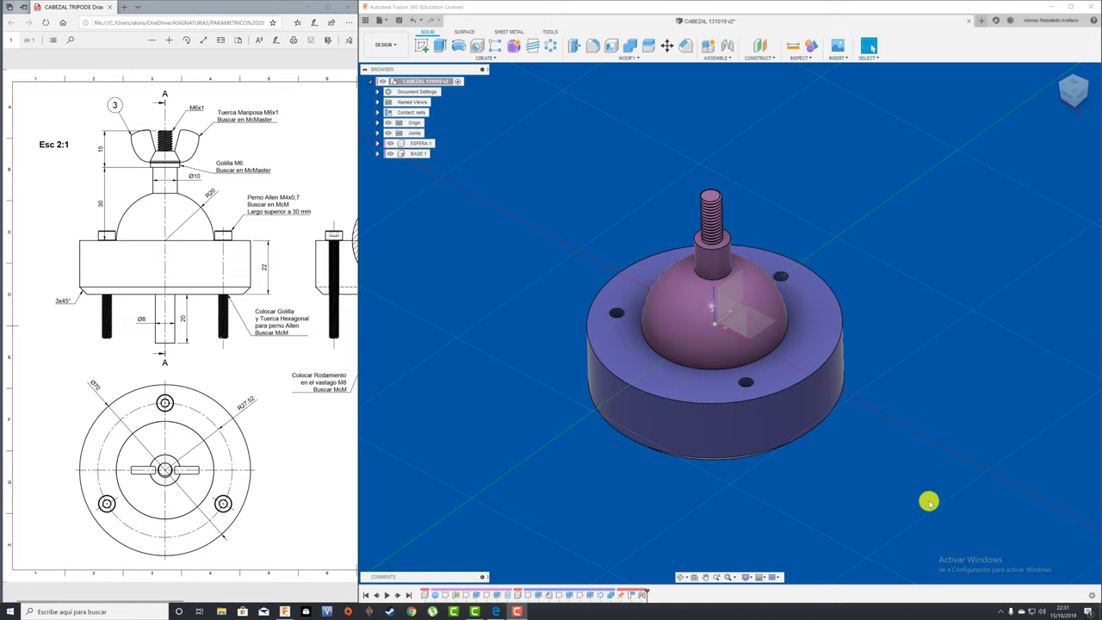
- Bring the PDF drawing forward and highlight the word 'McMaster' in the washer note
click(246, 169)
drag(246, 169, 296, 173)
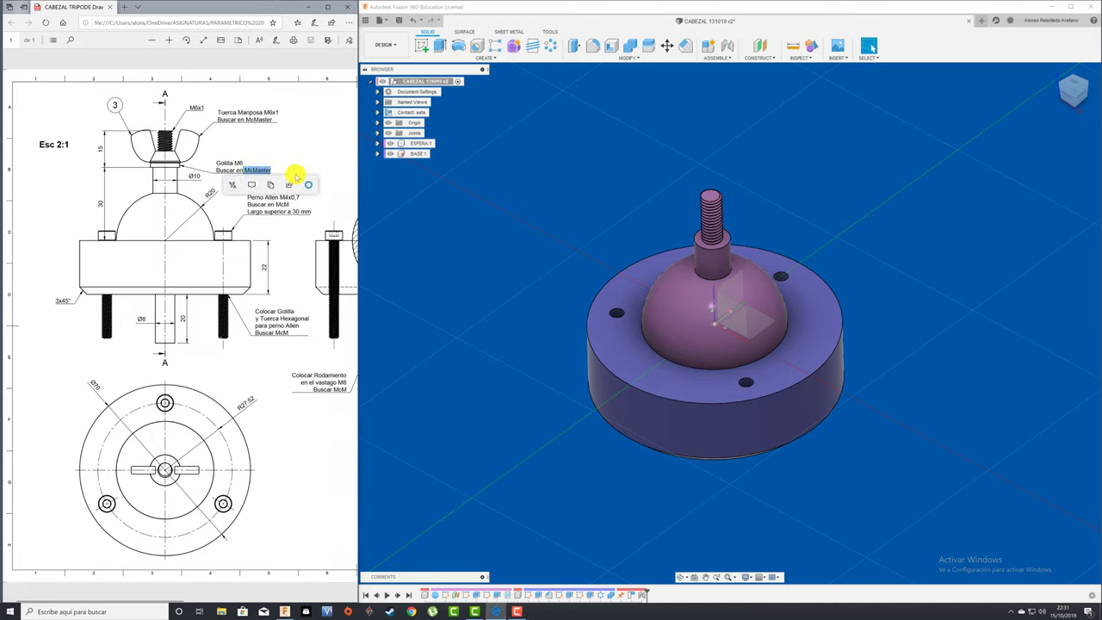
click(297, 173)
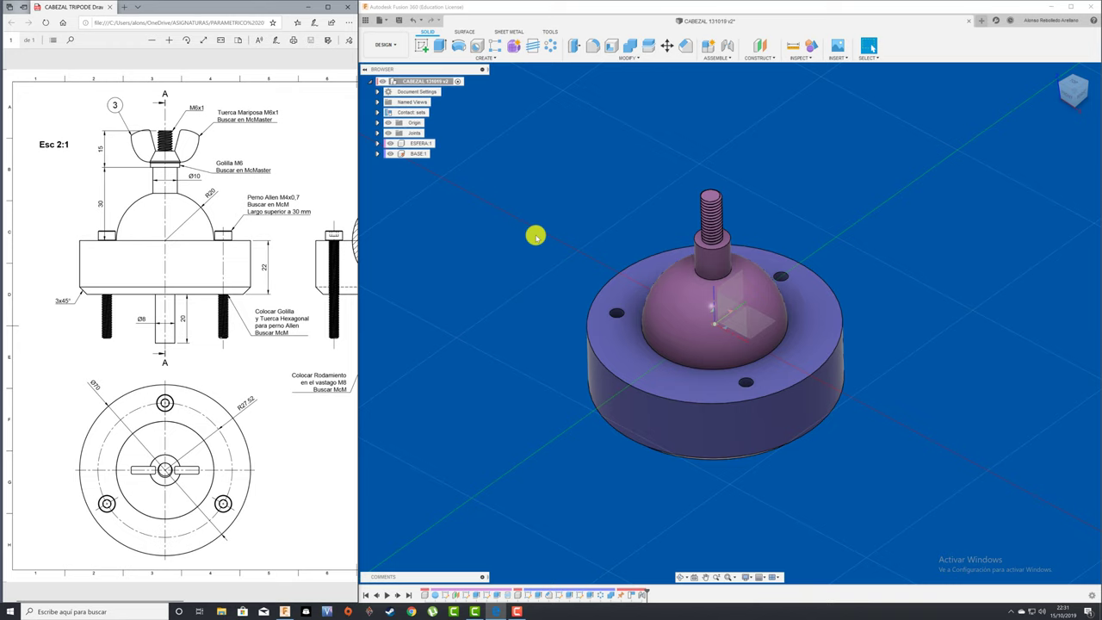
- Orbit and pan the model, test-rotate the dome and shaft about their joint, then restore them
shift+middle_drag(582, 228, 582, 229)
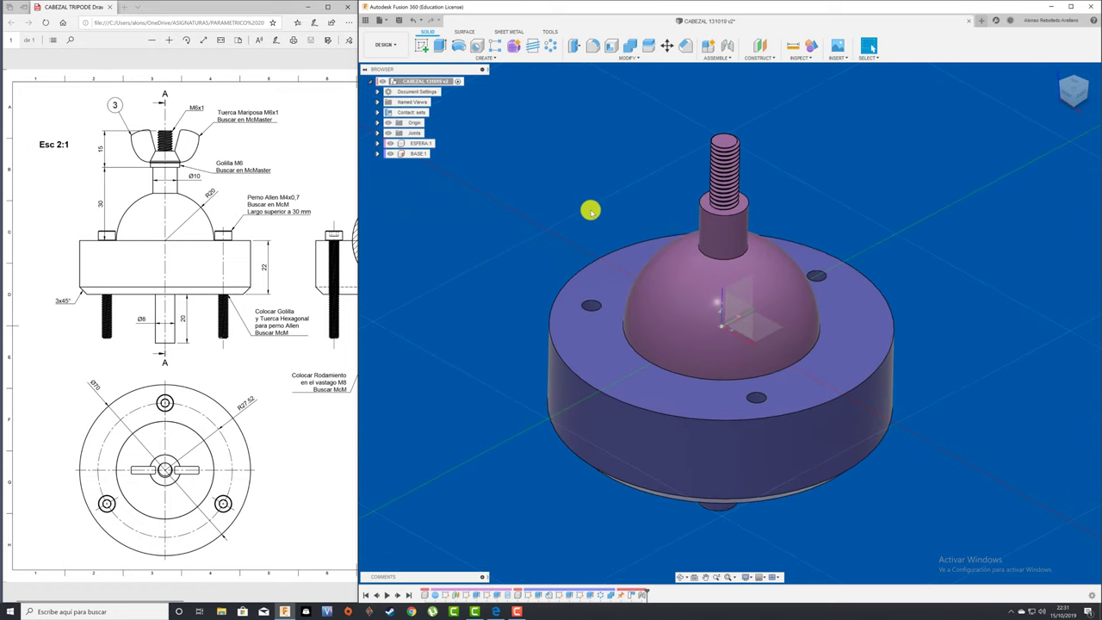
middle_drag(591, 214, 557, 199)
key(Escape)
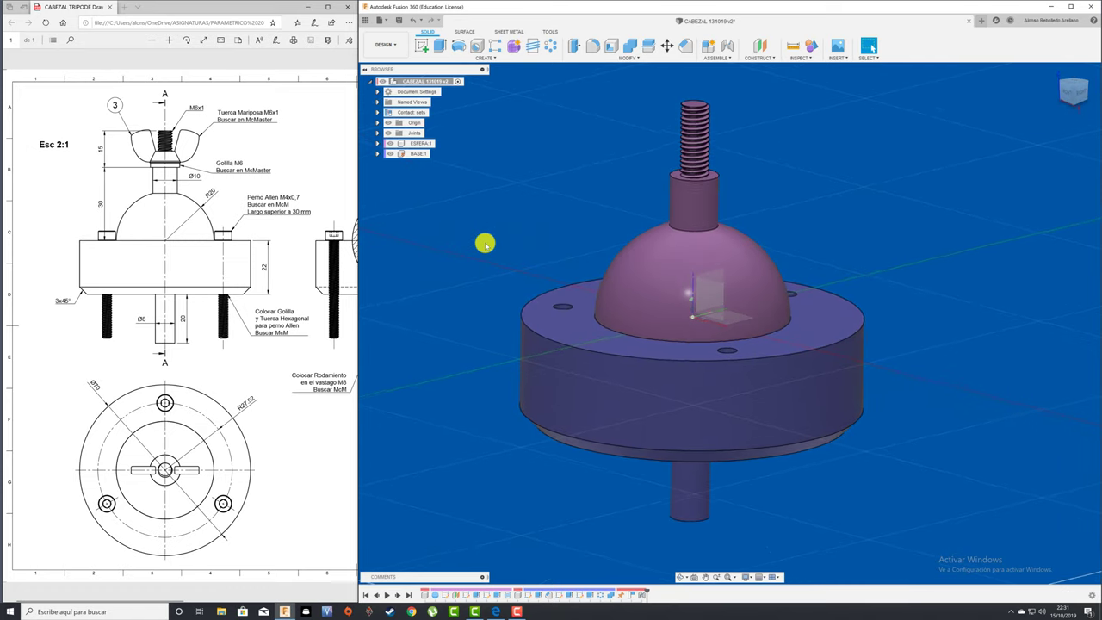
mouse_move(651, 270)
mouse_down()
mouse_move(727, 262)
mouse_move(594, 312)
mouse_move(766, 347)
mouse_move(861, 239)
mouse_move(953, 274)
mouse_up()
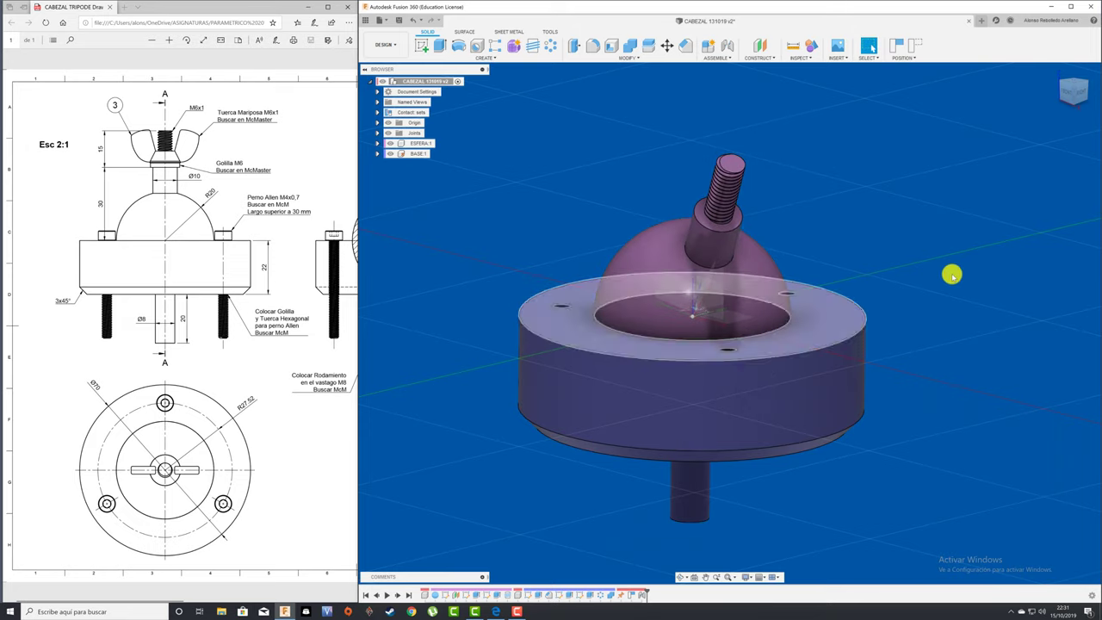
click(915, 50)
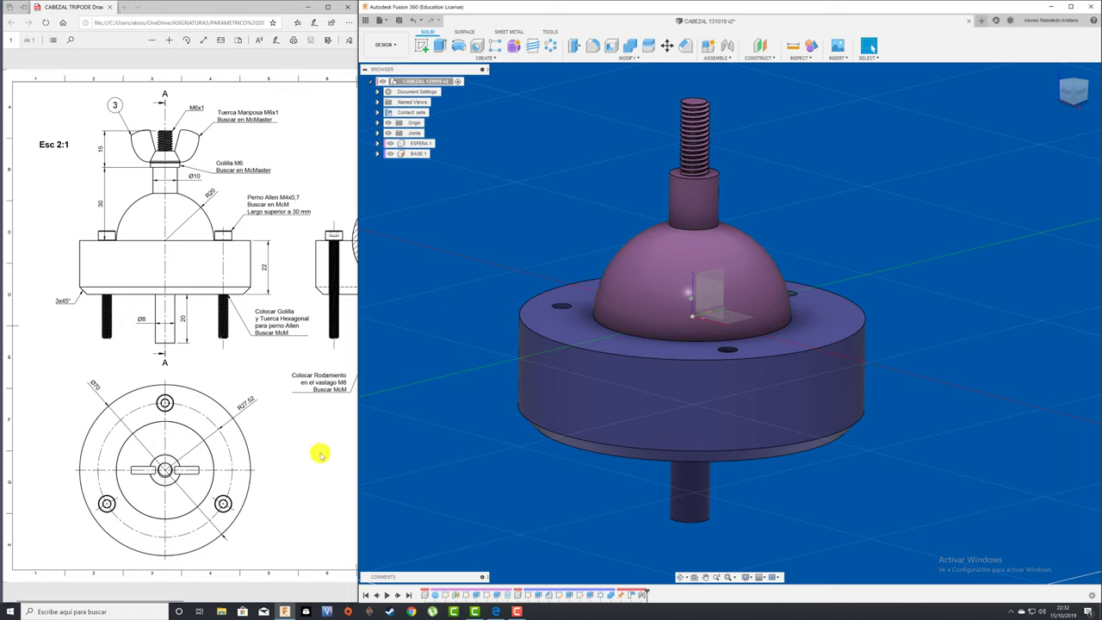
- Scroll the PDF drawing to section A-A
click(265, 393)
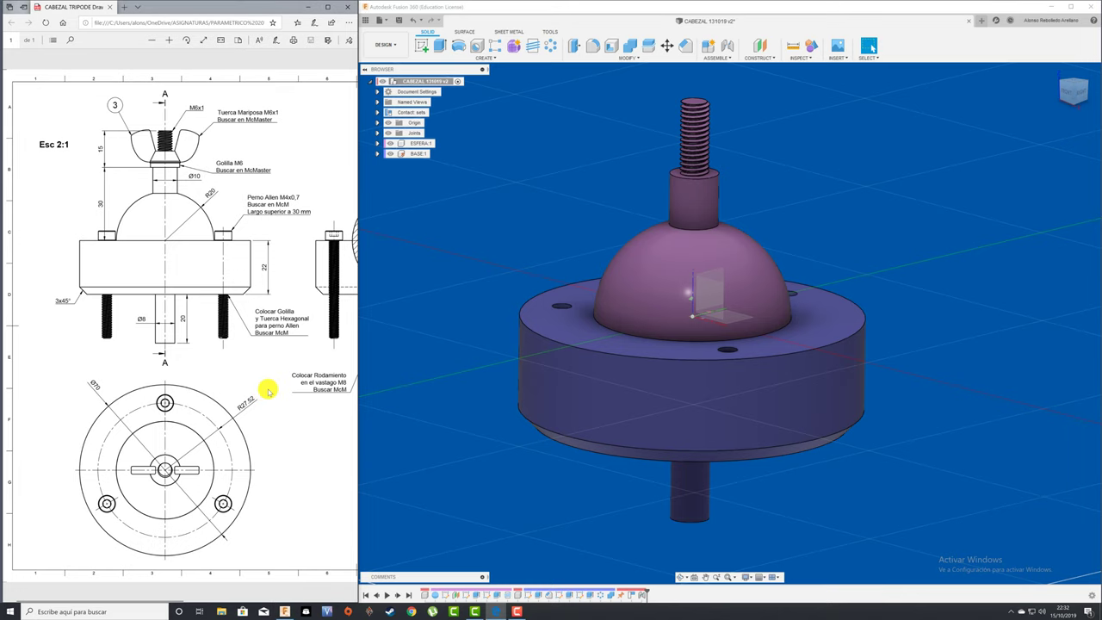
scroll(266, 388, right, 5)
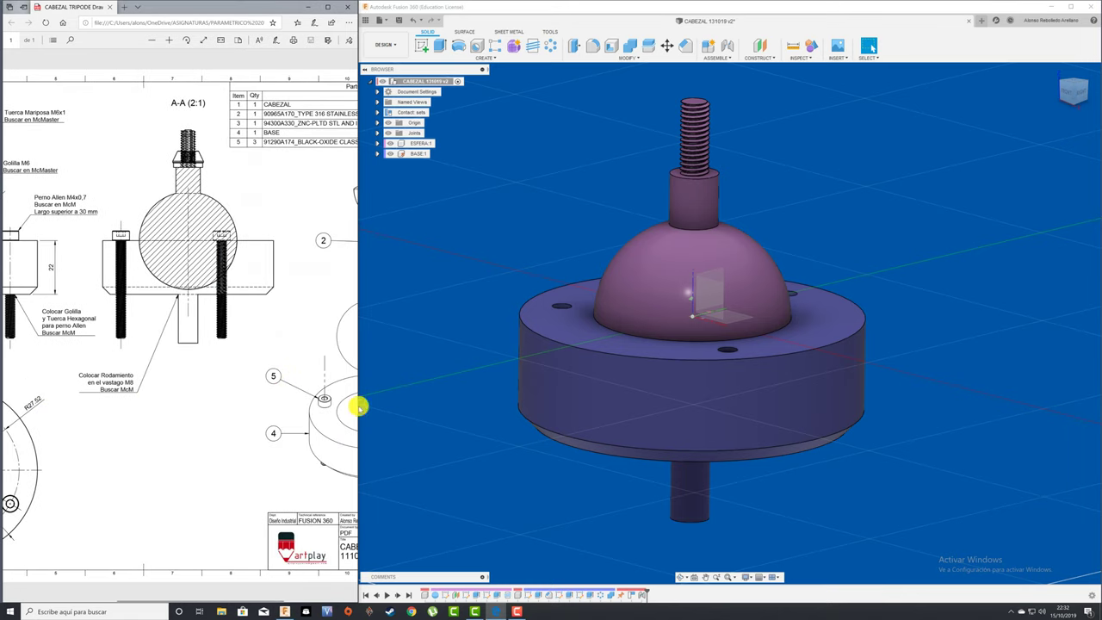
scroll(606, 454, down, 1)
scroll(606, 454, down, 2)
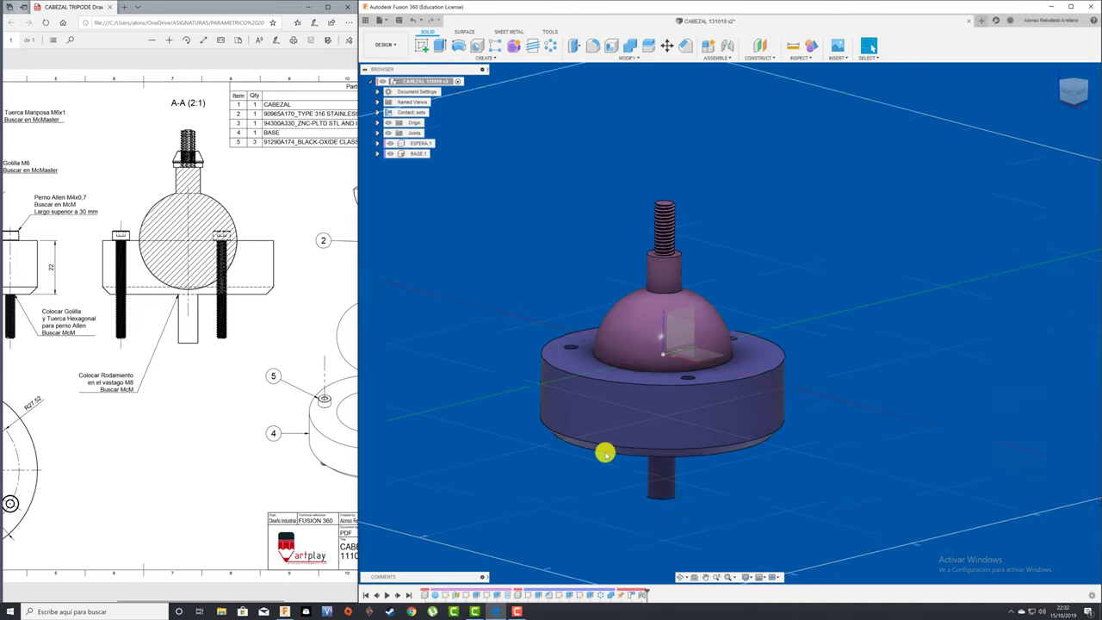
scroll(606, 454, down, 3)
scroll(606, 454, up, 2)
scroll(606, 454, up, 2)
scroll(606, 454, up, 2)
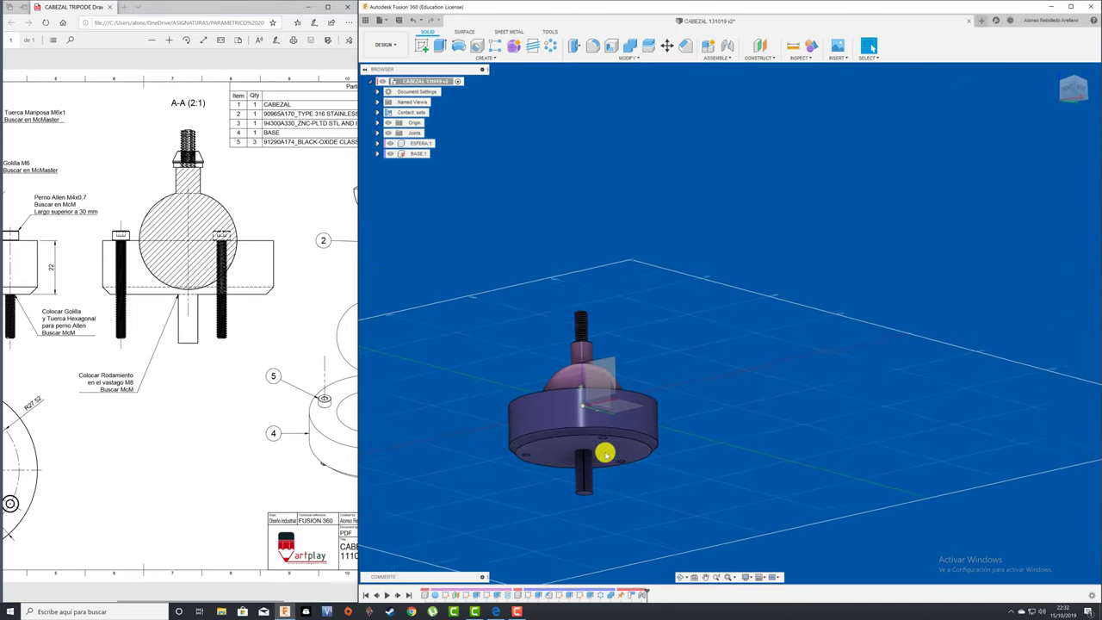
scroll(605, 453, up, 3)
- Switch the viewport camera to Perspective with Ortho Faces
shift+middle_drag(605, 454, 542, 453)
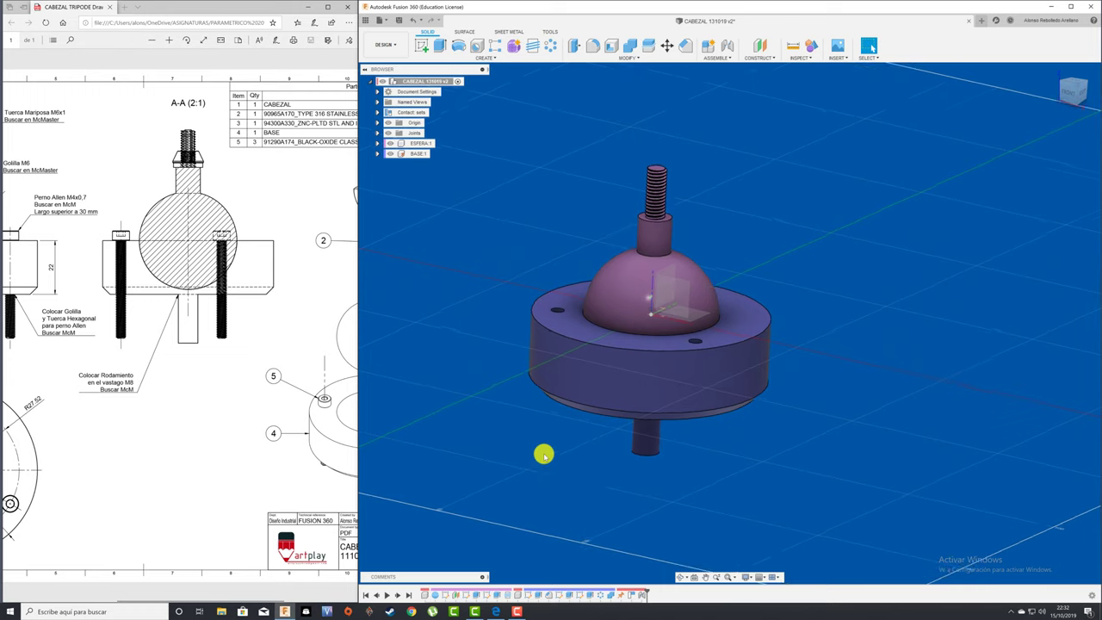
click(749, 577)
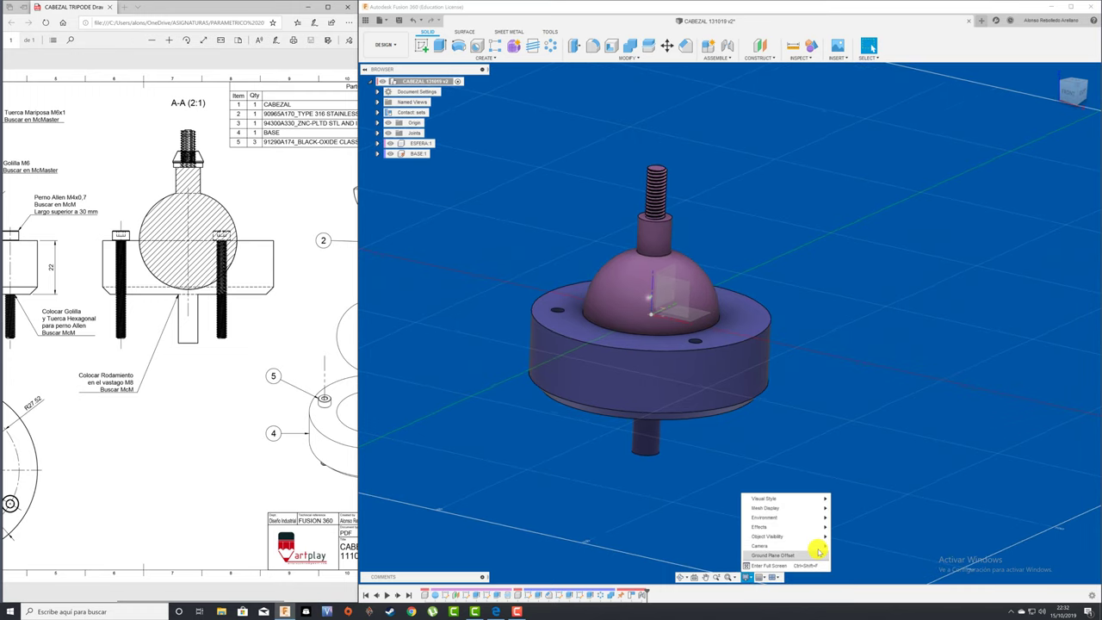
mouse_move(782, 546)
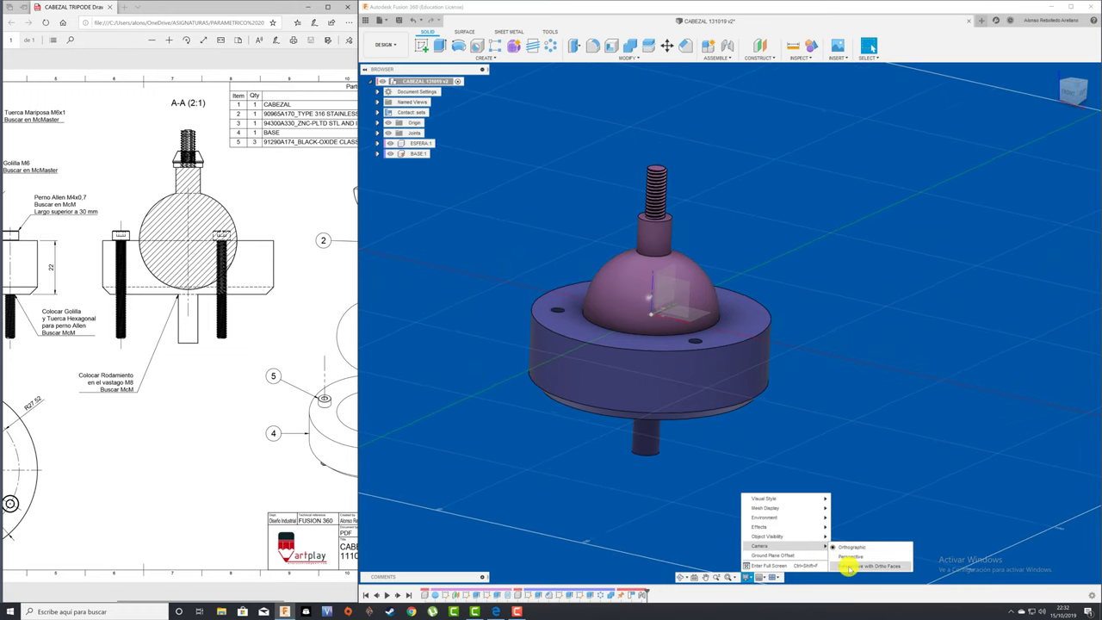
click(850, 567)
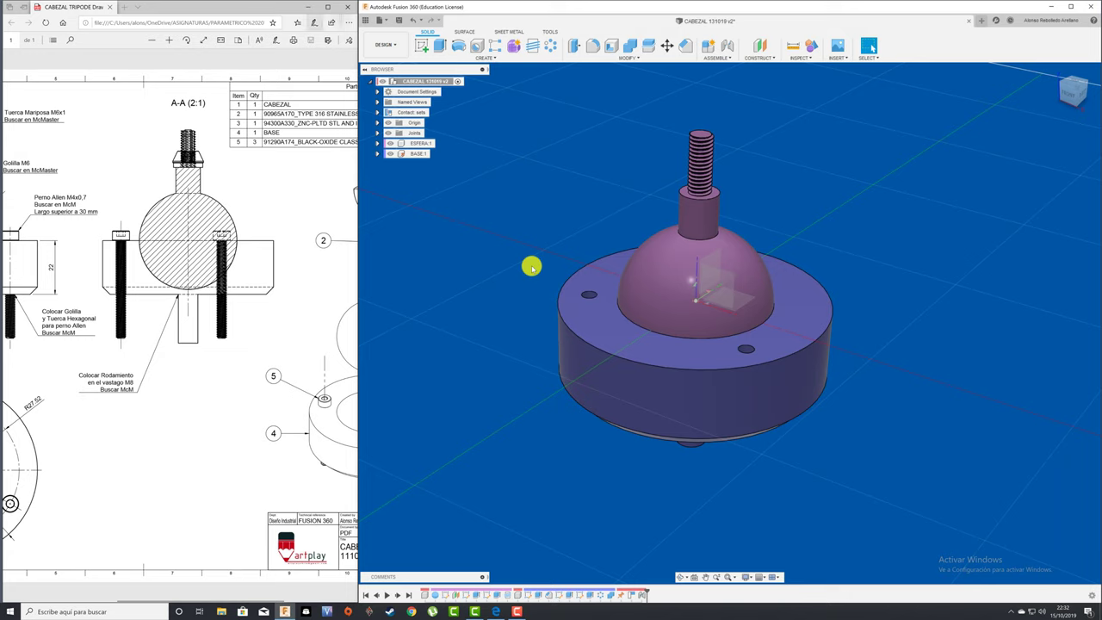
- Maximize the Fusion 360 window, zoom in slightly, and drop down the INSERT menu
click(1071, 7)
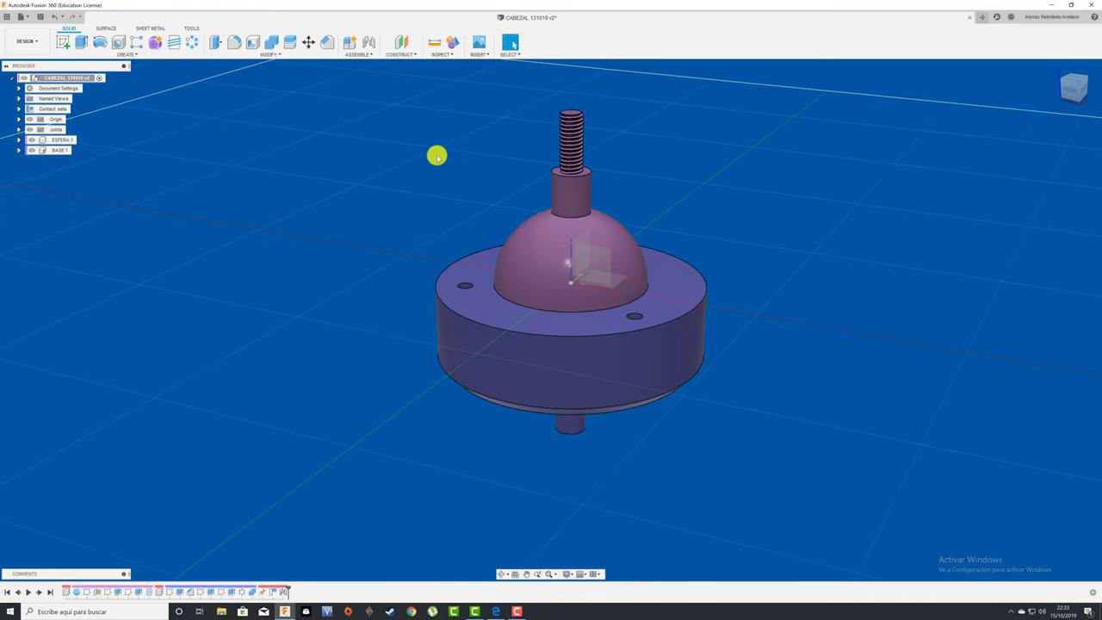
scroll(437, 155, up, 1)
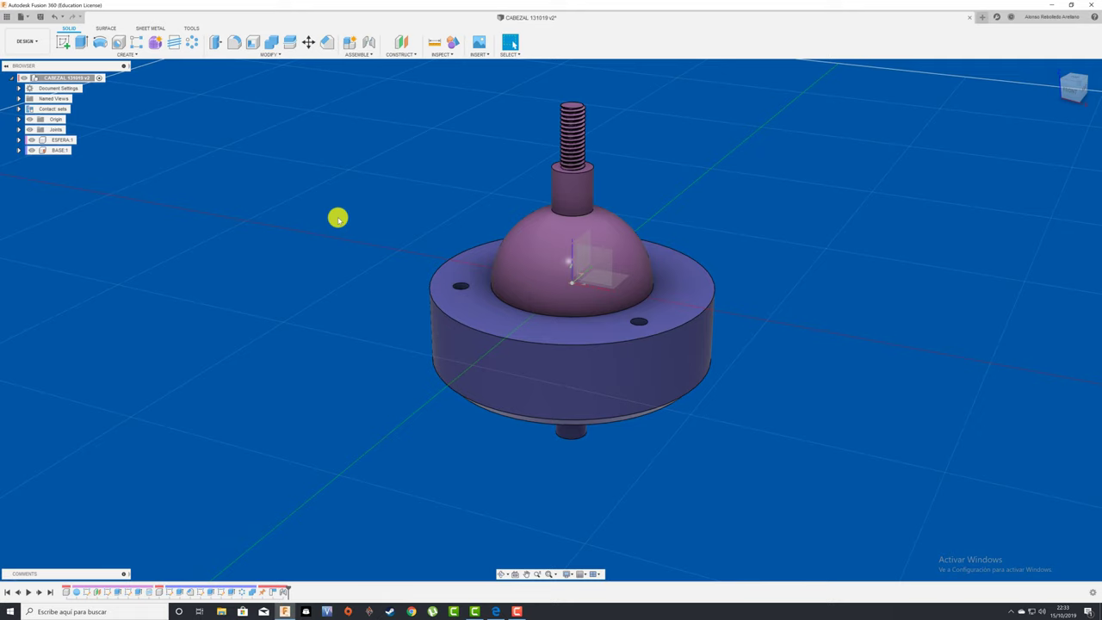
click(482, 54)
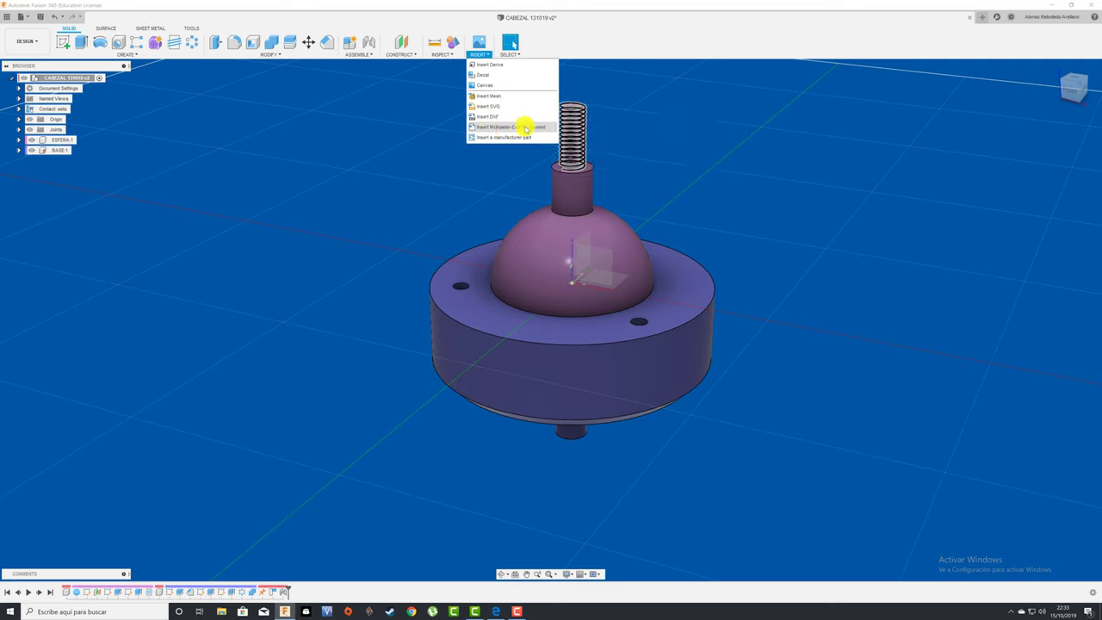
- Pin Insert McMaster-Carr Component to the toolbar and open its catalog in an enlarged window
click(552, 127)
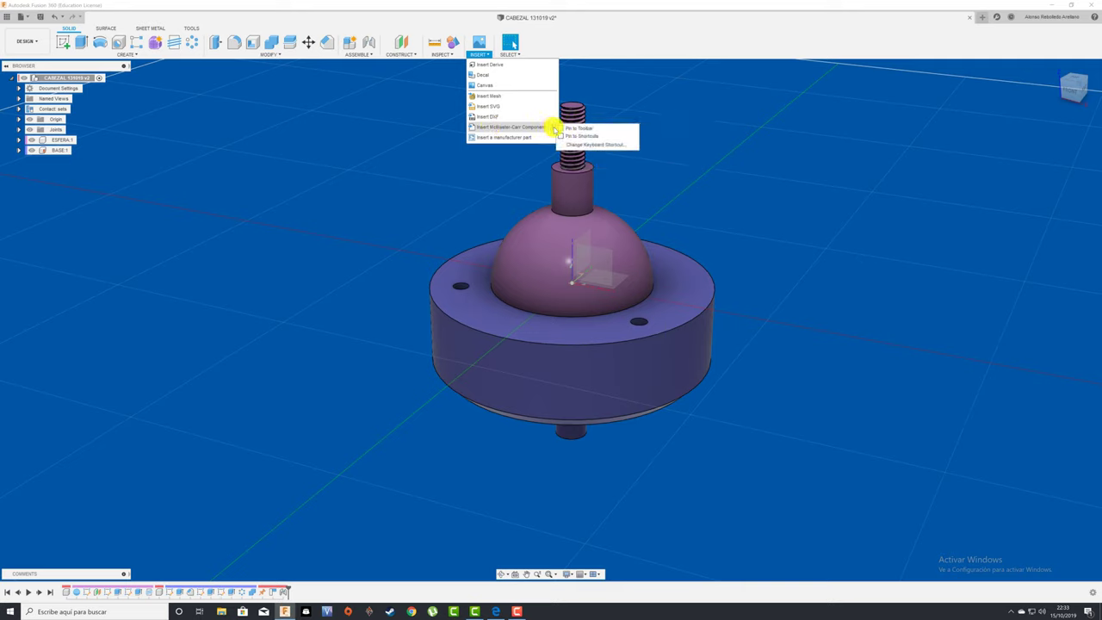
click(564, 127)
click(495, 41)
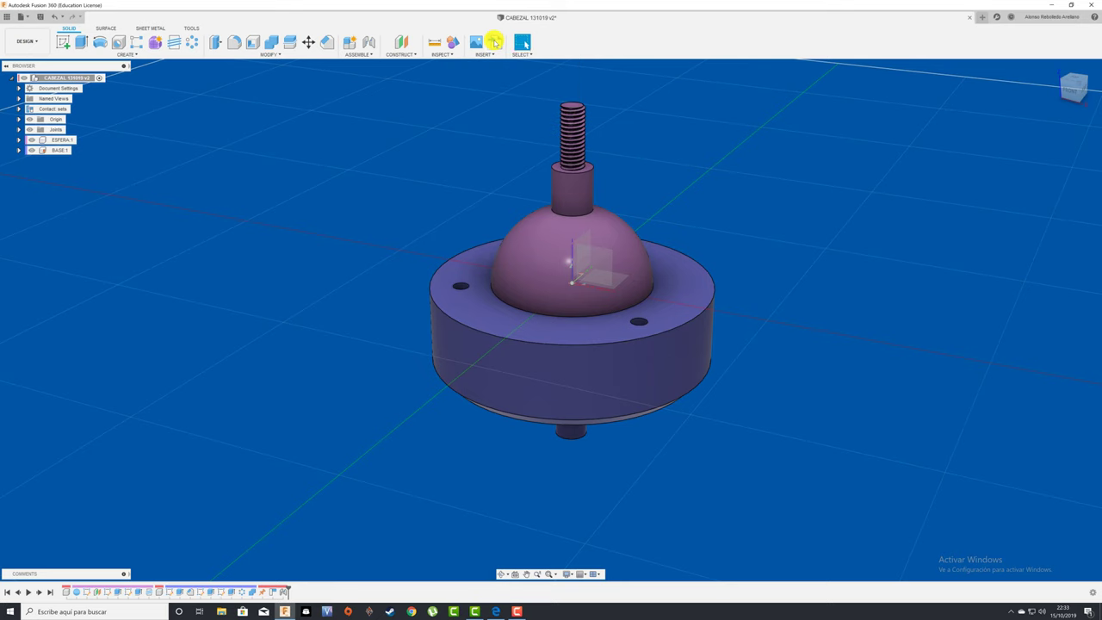
drag(511, 195, 331, 75)
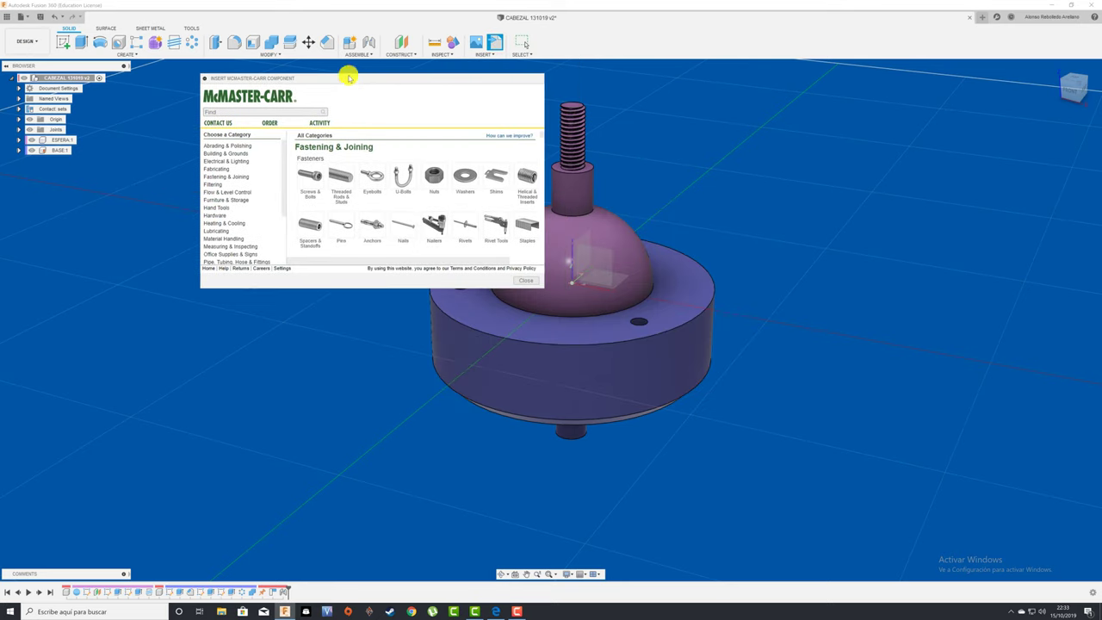
drag(544, 285, 862, 474)
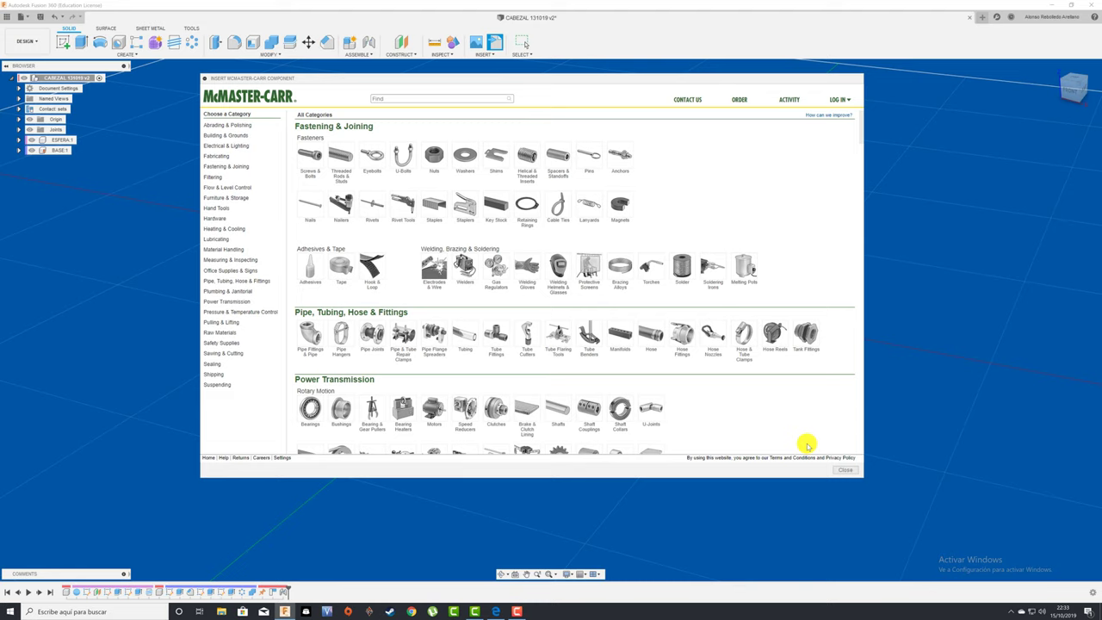
drag(618, 78, 631, 74)
- Open the Washers category and scroll down through the screw-size listing
click(478, 152)
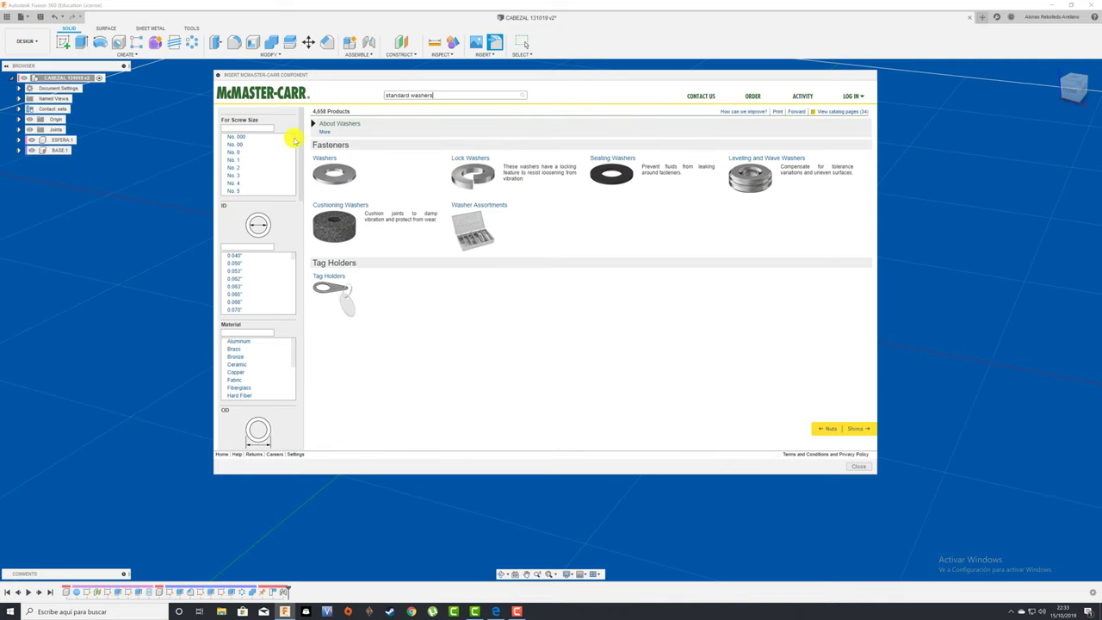
scroll(294, 140, down, 2)
scroll(294, 145, down, 2)
scroll(293, 151, down, 2)
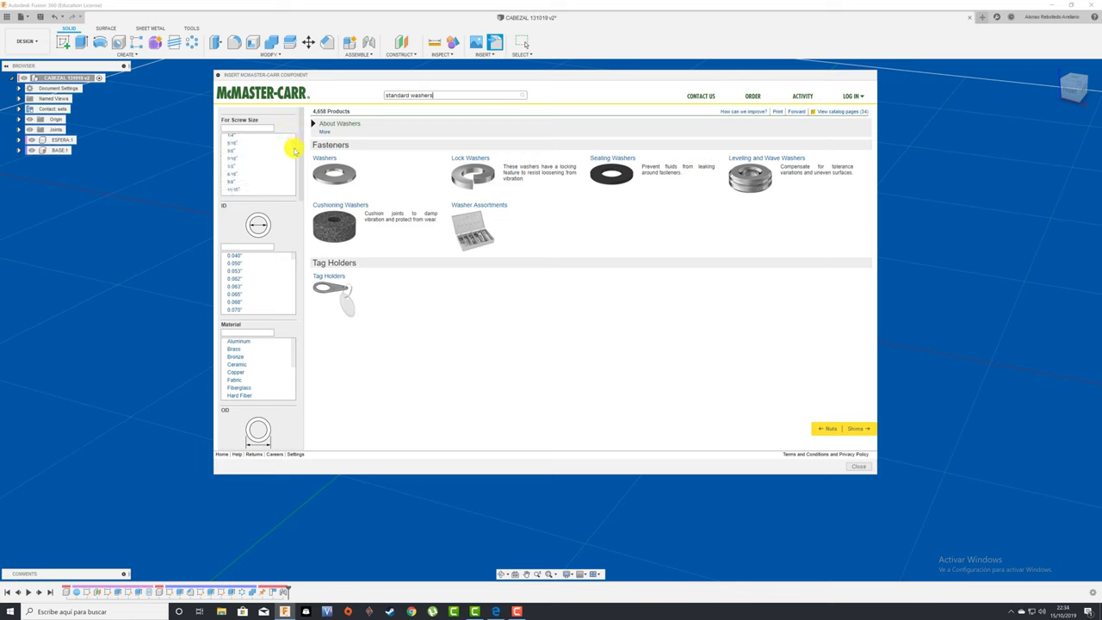
scroll(293, 151, down, 2)
scroll(294, 153, down, 2)
scroll(291, 156, down, 1)
scroll(290, 160, down, 2)
scroll(290, 166, down, 2)
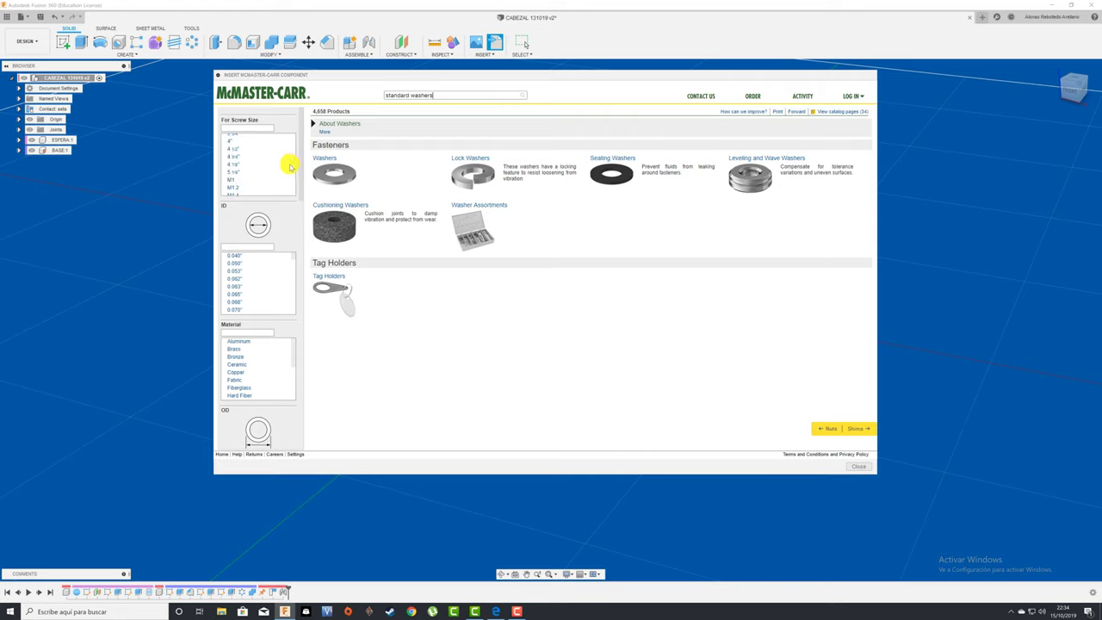
scroll(289, 169, down, 1)
scroll(290, 170, down, 1)
scroll(290, 169, down, 3)
- Filter washers to M6 and open the product page for part 90965A170
click(232, 172)
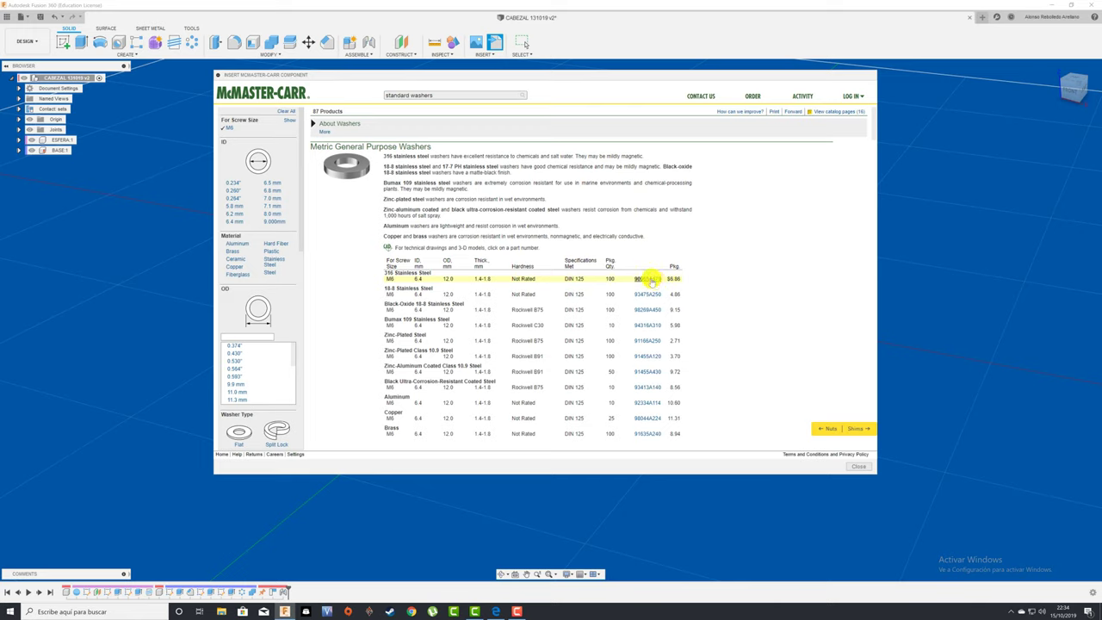
click(650, 280)
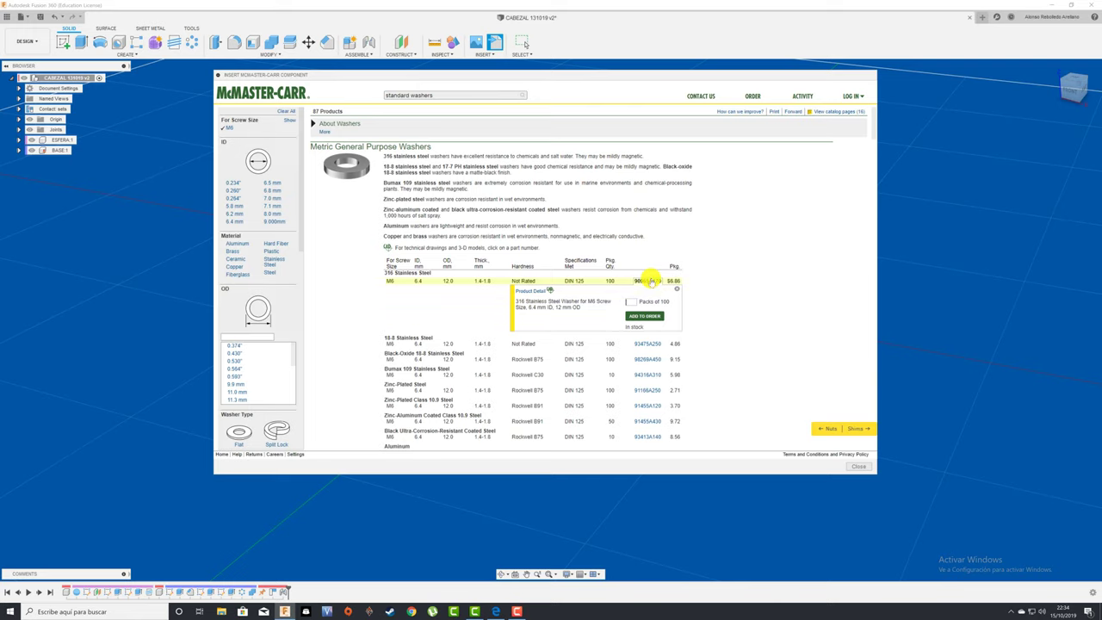
click(534, 291)
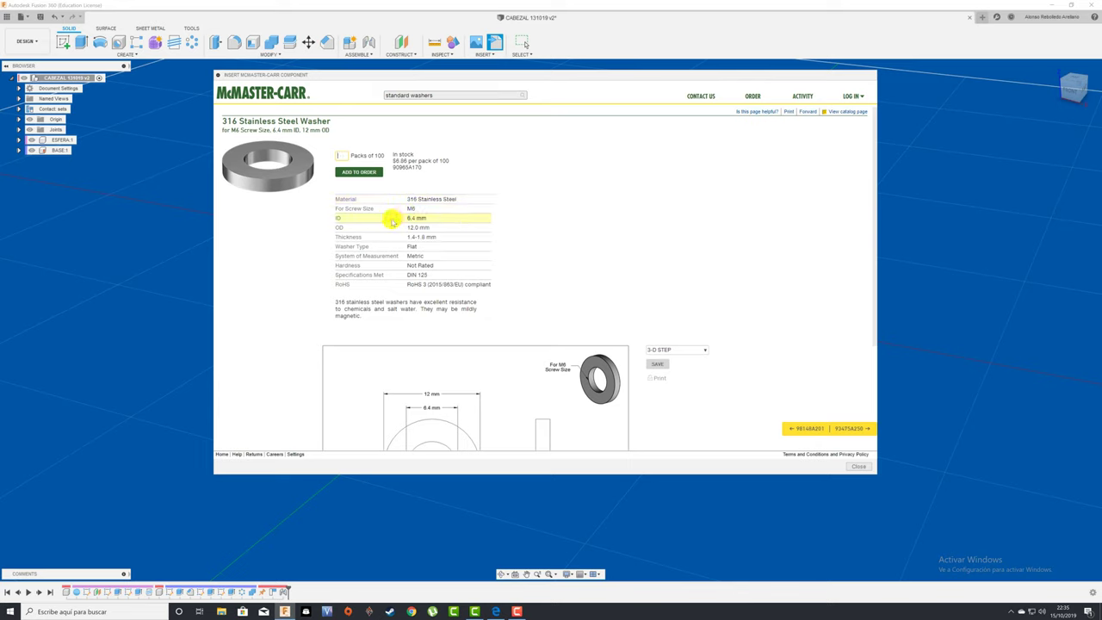
- Insert washer 90965A170 into the CABEZAL design in 3-D STEP format
scroll(525, 291, down, 3)
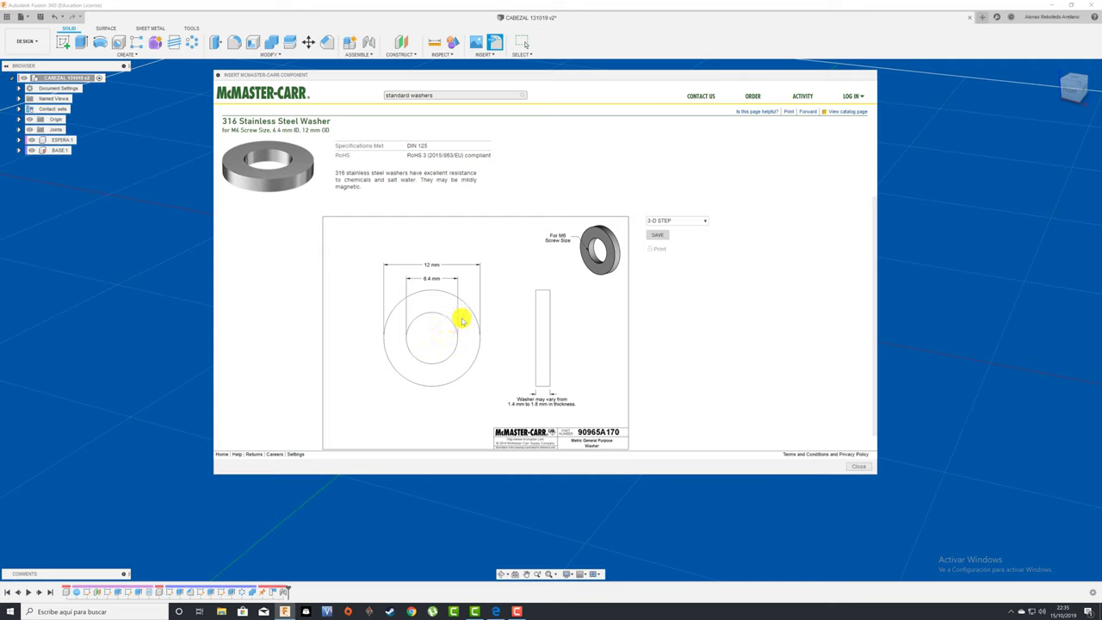
scroll(549, 332, down, 1)
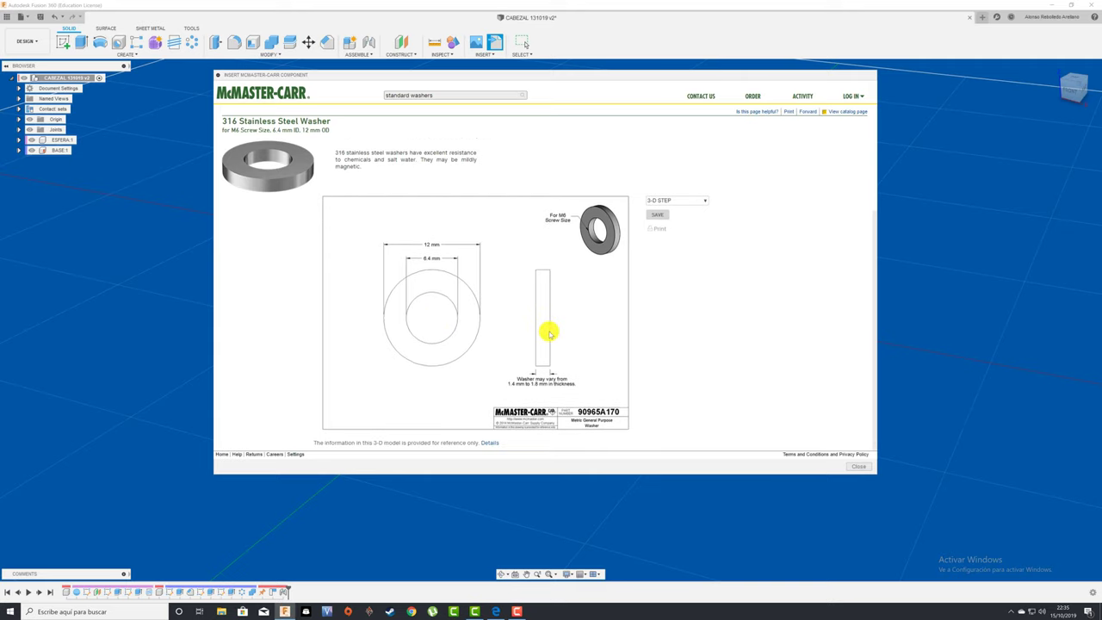
scroll(548, 332, up, 7)
scroll(549, 333, down, 6)
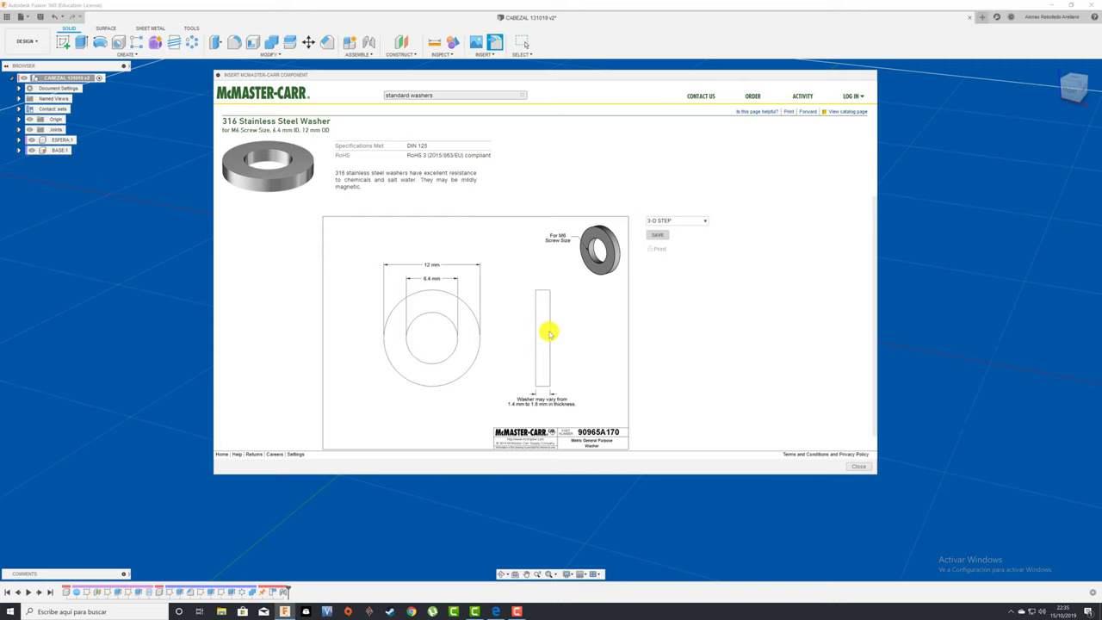
click(706, 222)
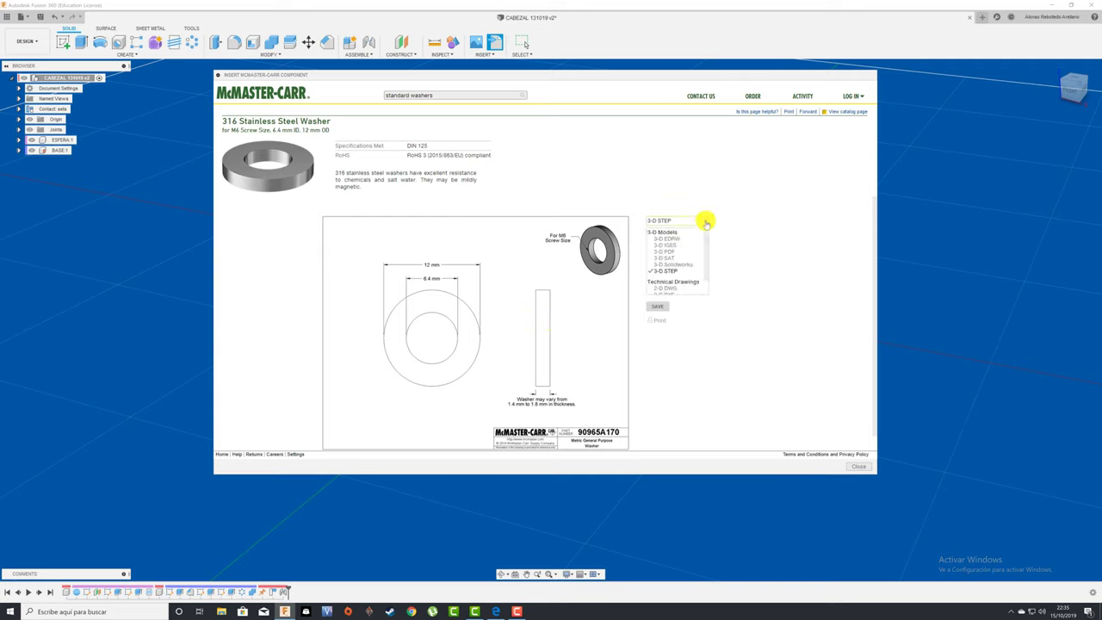
click(687, 266)
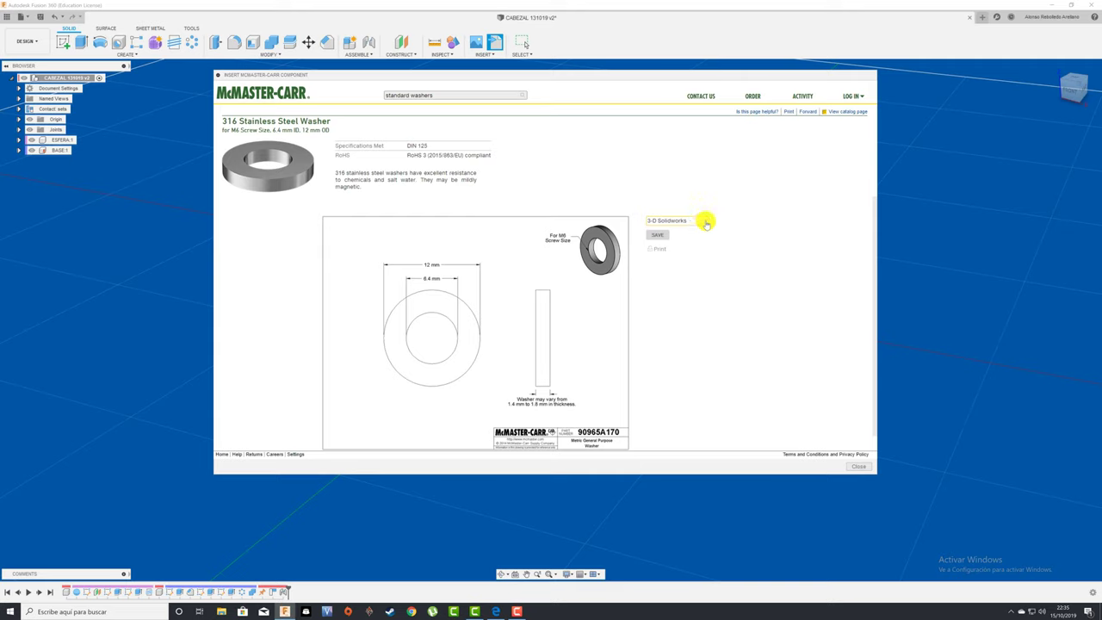
click(704, 222)
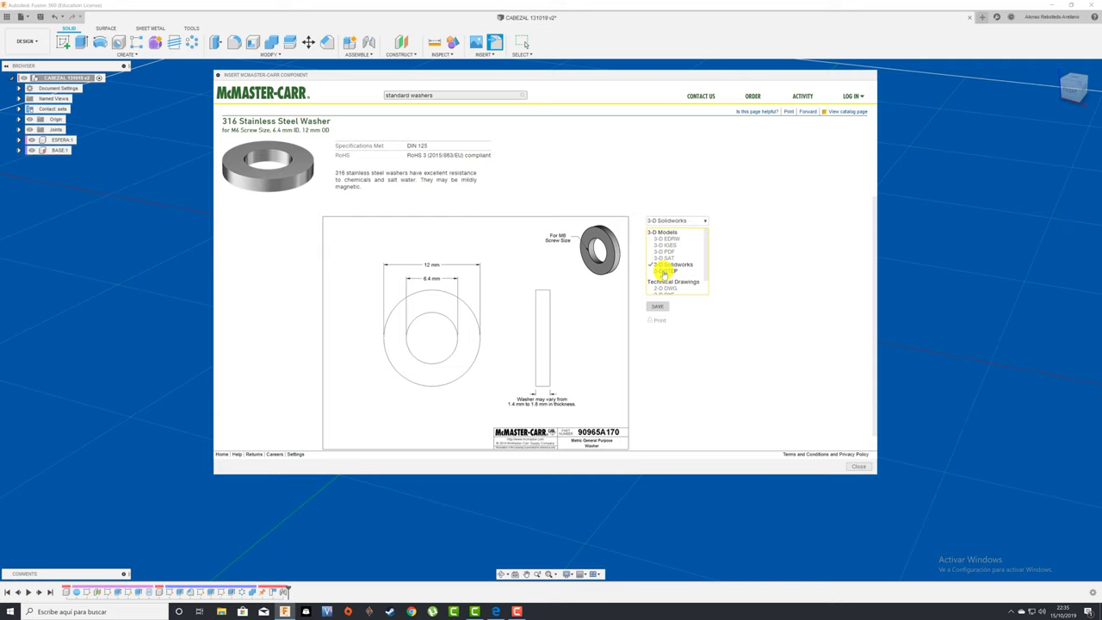
click(664, 272)
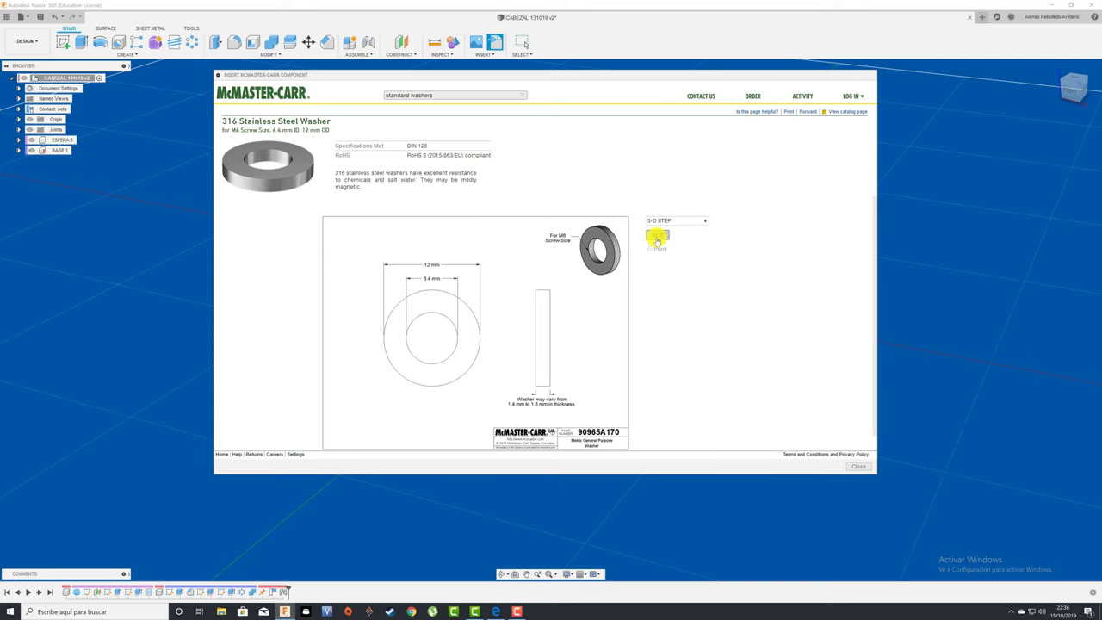
click(656, 238)
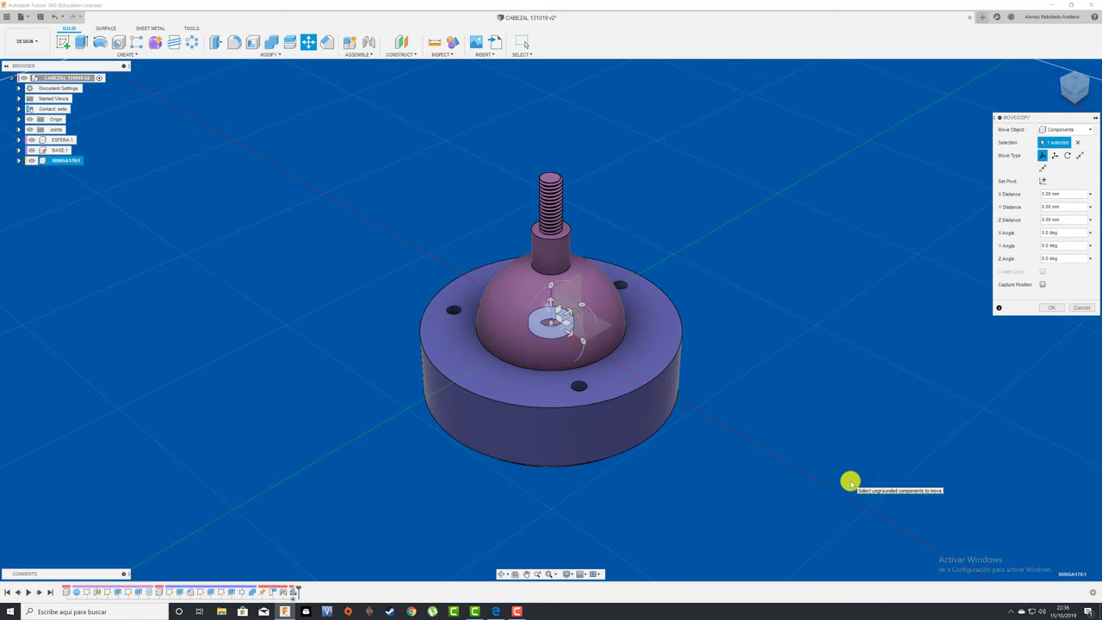
- Move washer 90965A170 about 69.439 mm along Y, away from the sphere and stud
drag(560, 312, 749, 248)
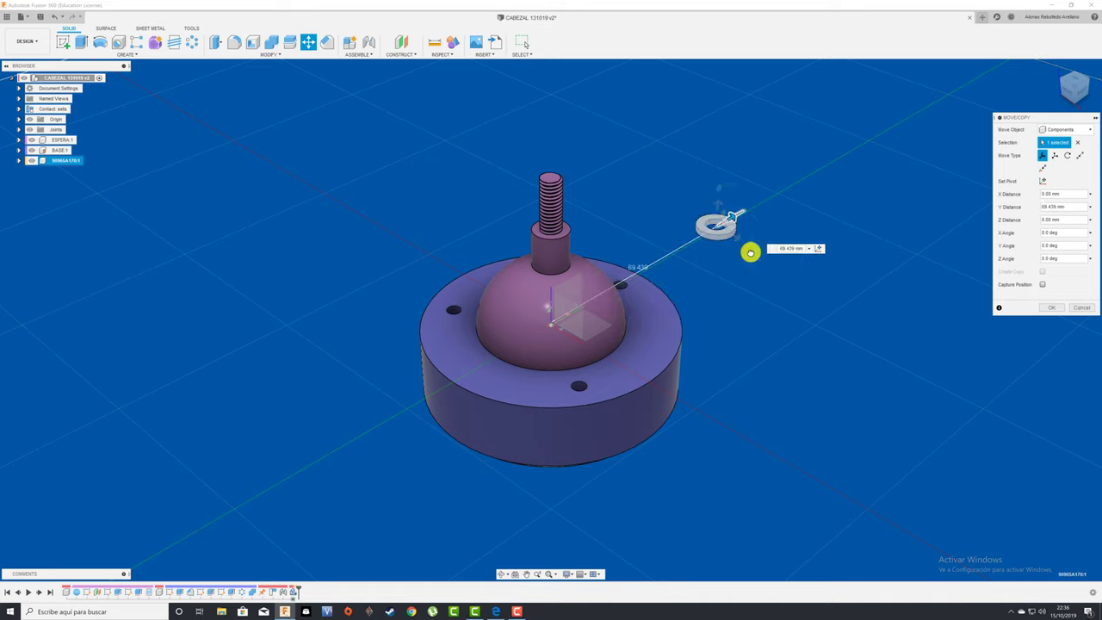
click(1052, 308)
mouse_move(728, 226)
mouse_down()
mouse_move(648, 138)
mouse_move(411, 204)
mouse_up()
scroll(431, 141, up, 3)
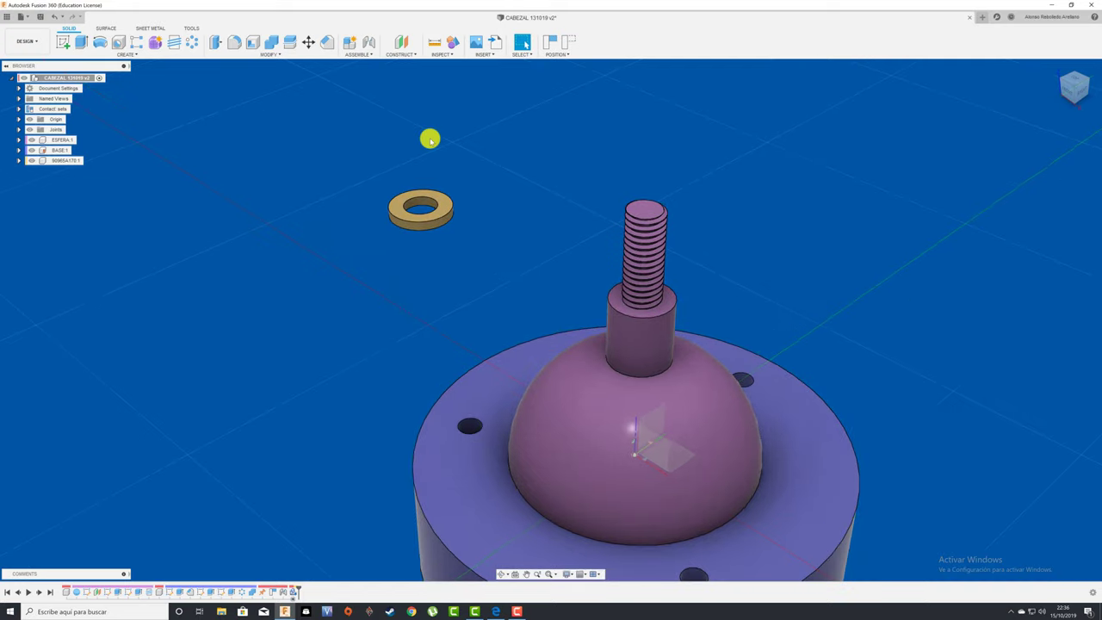
- Rigid-joint washer 90965A170 onto the shoulder at the base of the threaded stud
key(j)
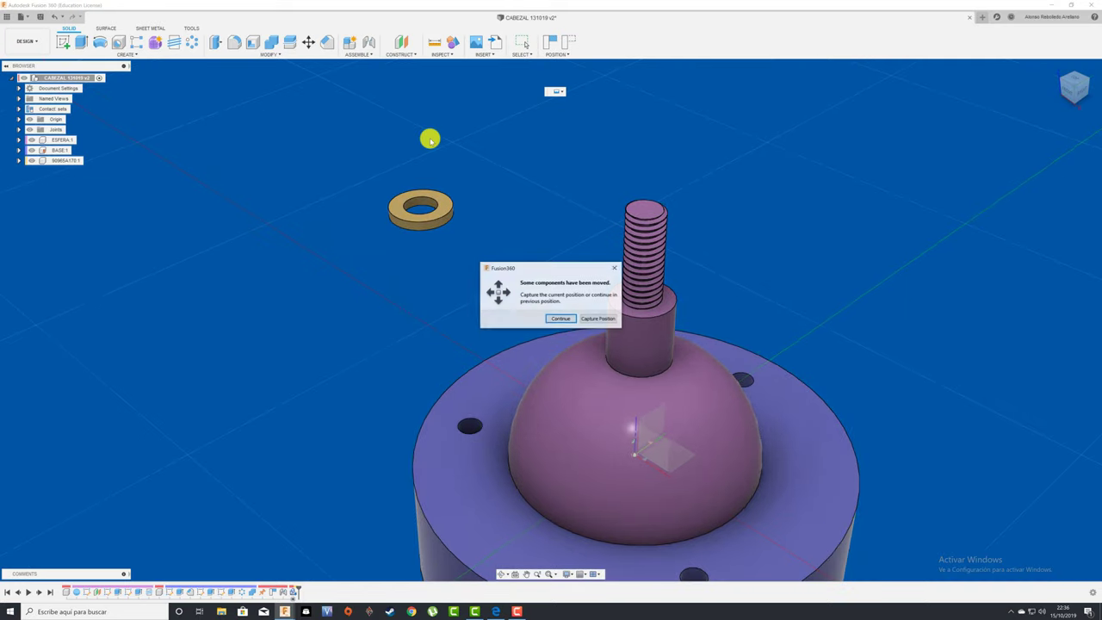
click(594, 319)
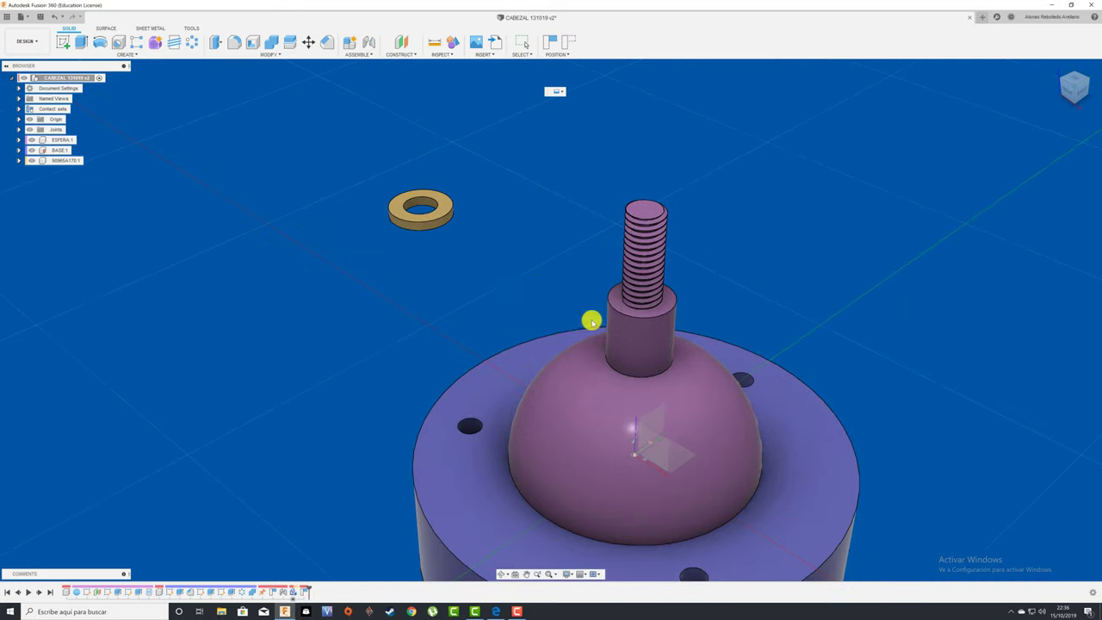
click(441, 226)
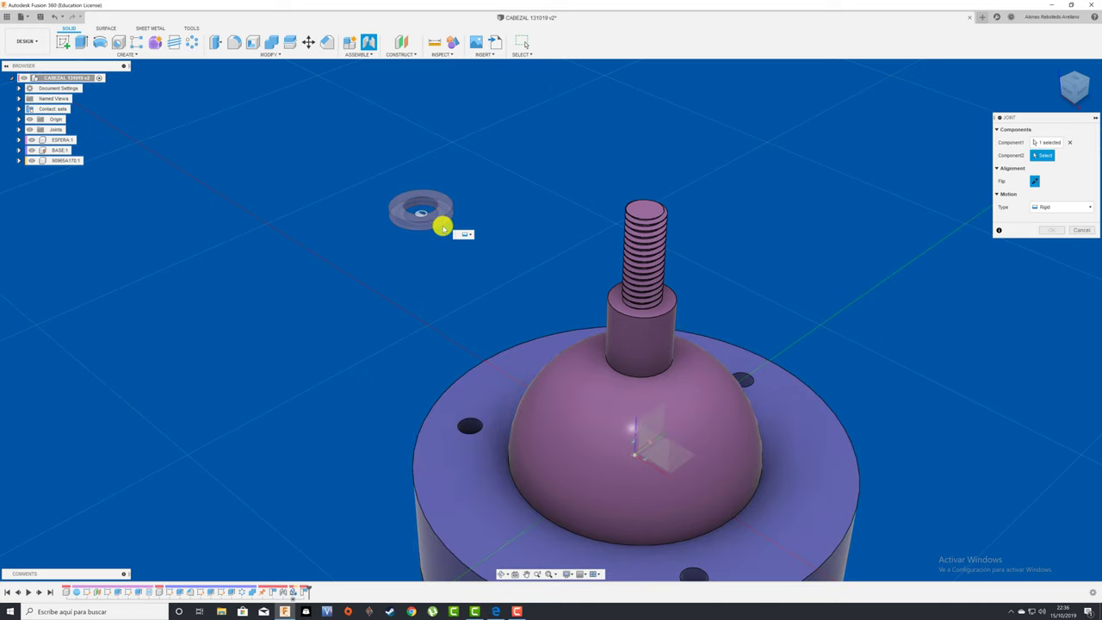
click(642, 316)
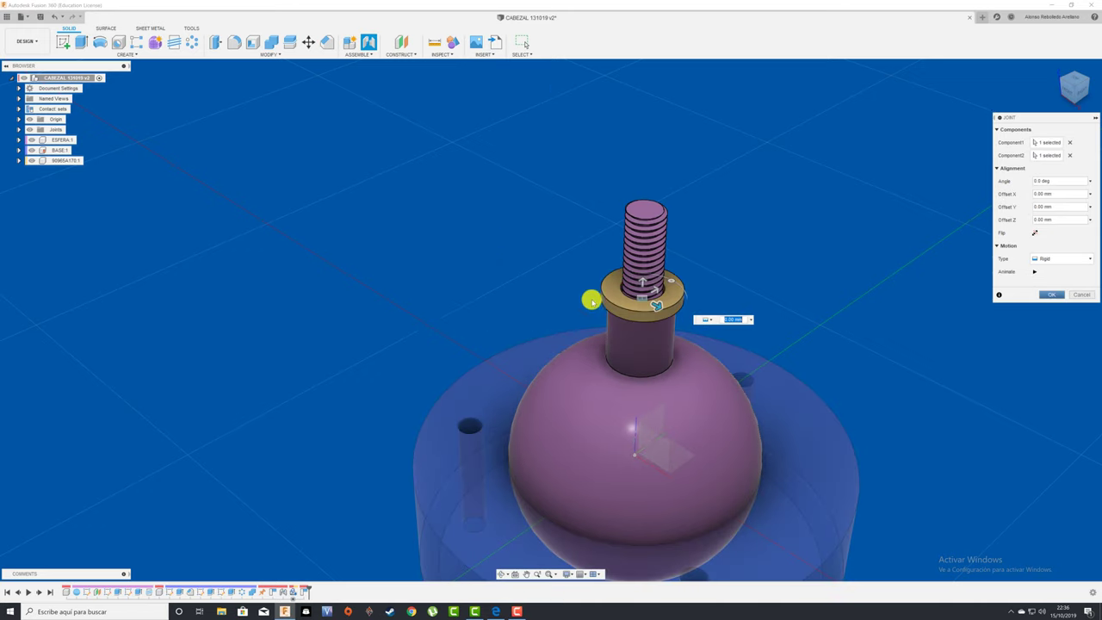
click(1052, 295)
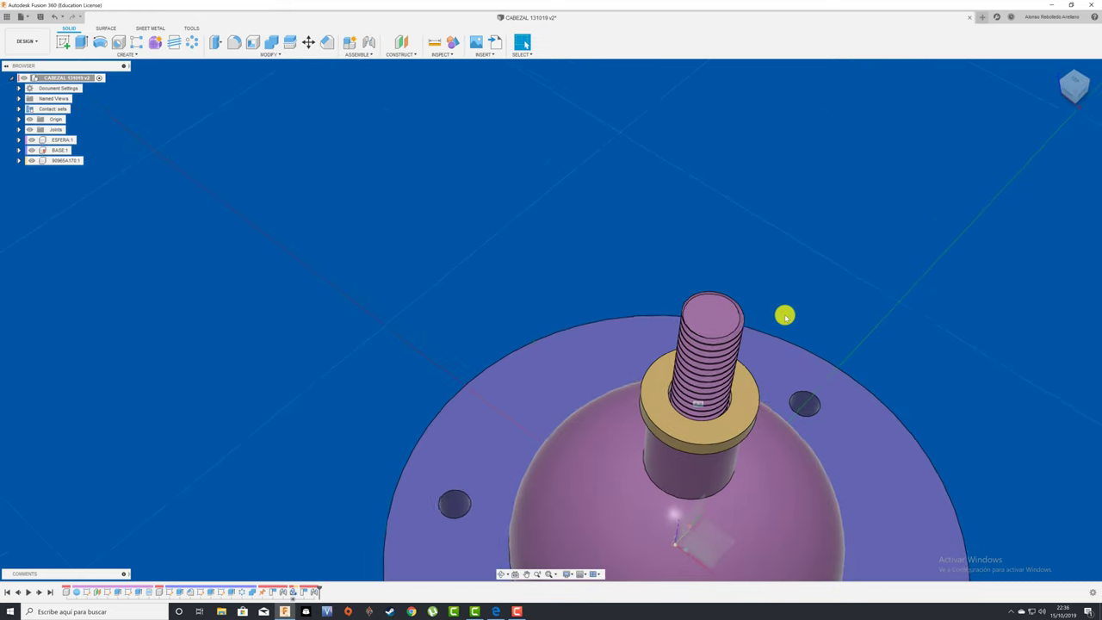
scroll(784, 317, up, 2)
scroll(785, 316, up, 2)
scroll(784, 316, up, 2)
scroll(785, 316, up, 2)
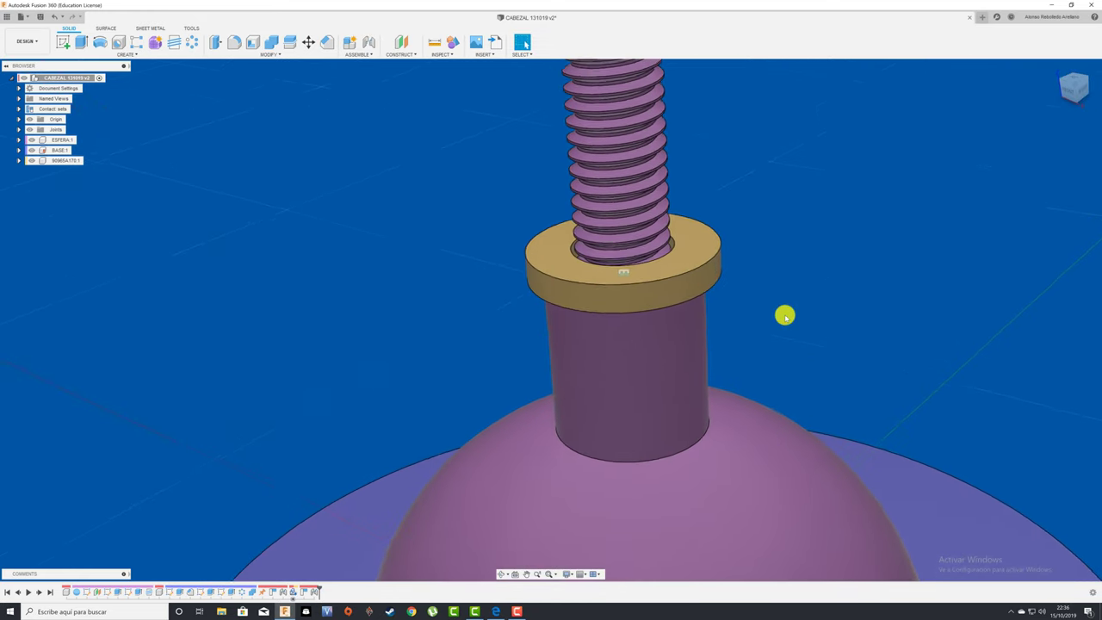
scroll(785, 316, down, 3)
scroll(785, 316, down, 1)
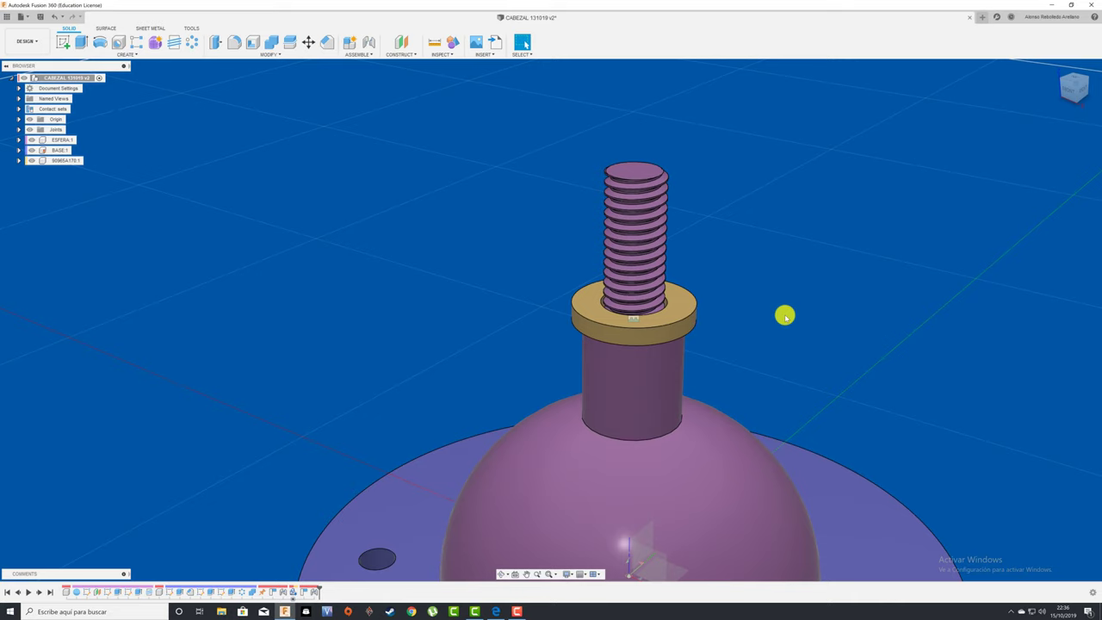
scroll(768, 258, down, 2)
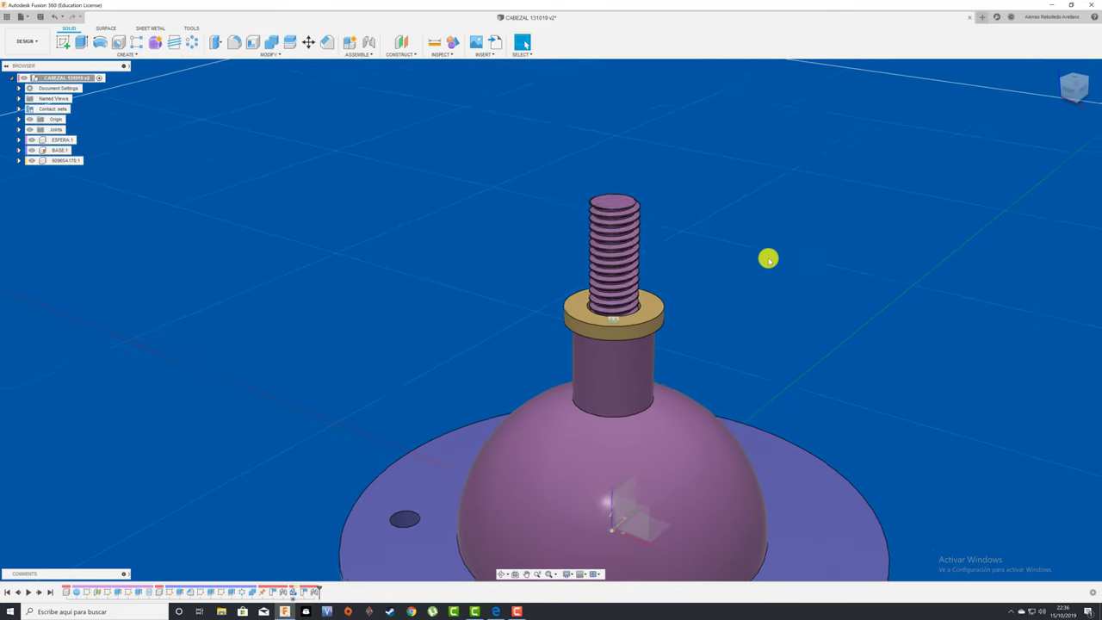
scroll(477, 264, down, 2)
scroll(477, 263, down, 2)
- Zoom the view out and show the project's Data Panel
scroll(478, 263, down, 1)
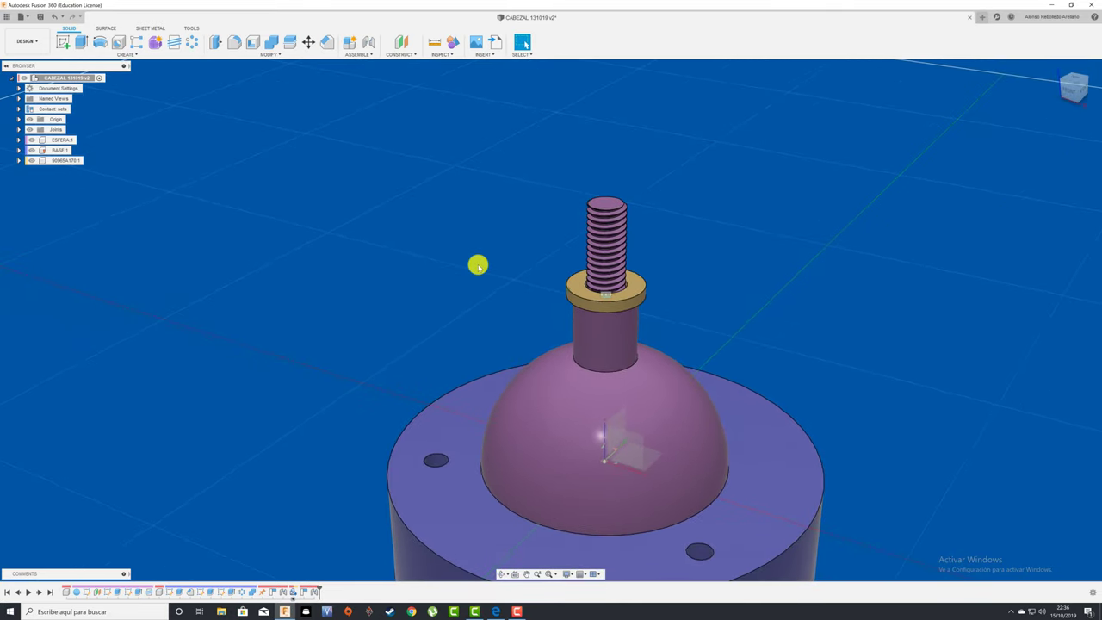
scroll(478, 266, down, 1)
scroll(478, 265, down, 1)
scroll(478, 265, down, 1)
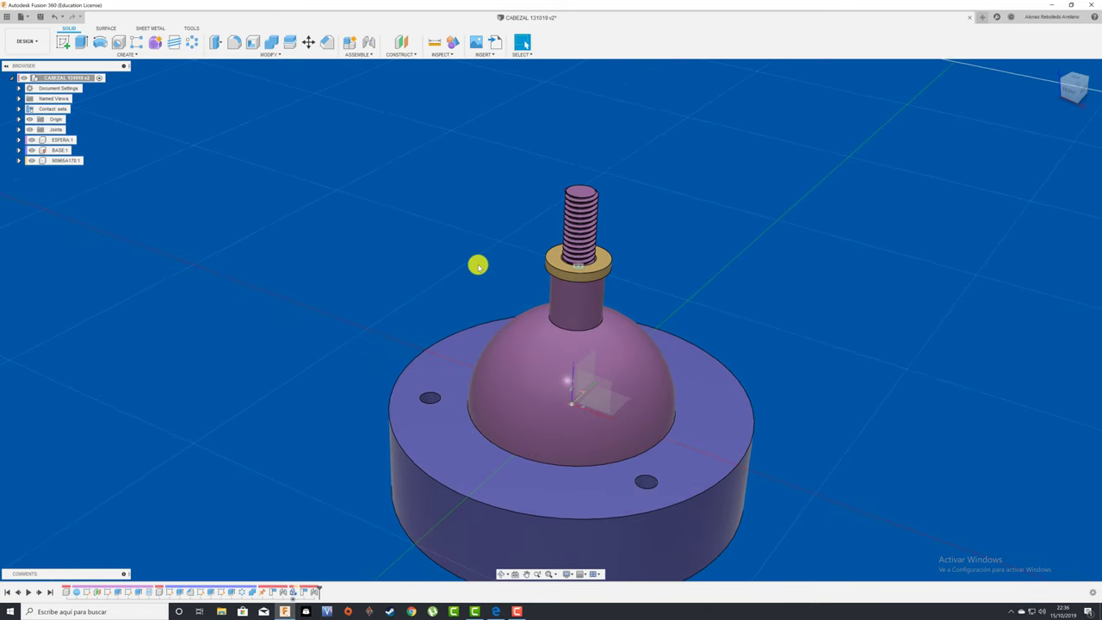
scroll(478, 266, down, 1)
scroll(478, 266, down, 1)
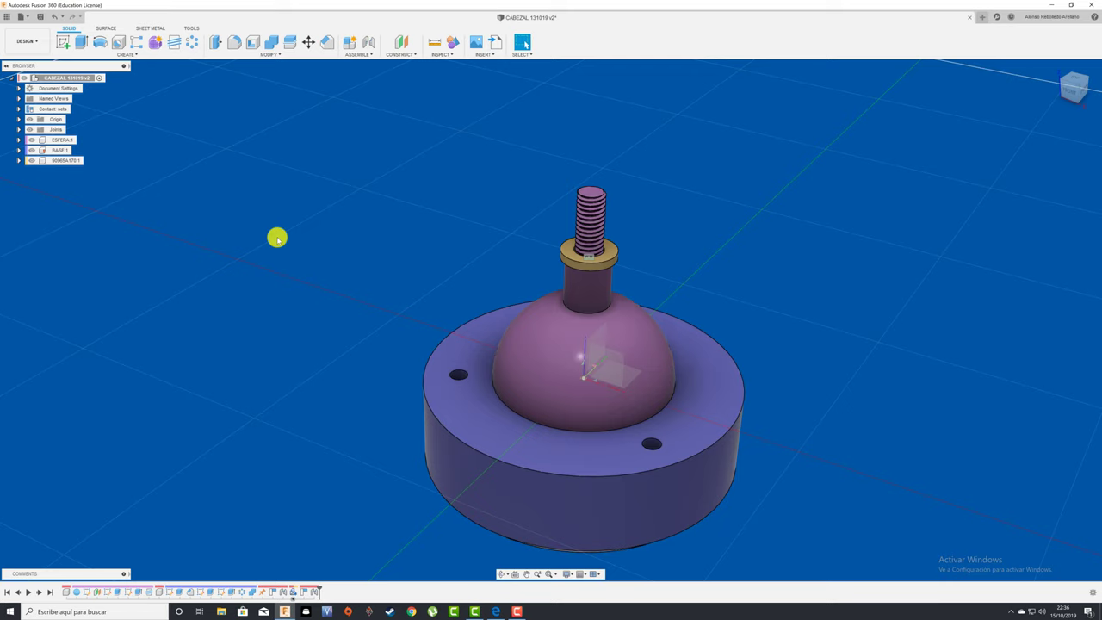
click(7, 16)
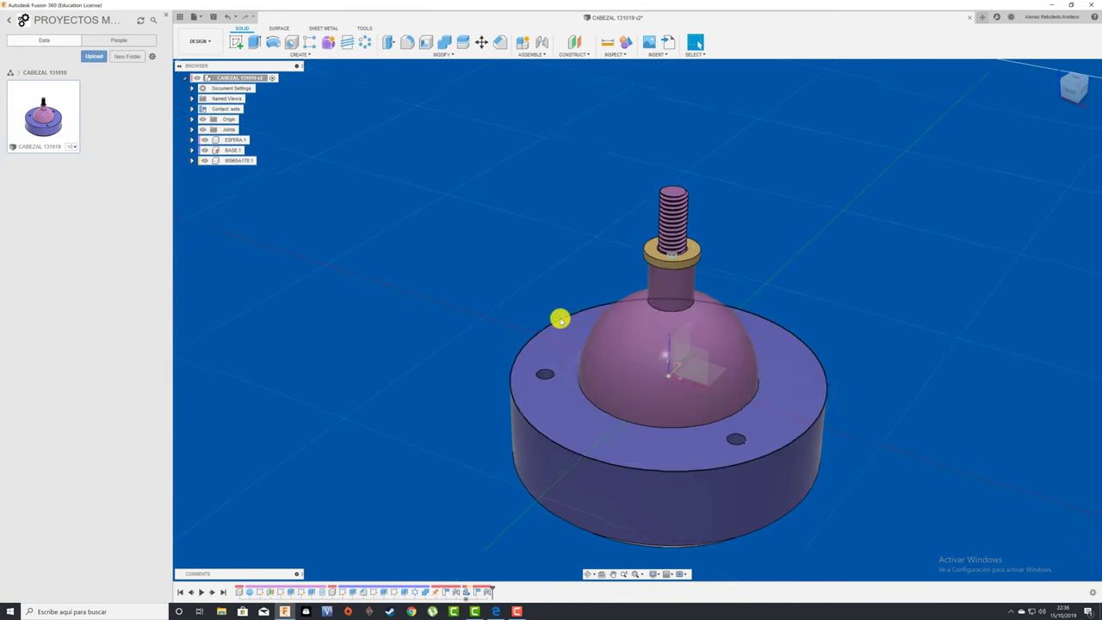
- Save the design as CABEZAL 131019 v3 with 'User Saved', then bring the PDF forward
scroll(560, 320, down, 2)
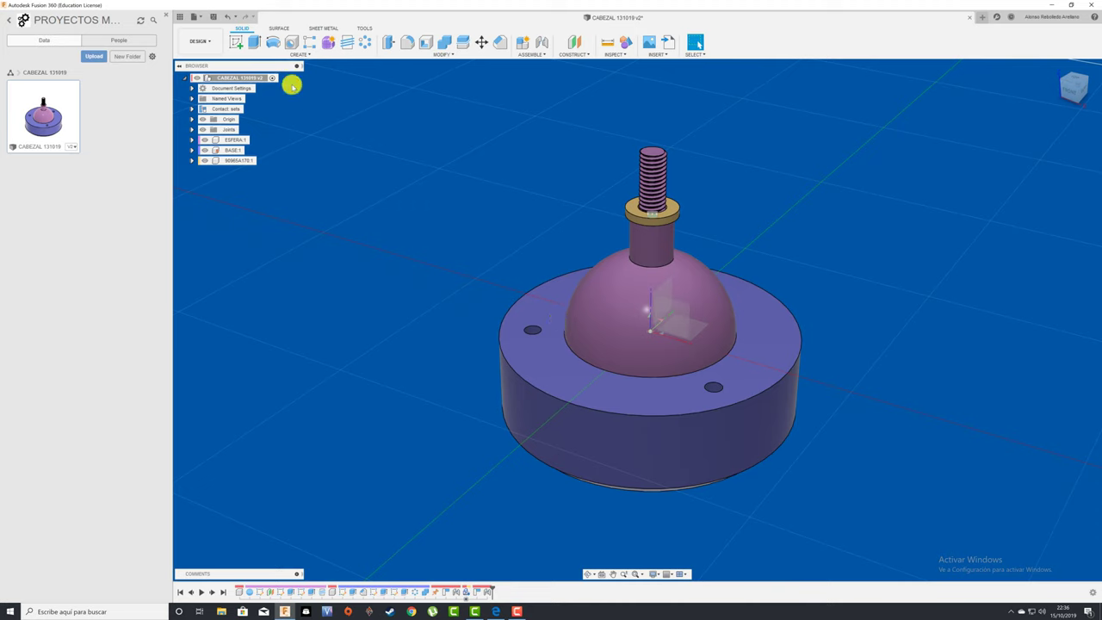
click(214, 17)
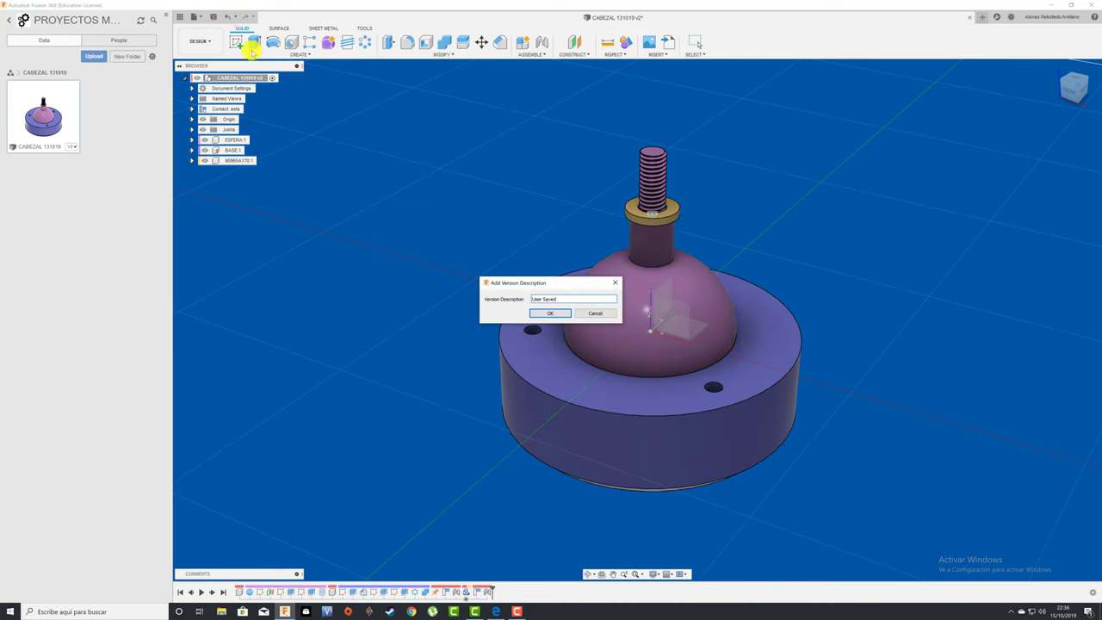
click(549, 313)
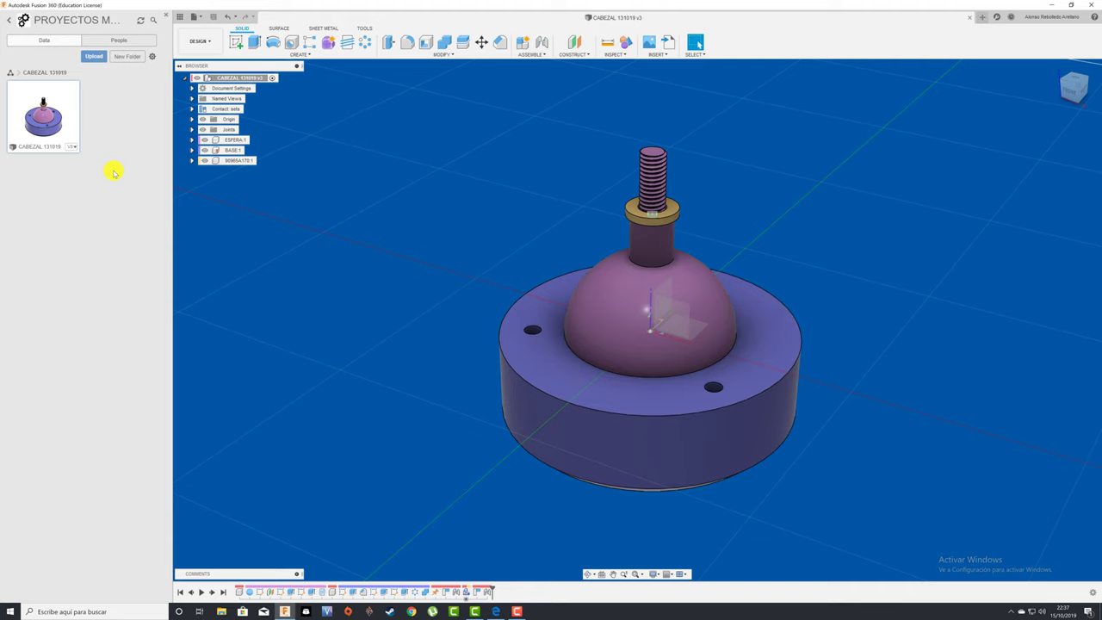
click(491, 611)
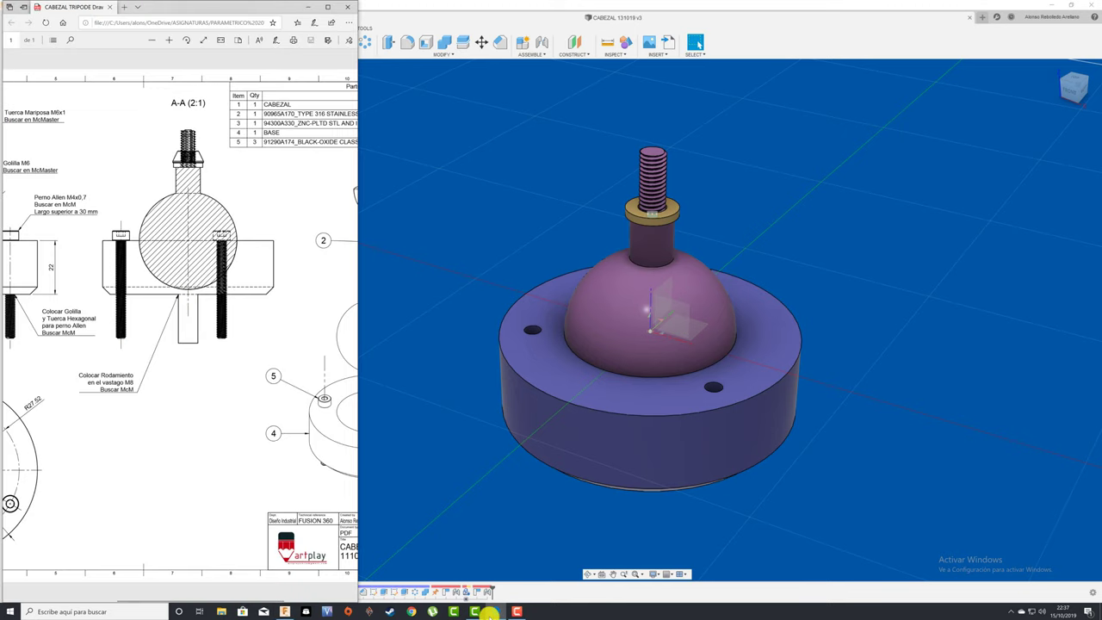
- Maximize the CABEZAL TRIPODE drawing in Edge and open a new blank tab
click(327, 7)
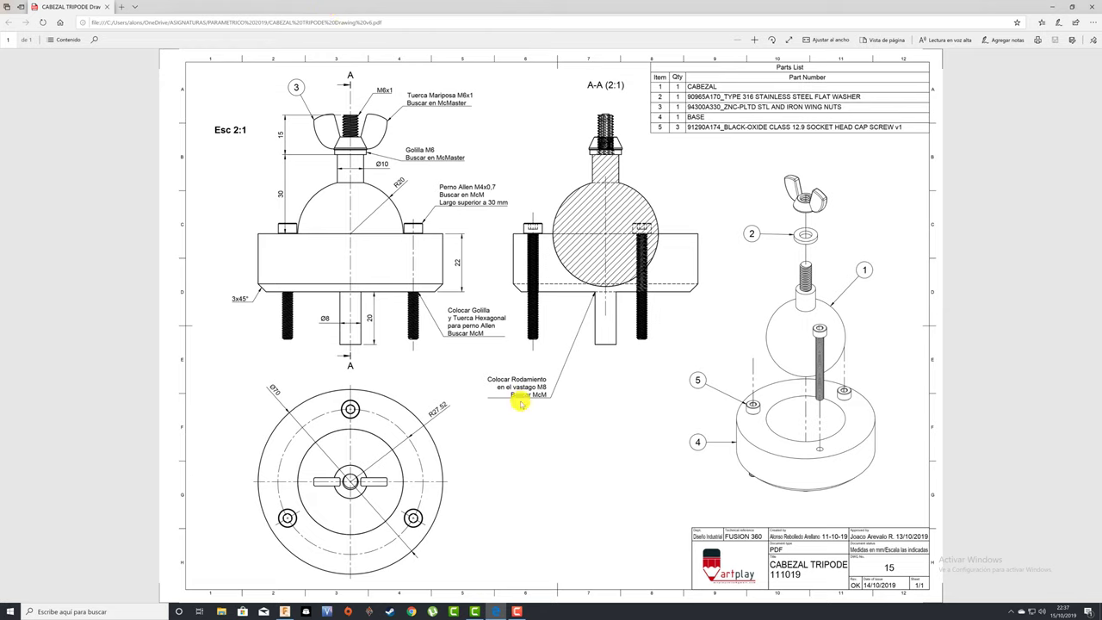
click(121, 7)
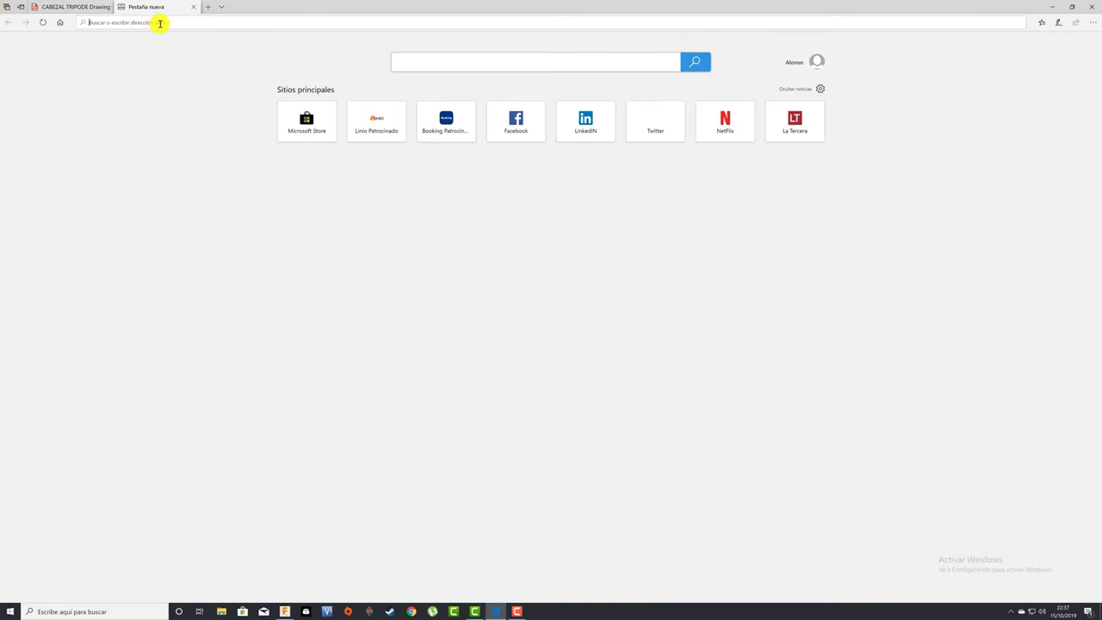
- Search Bing for 'mcmaster' and open the McMaster-Carr home page catalog
text(mcmaste)
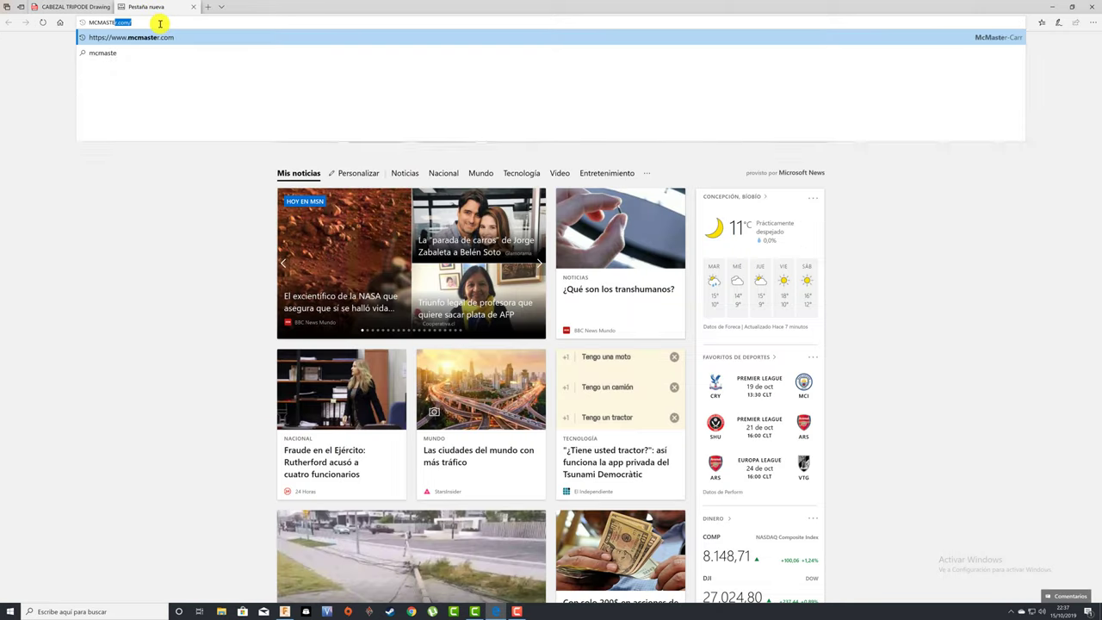
text(r)
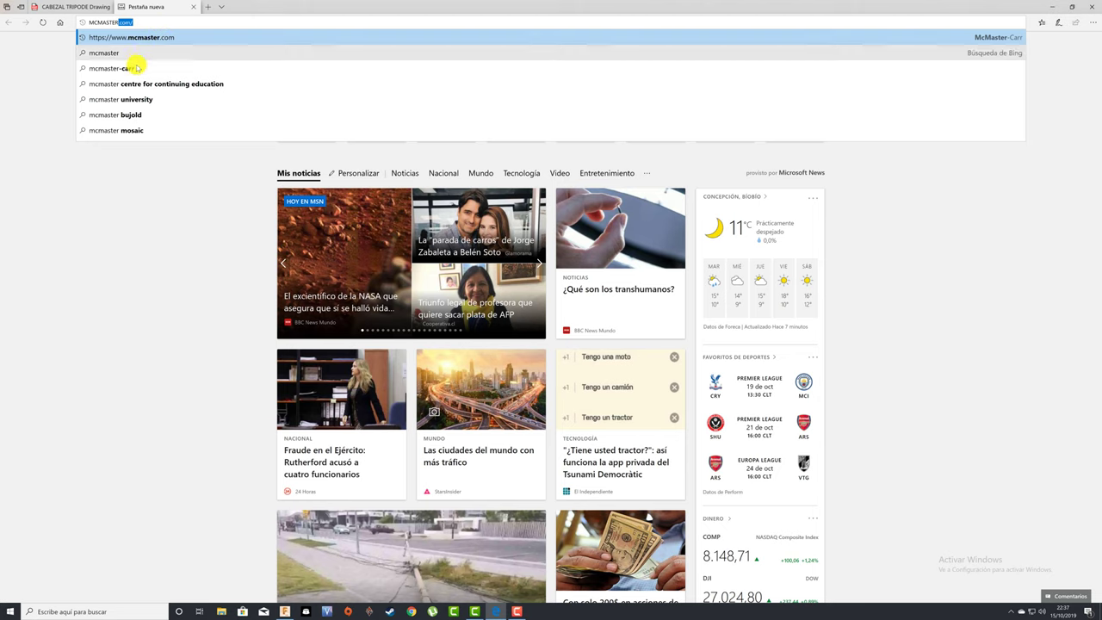
click(136, 68)
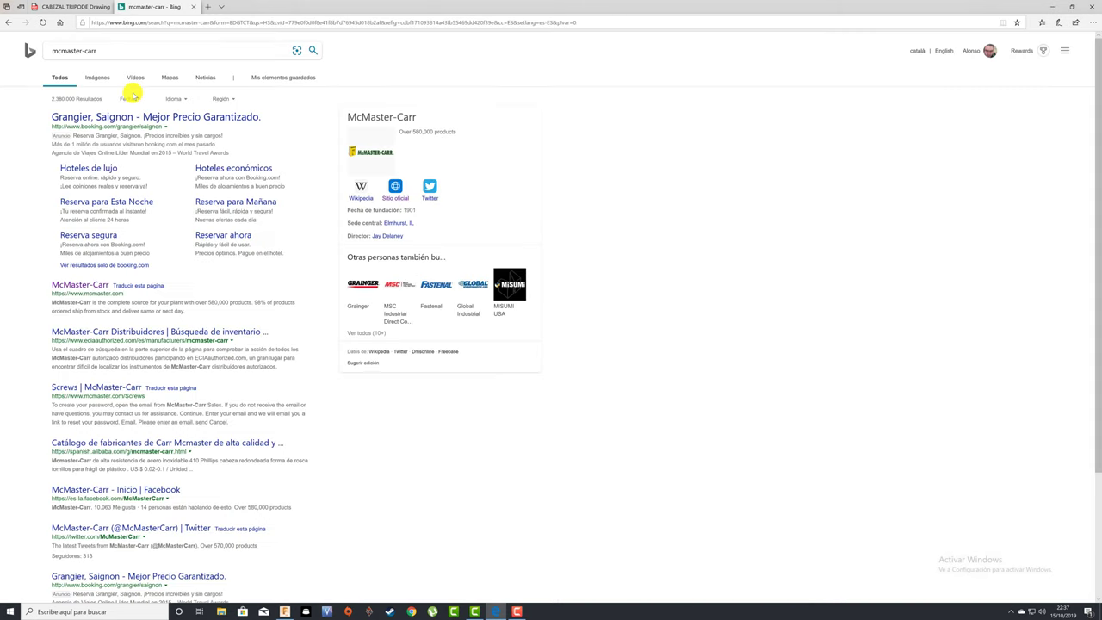
click(83, 287)
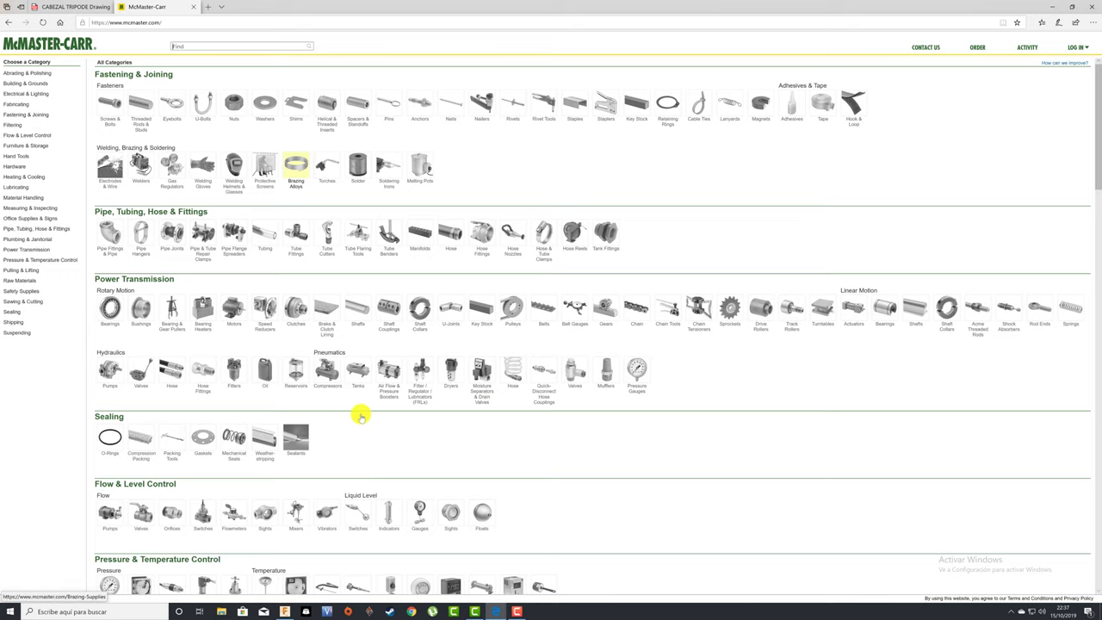
- Filter McMaster-Carr wing nuts to metric M6 thread size, then check the CABEZAL TRIPODE drawing
click(236, 105)
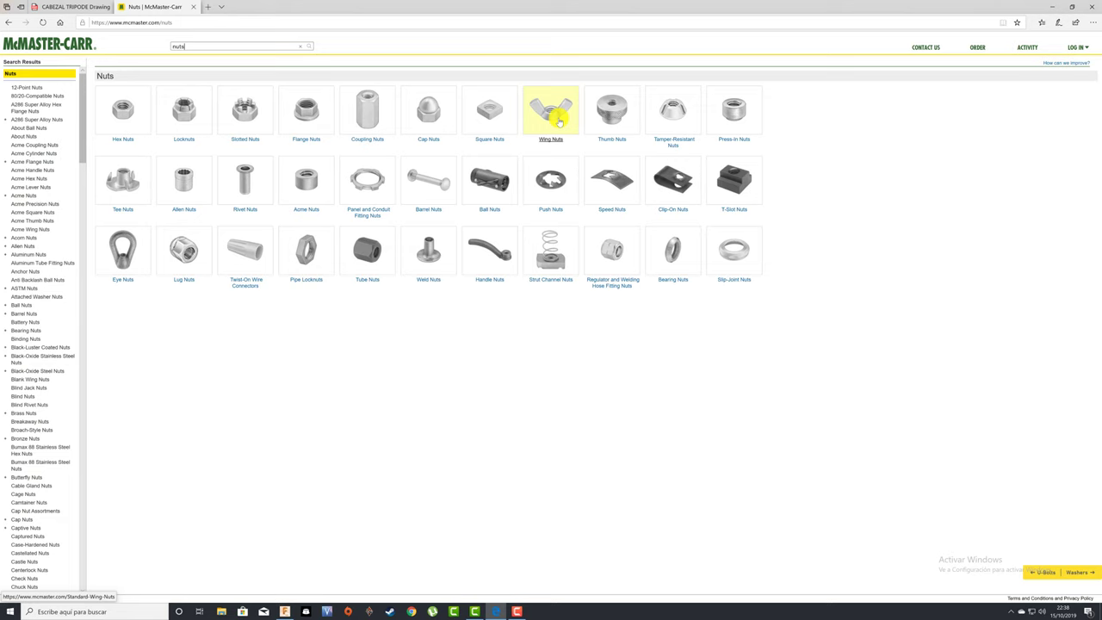
click(559, 122)
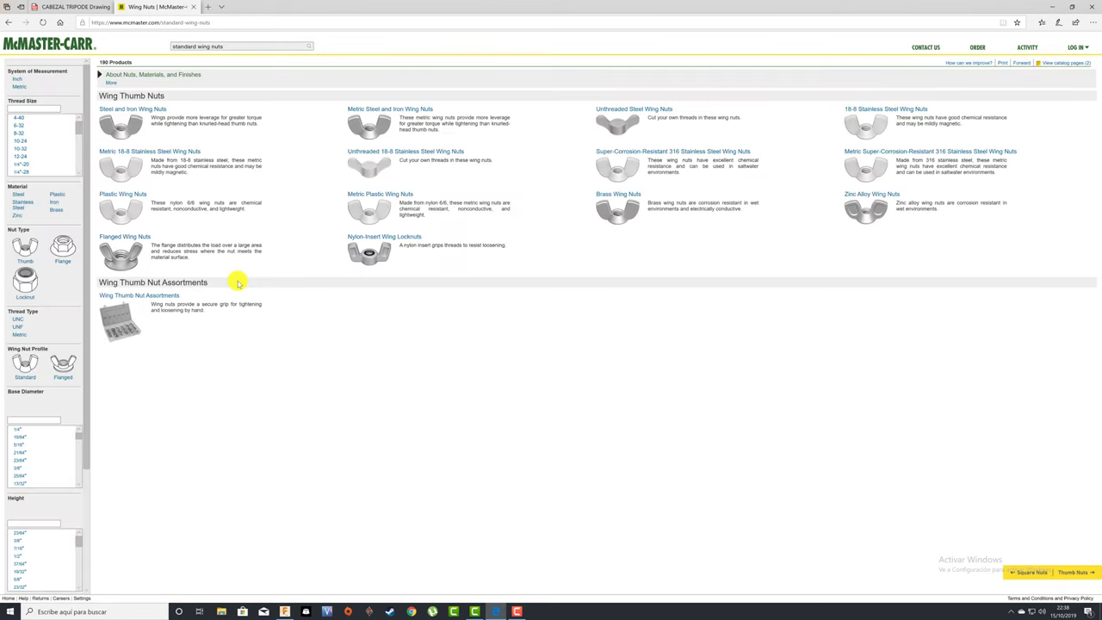
click(19, 87)
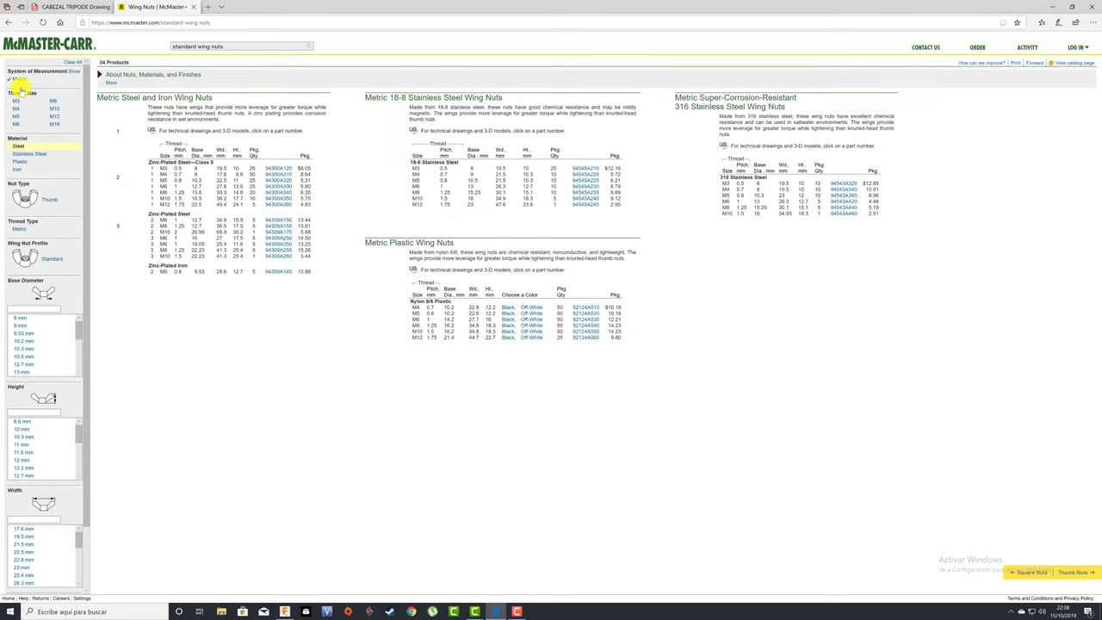
click(16, 124)
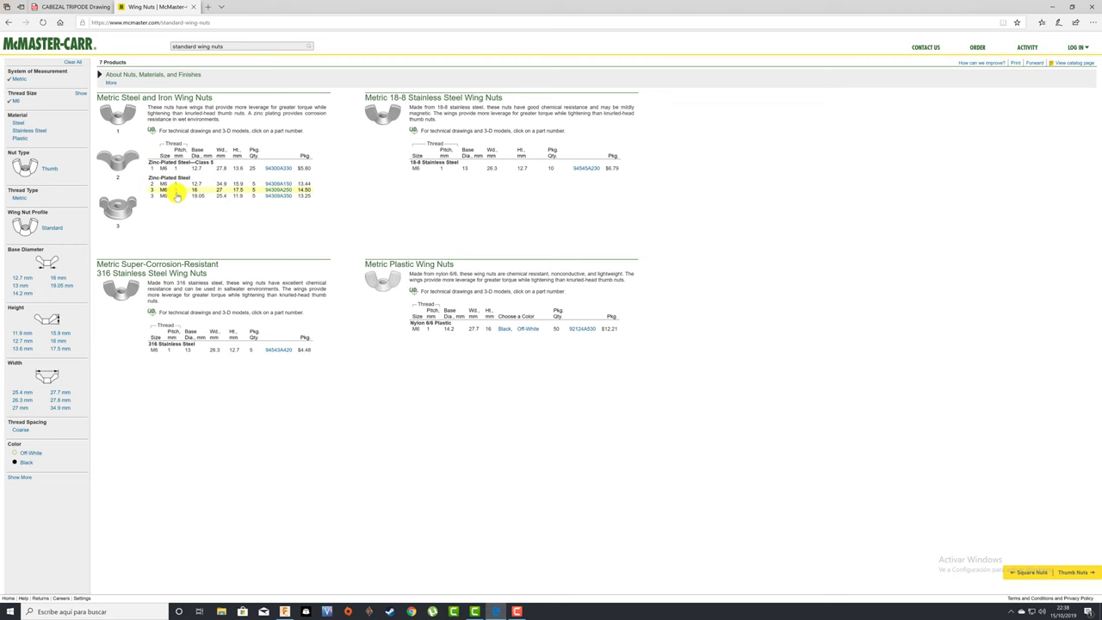
click(75, 7)
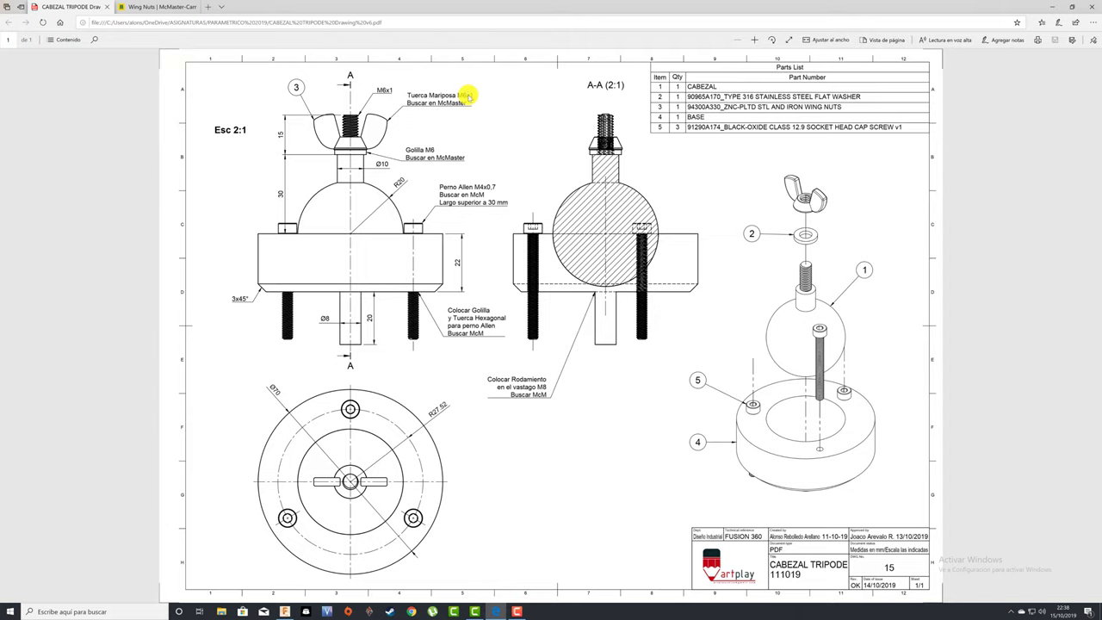
- Open the product page for zinc-plated M6 x 1 mm wing nut 94300A330
click(158, 8)
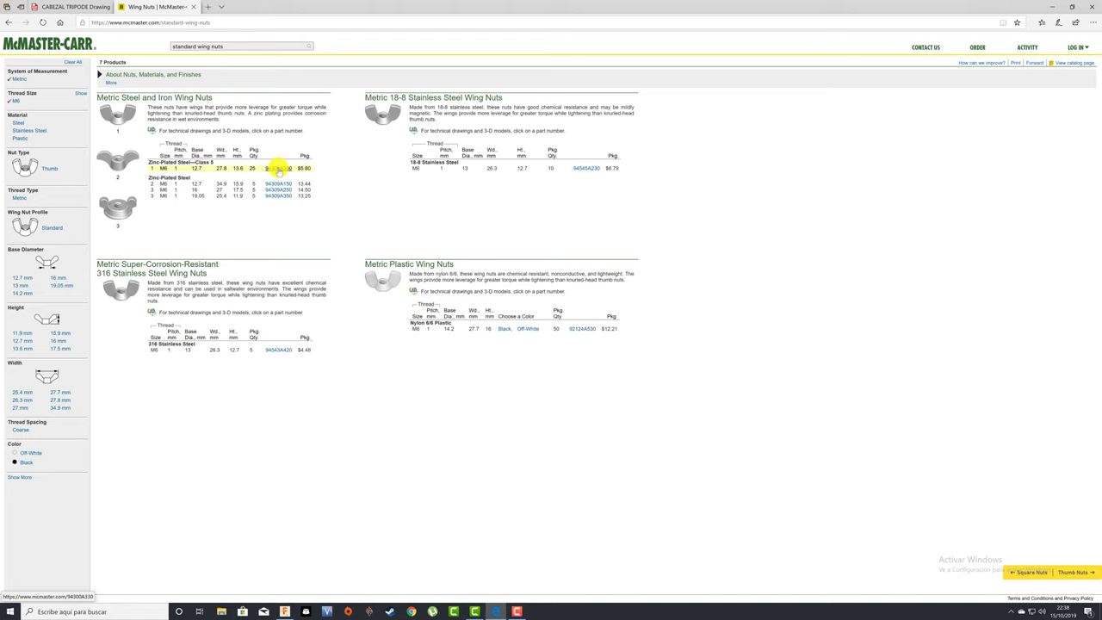
click(278, 169)
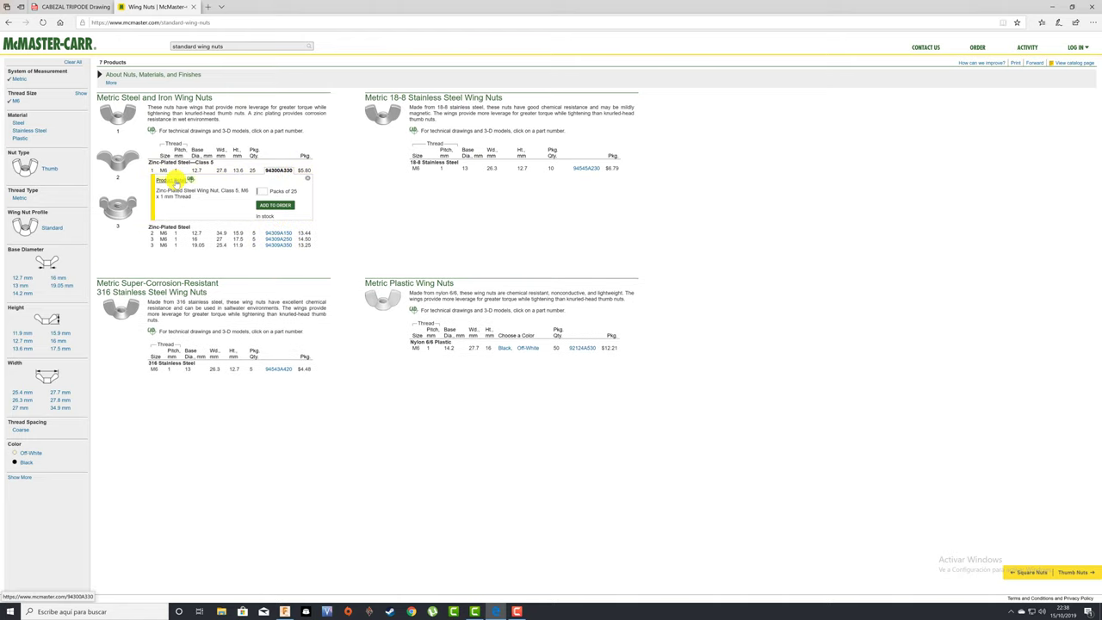
click(175, 181)
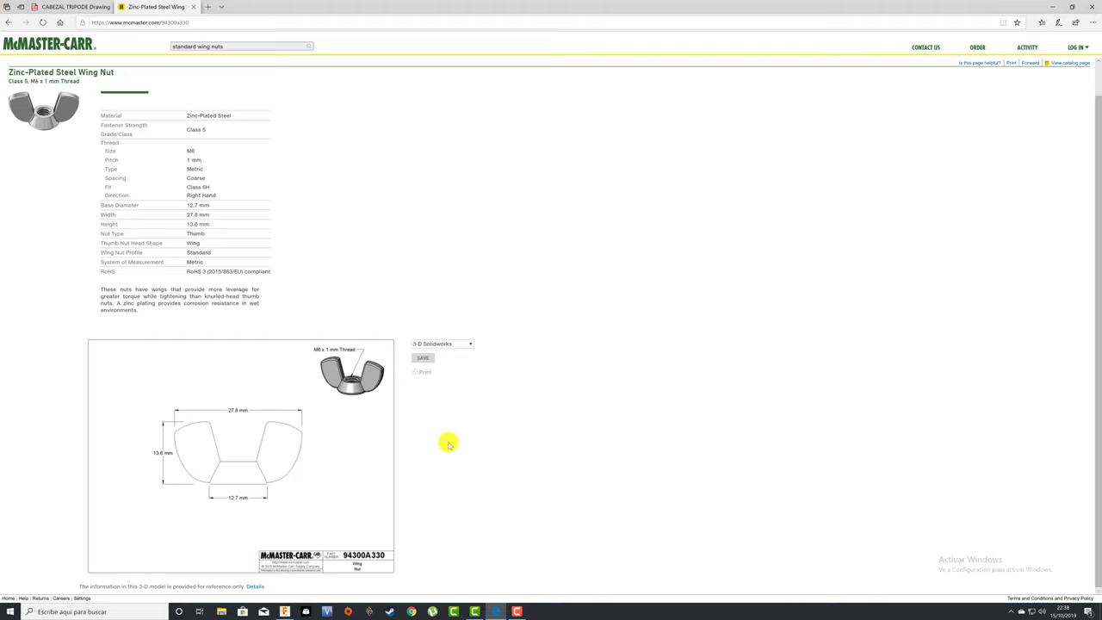
- Download wing nut 94300A330 as a 3-D STEP model
click(469, 345)
click(436, 393)
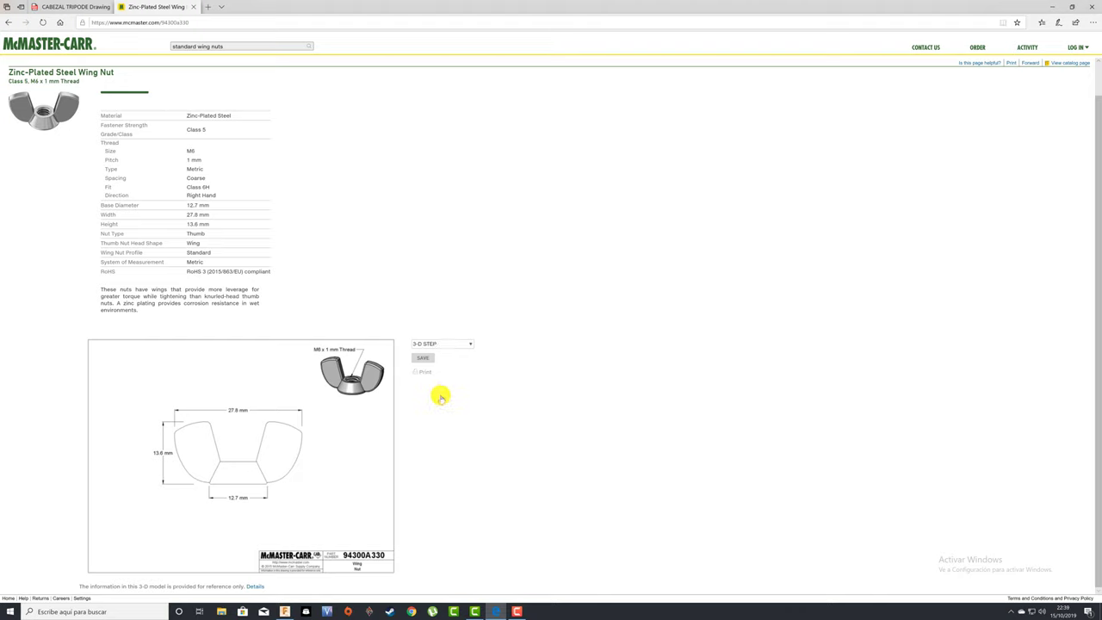
click(423, 358)
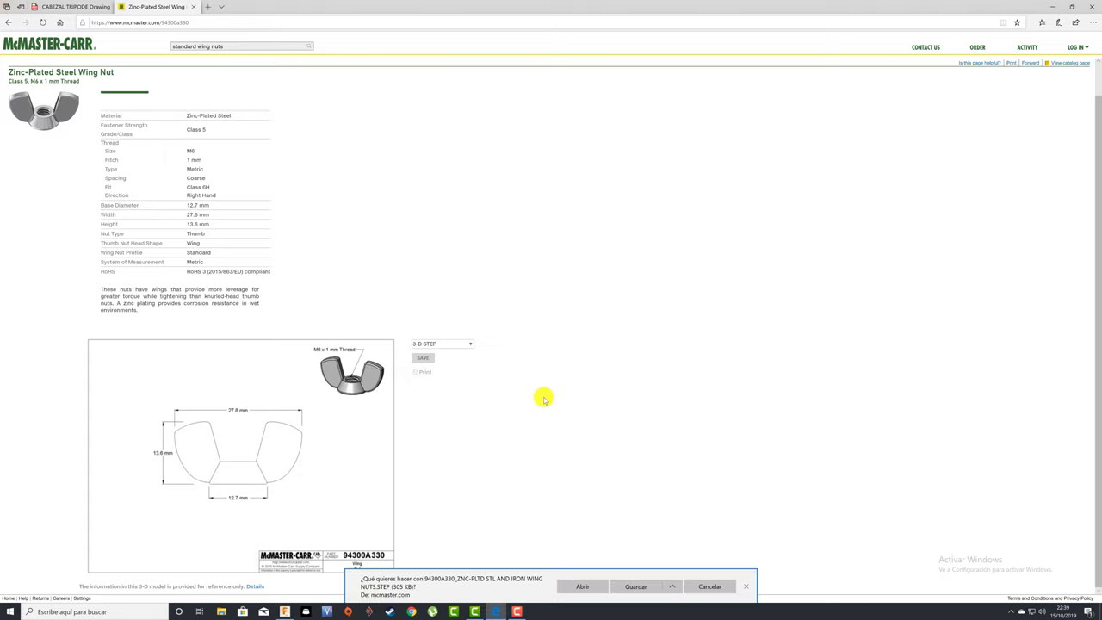
click(635, 588)
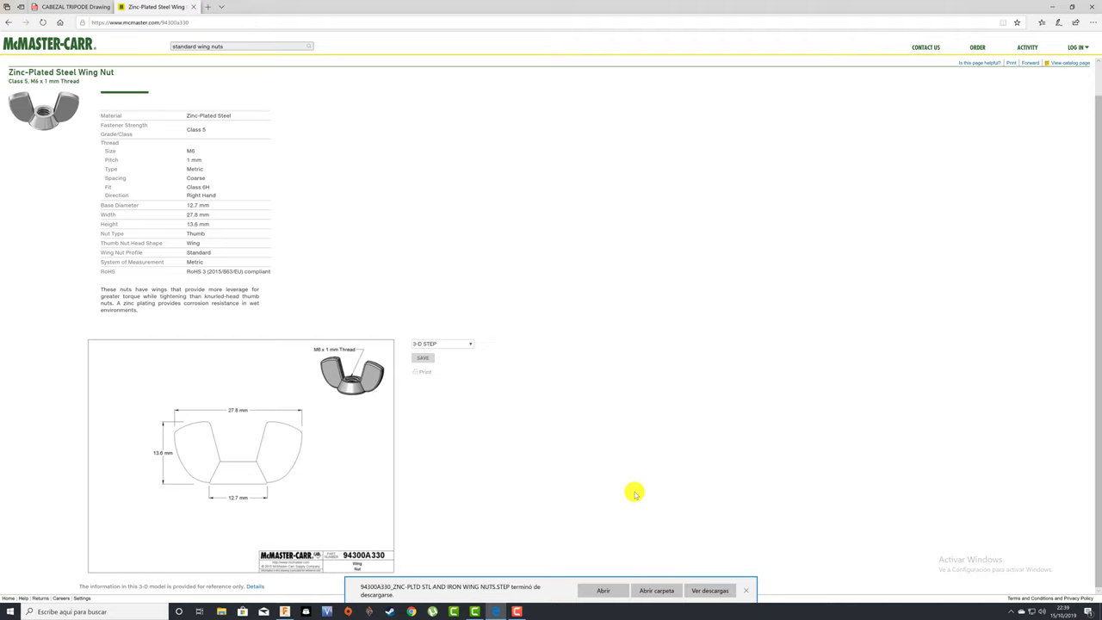
- Check the downloaded STEP file in the Downloads folder, then return to Fusion 360
click(665, 592)
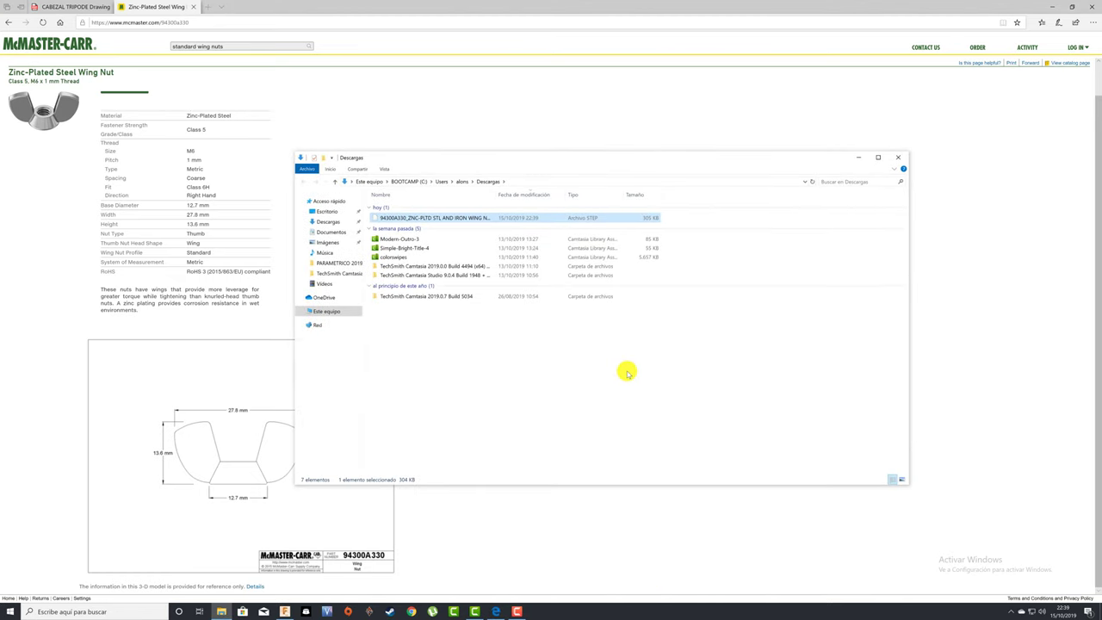
drag(495, 197, 632, 199)
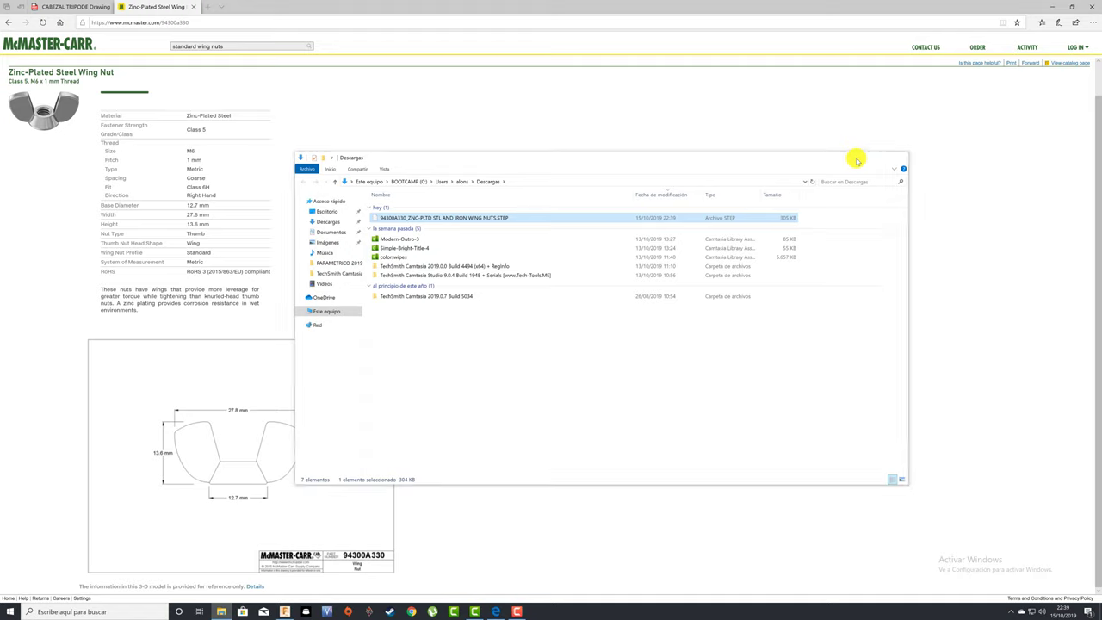
click(856, 159)
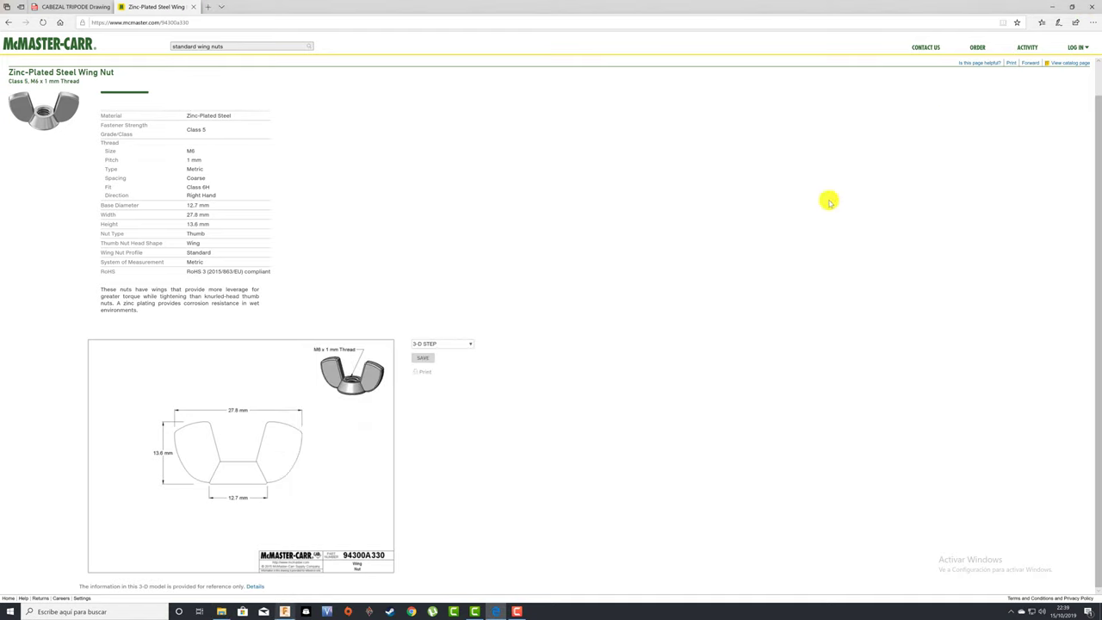
click(284, 612)
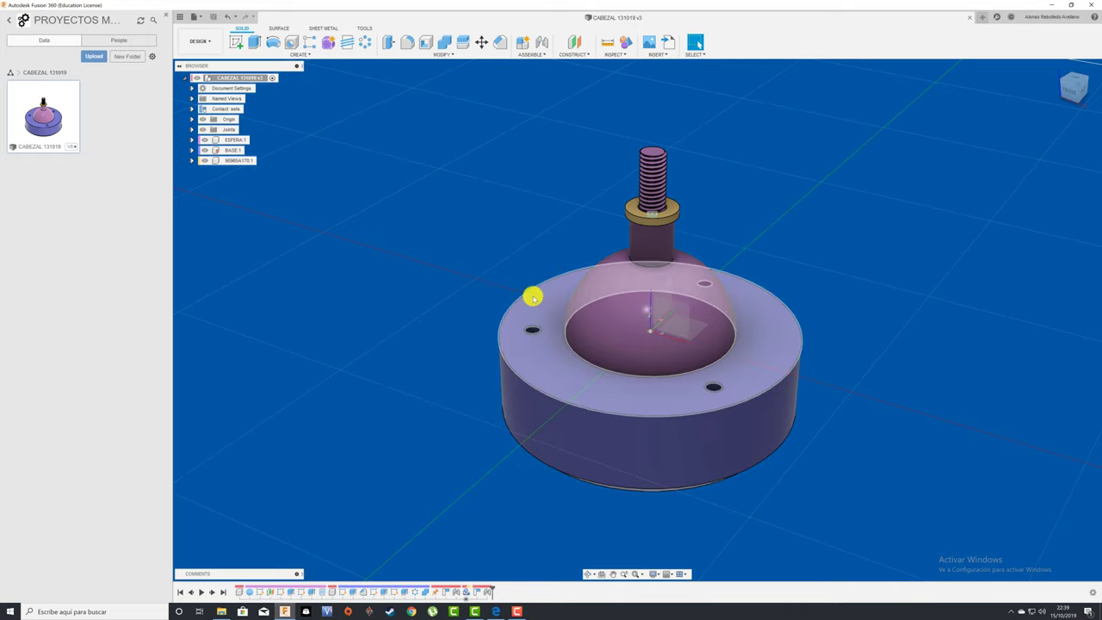
- Open the 94300A330 STEP file from Descargas as a separate Fusion 360 design
middle_drag(495, 268, 396, 202)
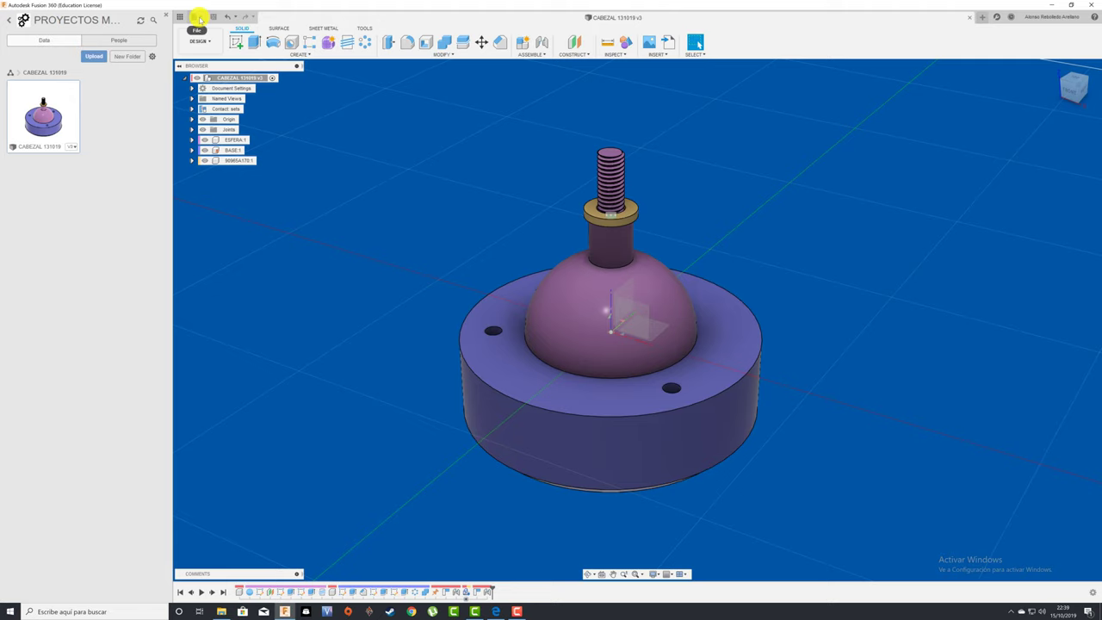
click(198, 18)
click(217, 48)
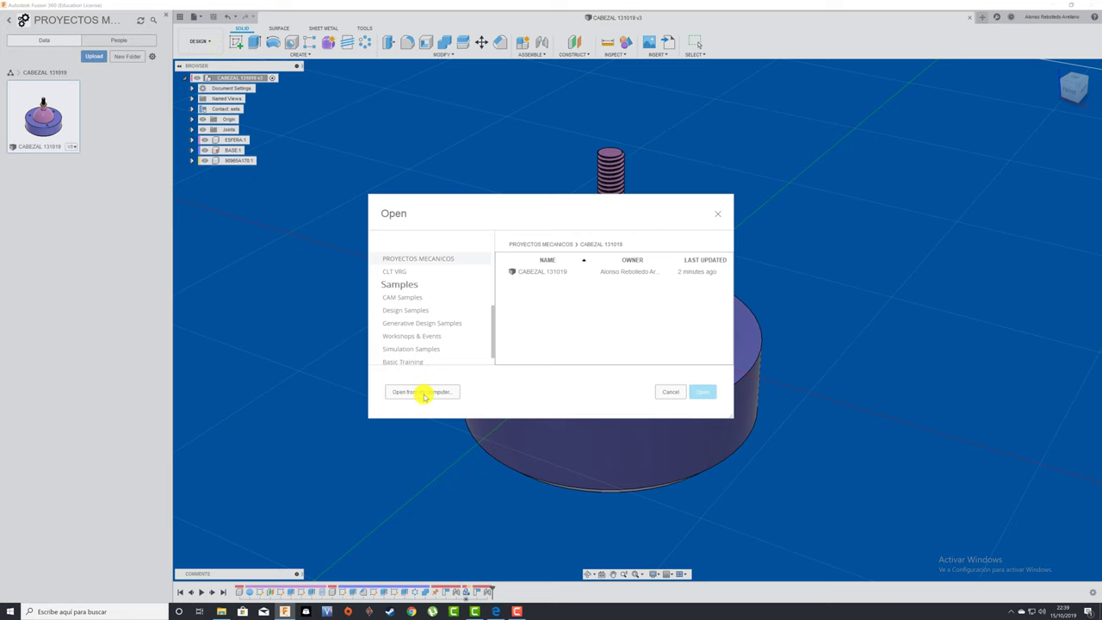
click(422, 391)
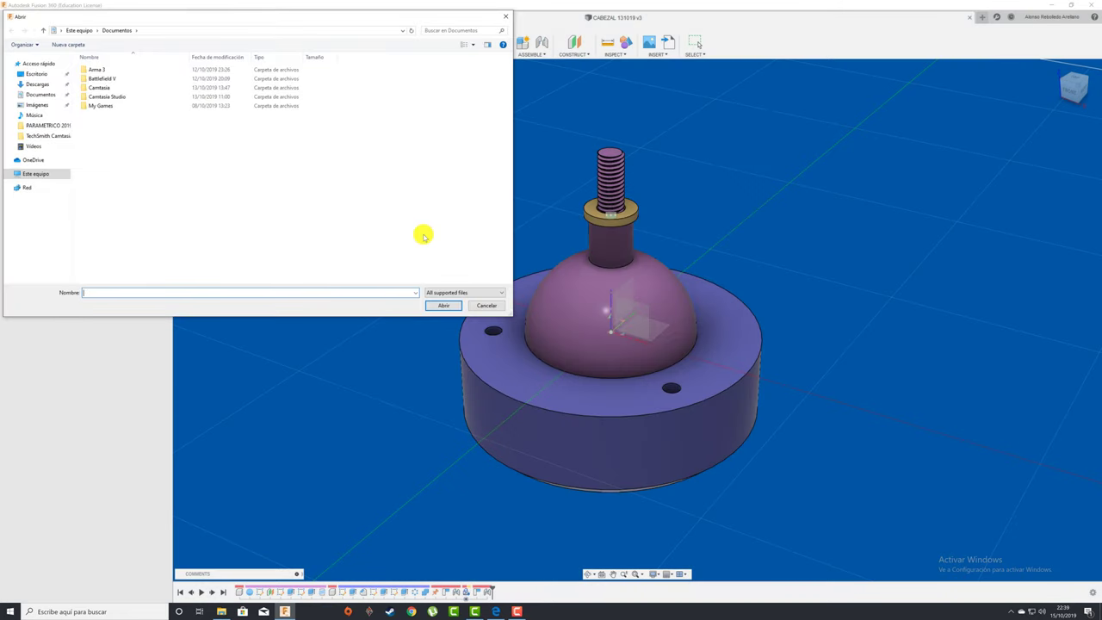
click(37, 83)
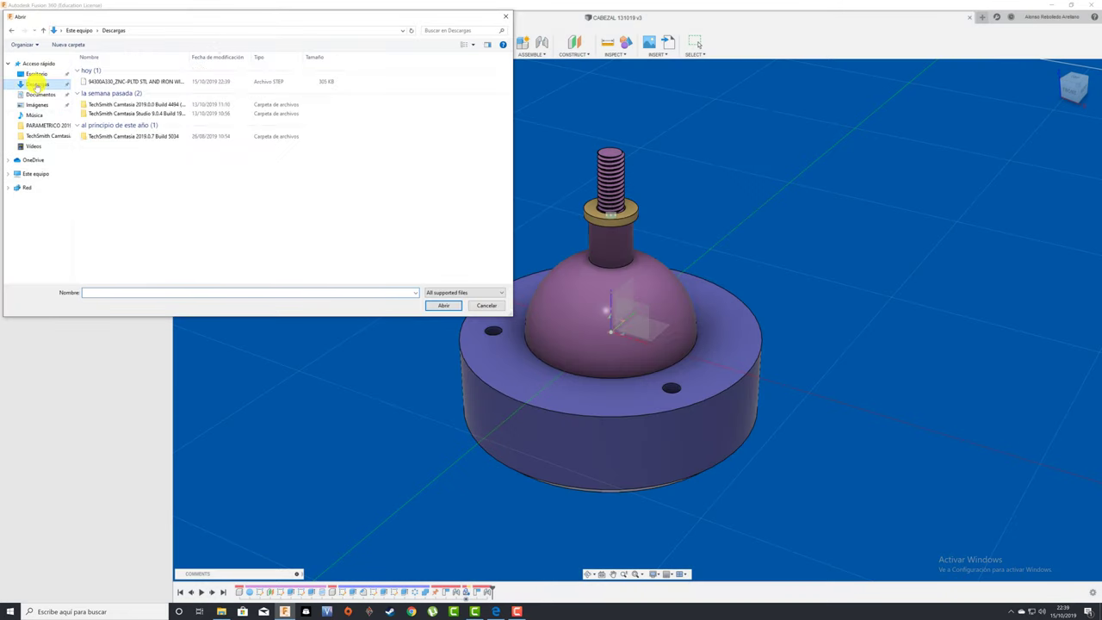
click(136, 81)
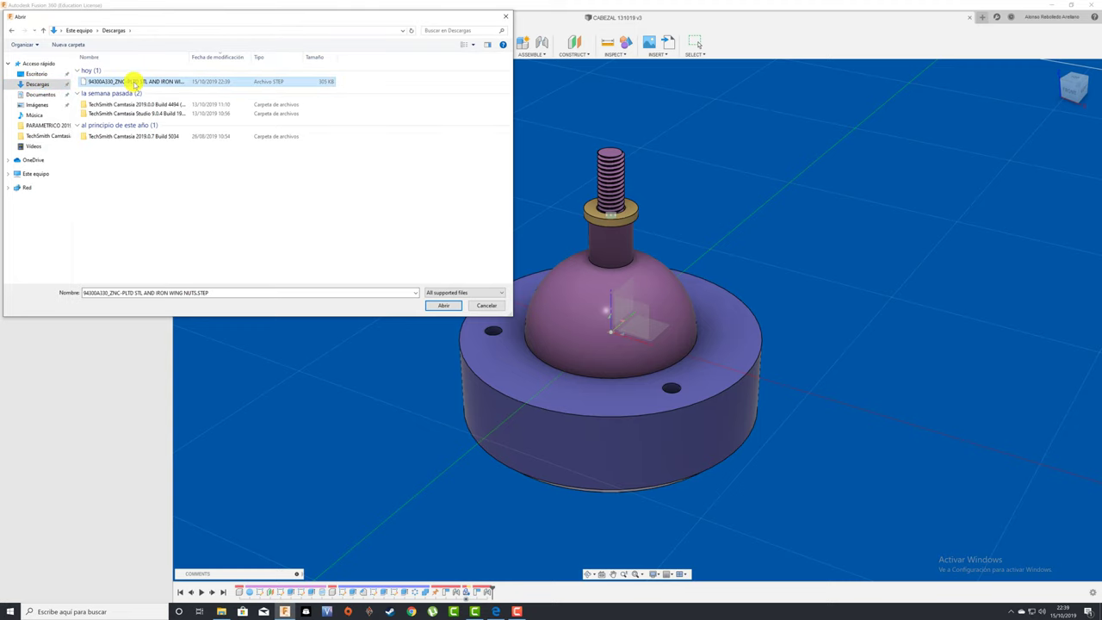
click(441, 306)
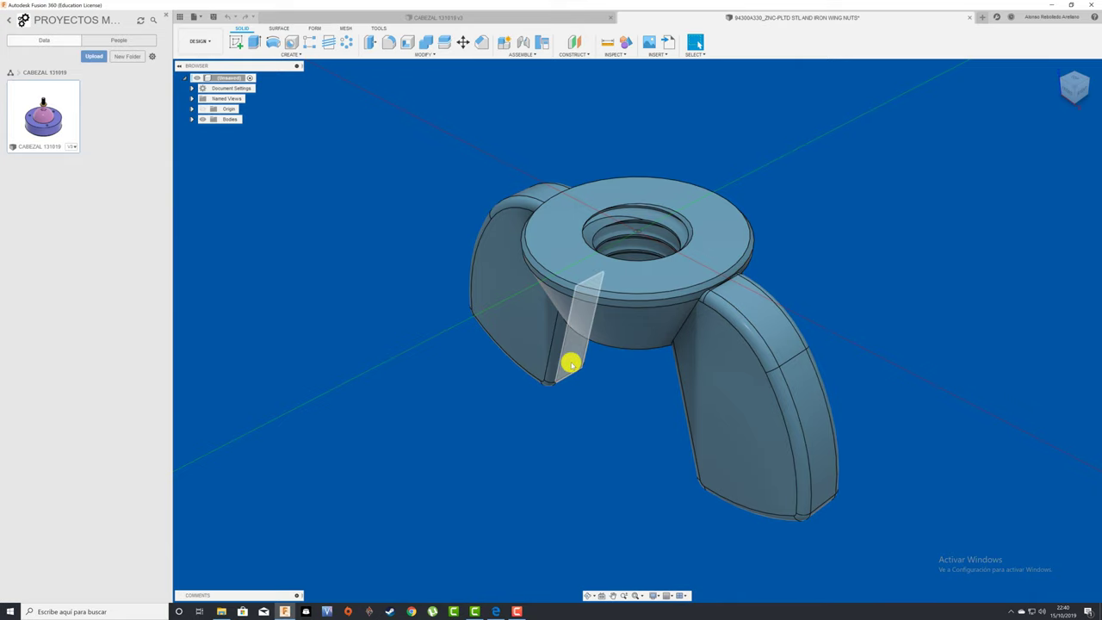
- Close the wing nut design, saving it as v1 in PROYECTOS MECANICOS > CABEZAL 131019
click(475, 19)
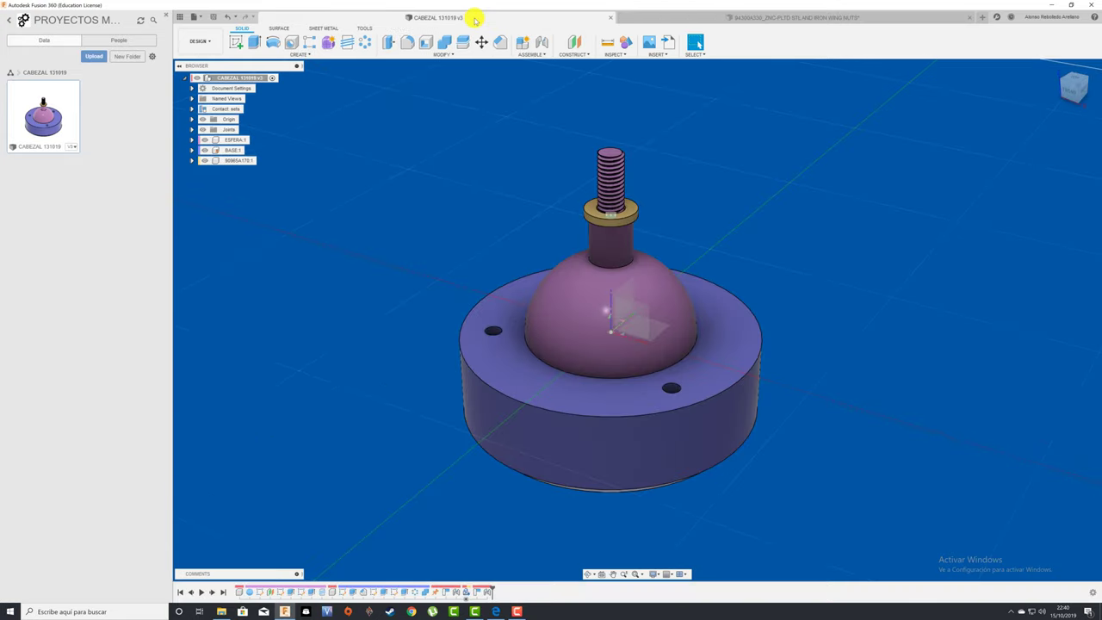
click(747, 19)
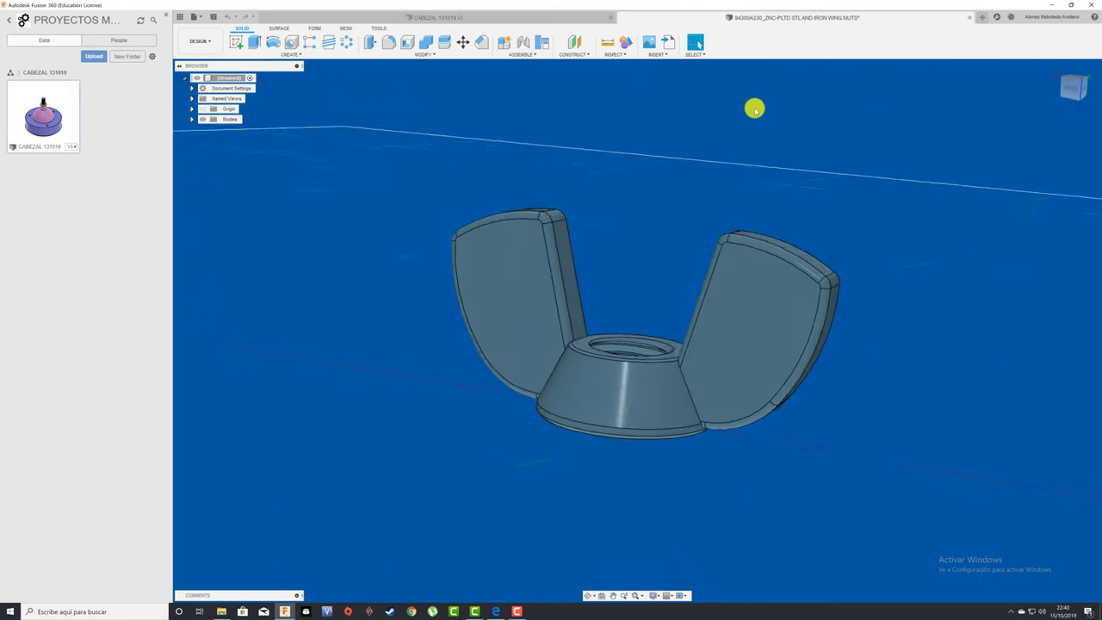
click(969, 17)
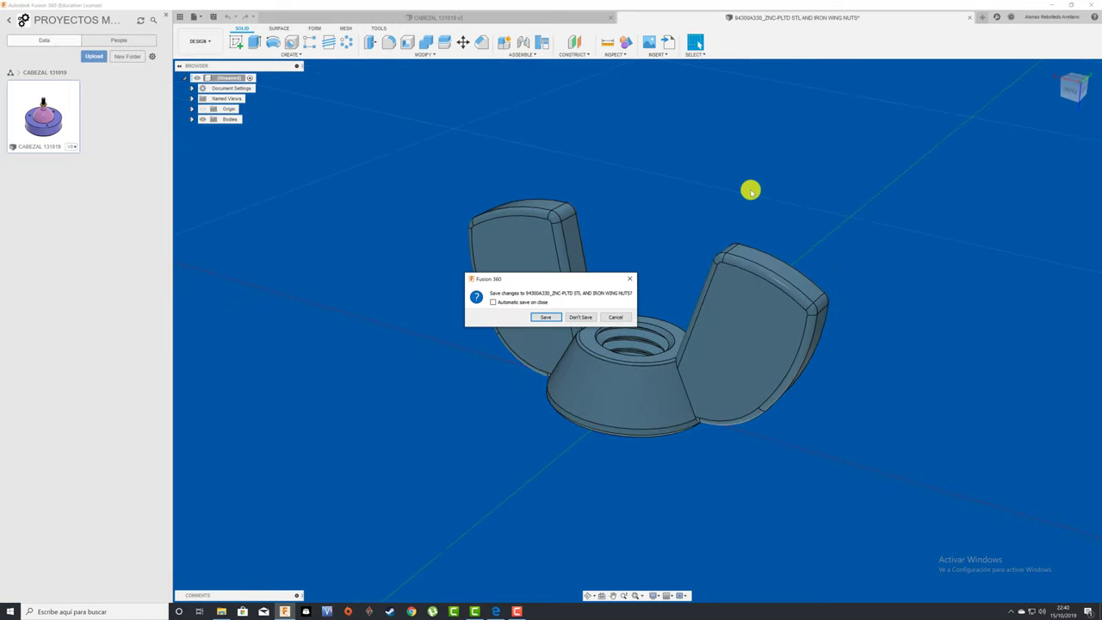
click(539, 318)
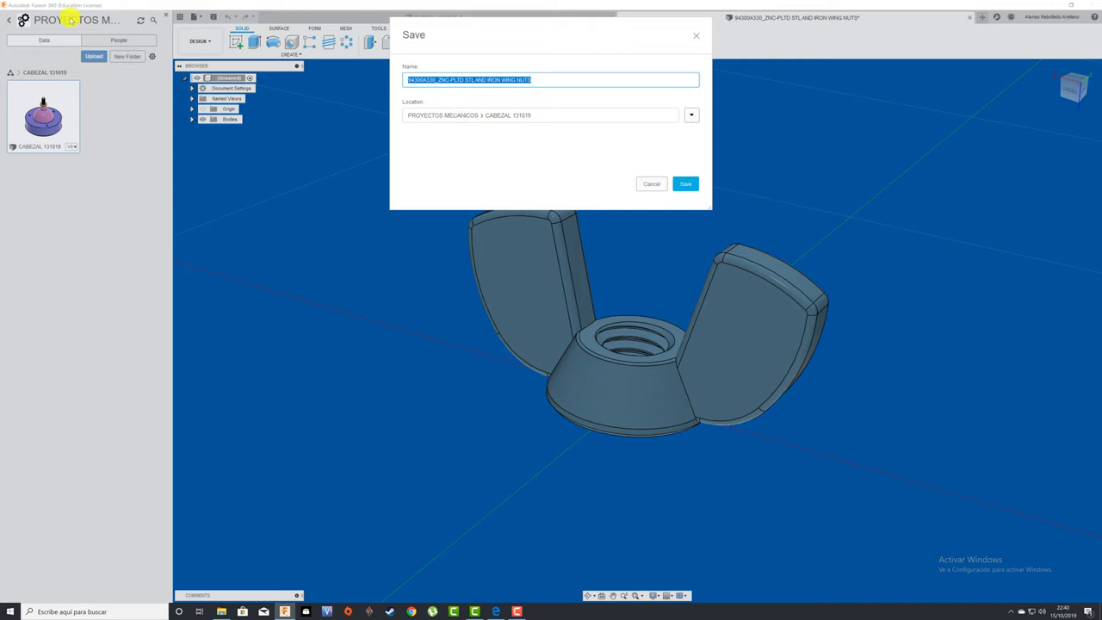
click(686, 183)
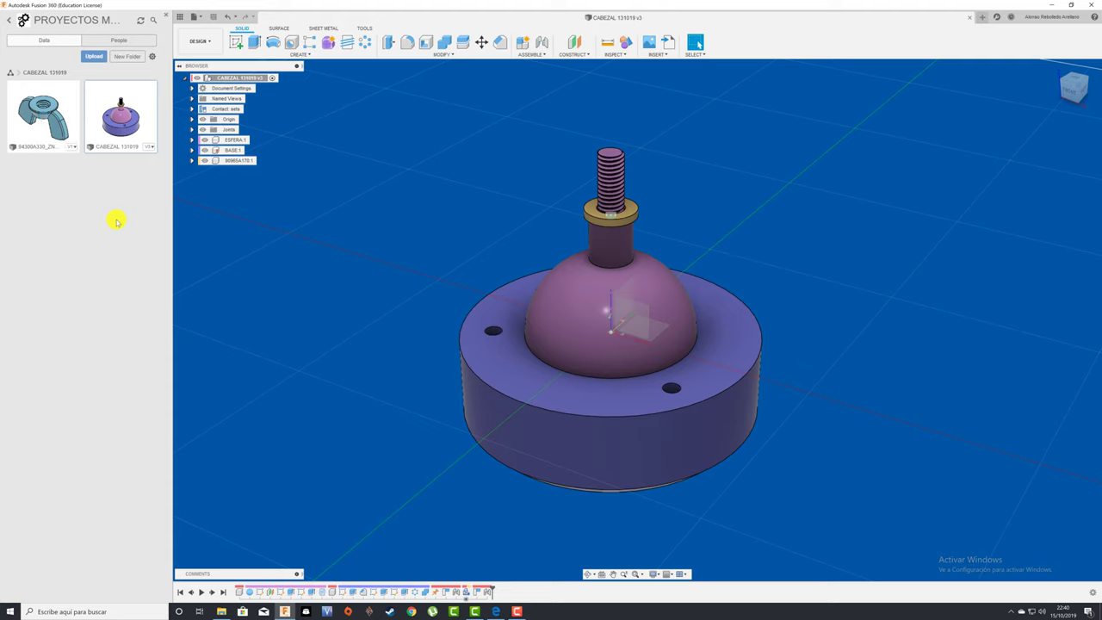
- Insert the wing nut into CABEZAL and rotate it upright about the X axis
right_click(50, 107)
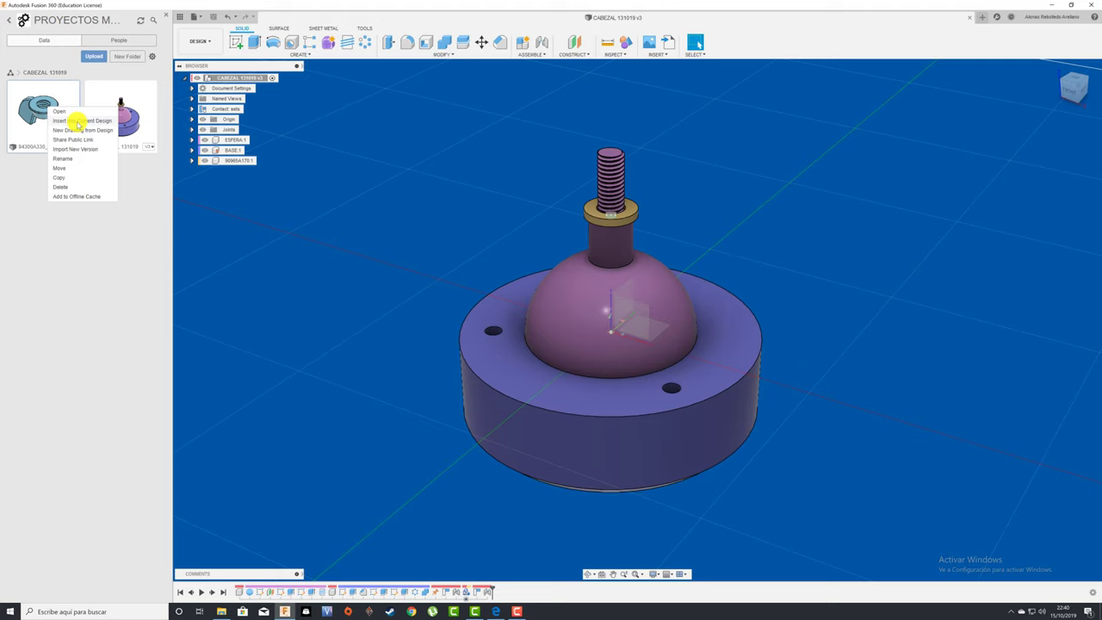
click(77, 121)
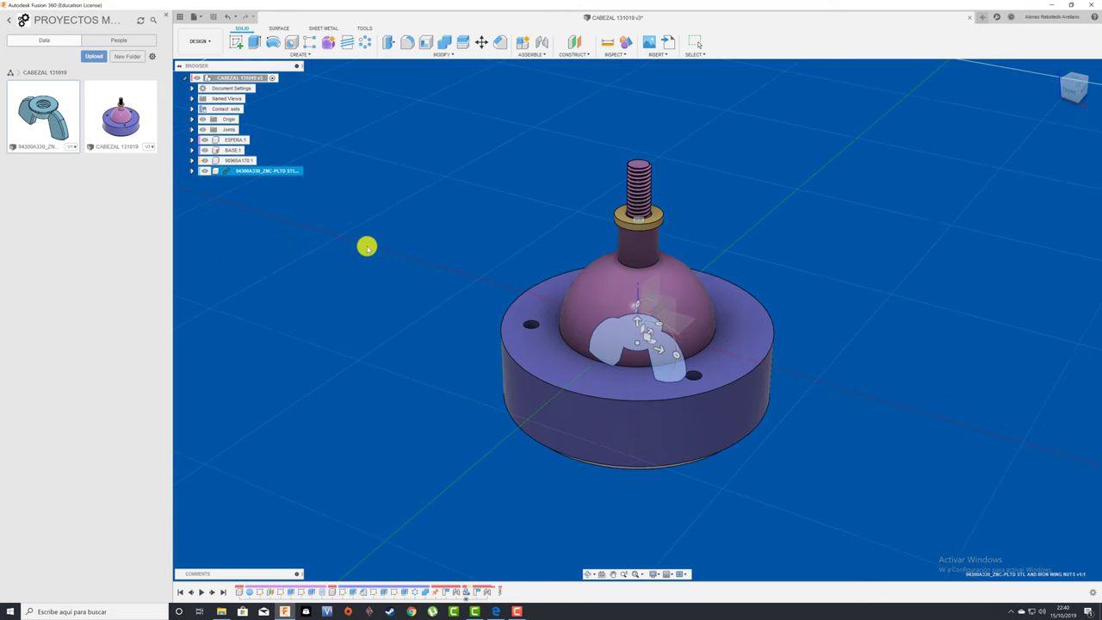
drag(656, 350, 413, 276)
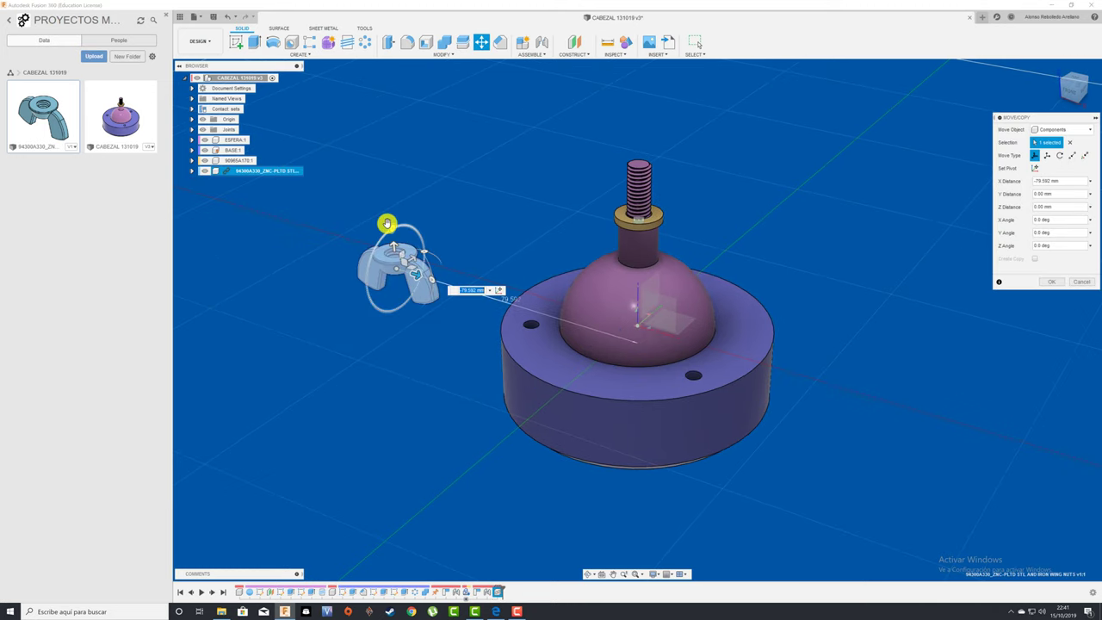
mouse_move(388, 225)
mouse_down()
mouse_move(436, 282)
mouse_move(402, 332)
mouse_up()
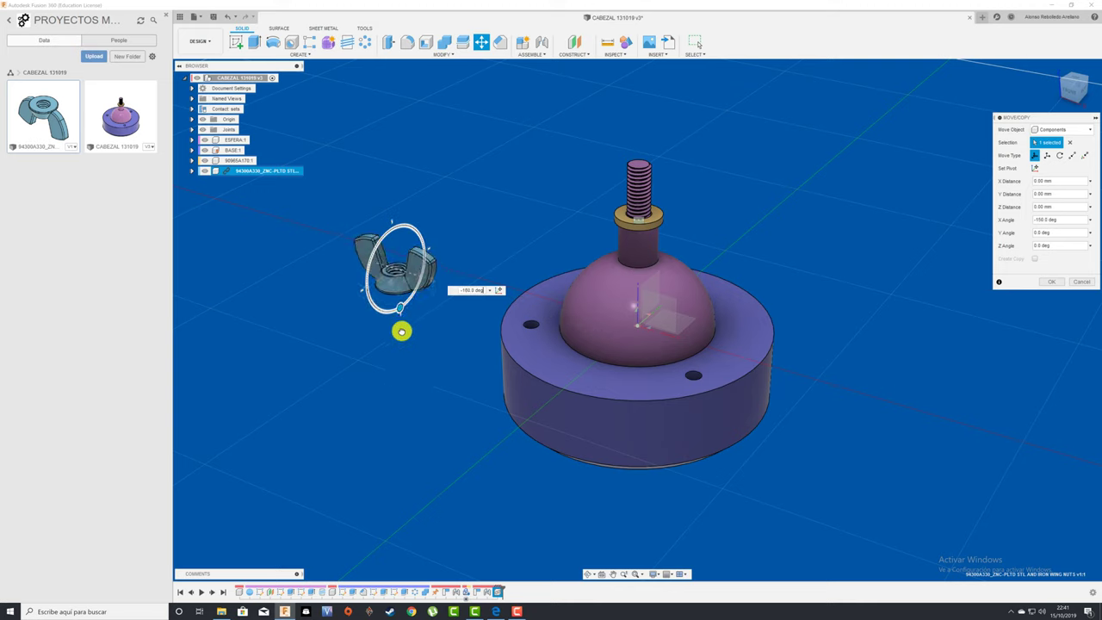
click(1051, 282)
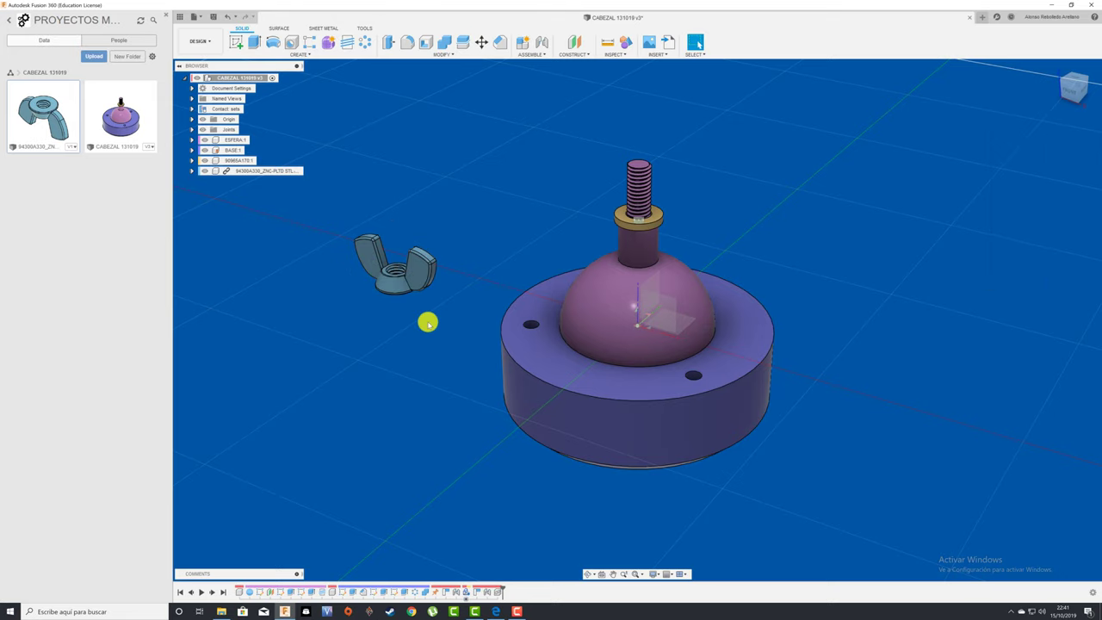
- Drag the wing nut up beside the threaded shaft
drag(423, 275, 406, 281)
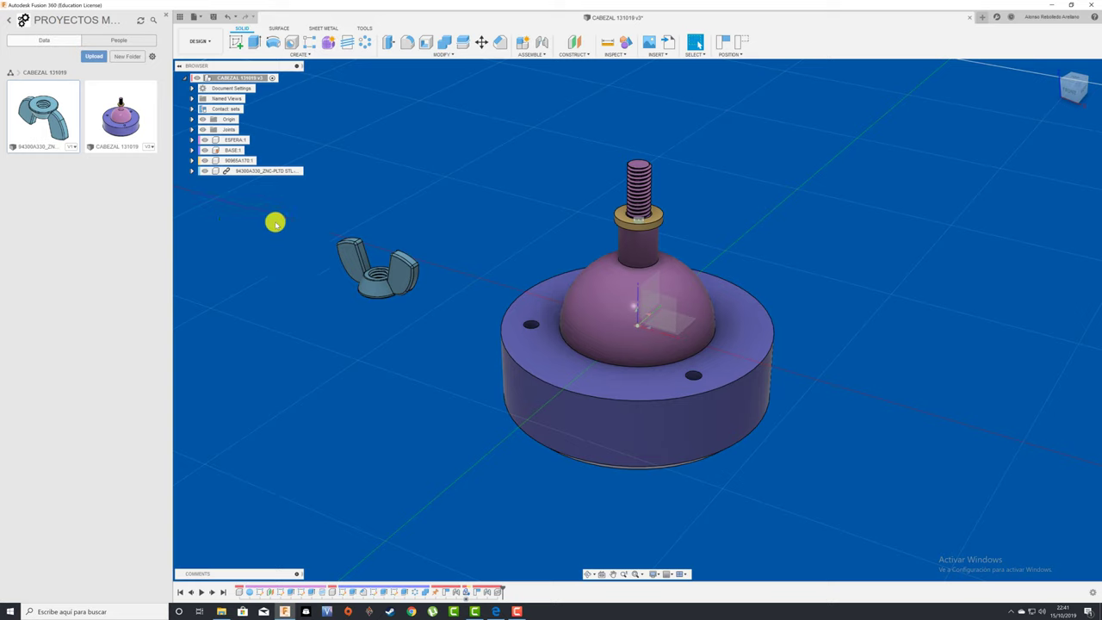
mouse_move(375, 283)
mouse_down()
mouse_move(502, 203)
mouse_move(470, 194)
mouse_move(518, 201)
mouse_up()
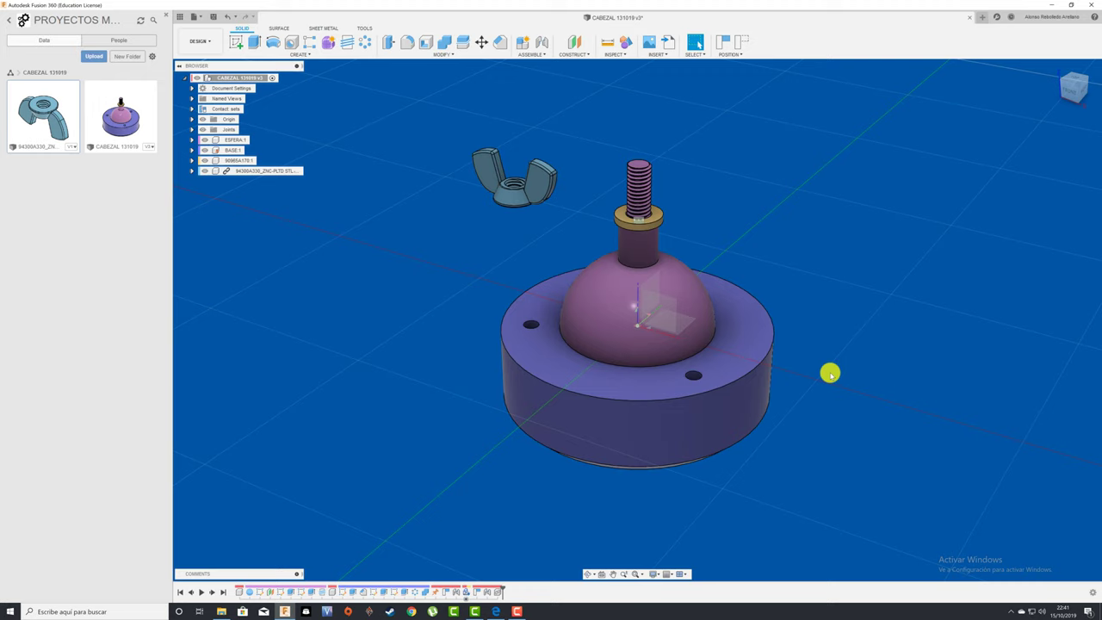
drag(505, 189, 539, 188)
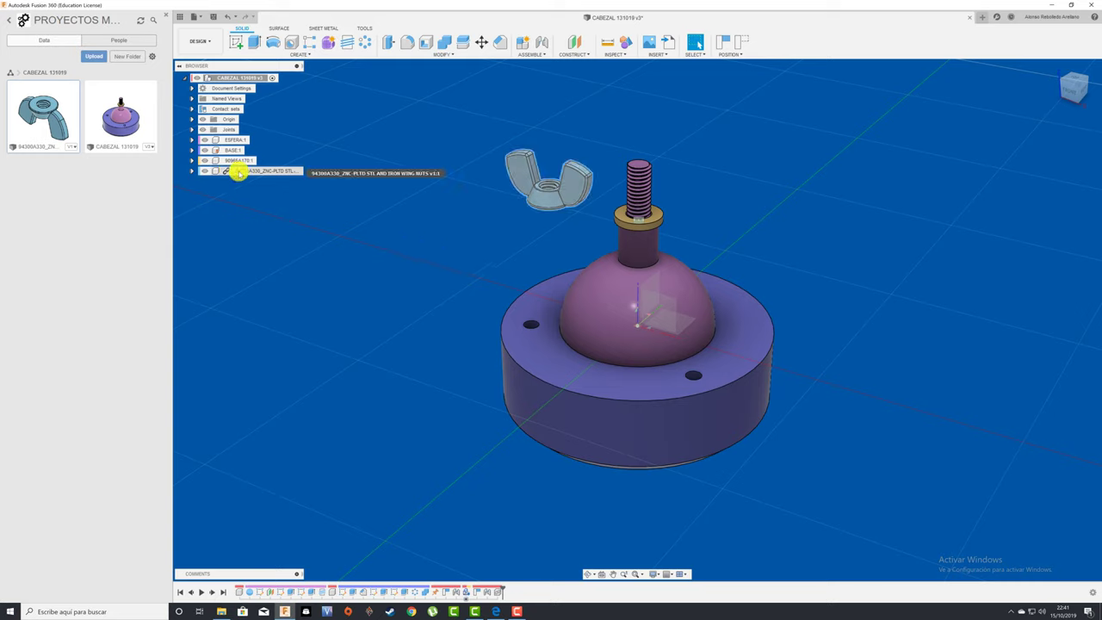
- Break the wing nut's link so it becomes a local component
right_click(239, 172)
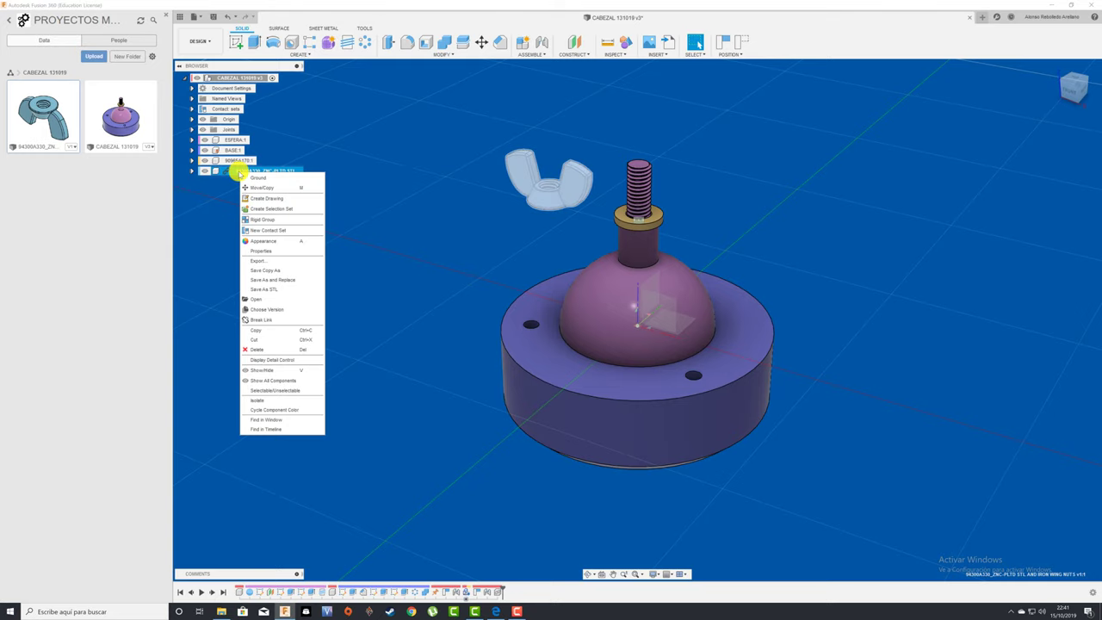
click(259, 319)
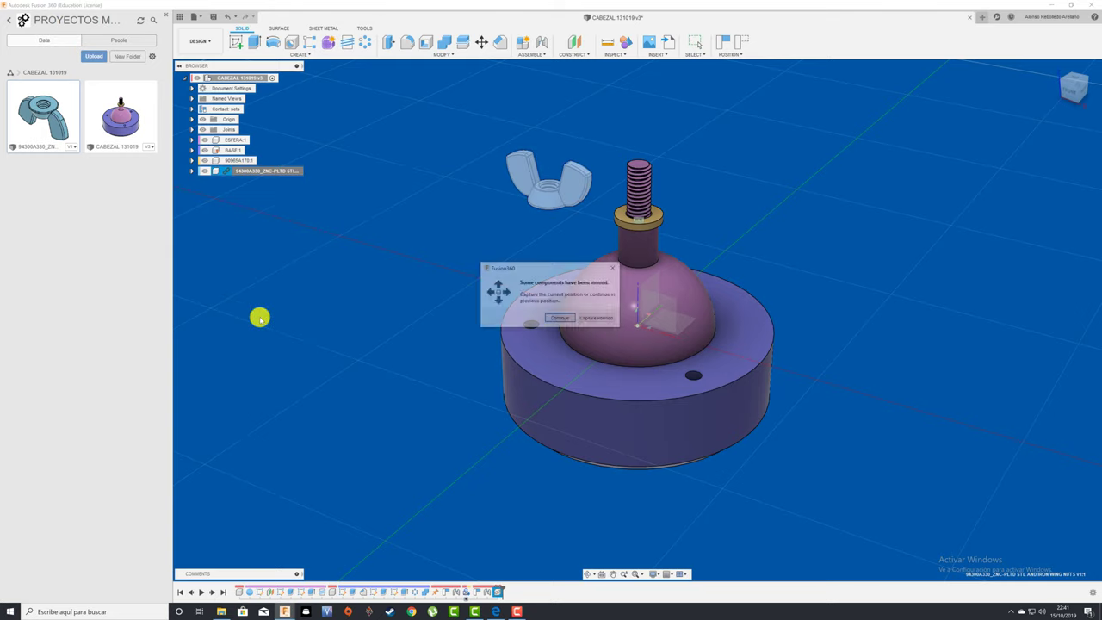
click(561, 320)
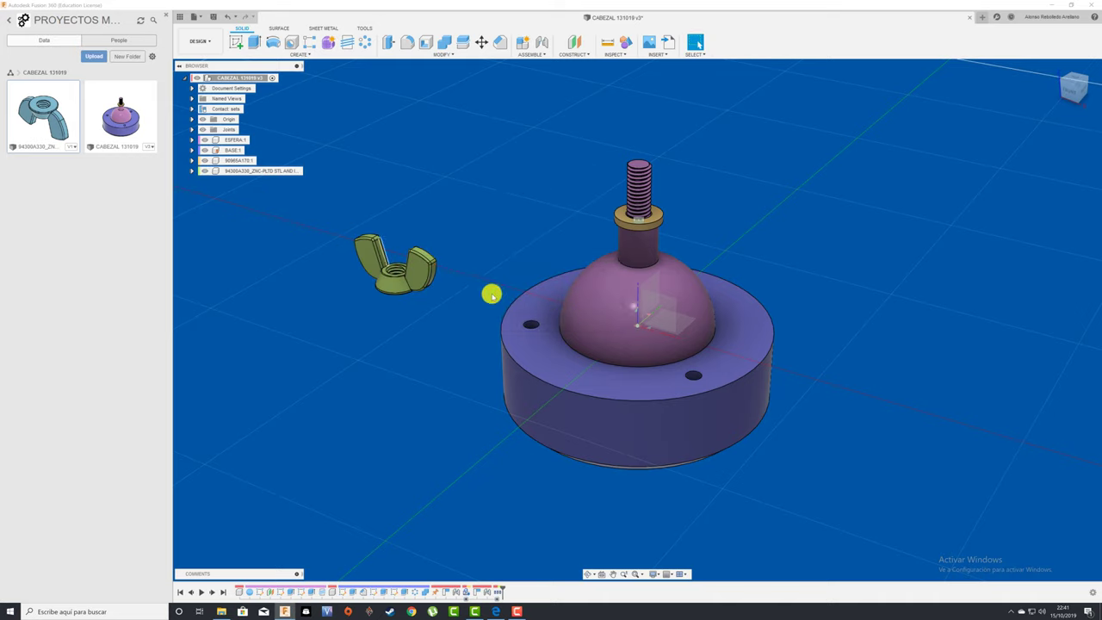
drag(424, 263, 492, 177)
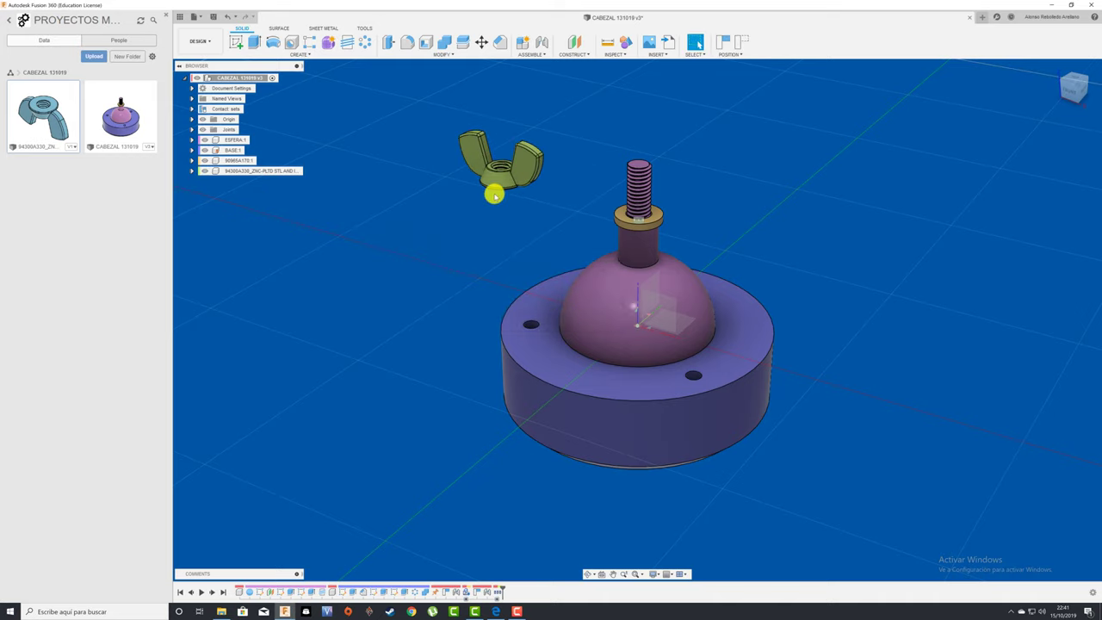
- Rigidly joint the wing nut's bottom face to the washer's top face
shift+middle_drag(495, 196, 465, 352)
scroll(465, 352, up, 3)
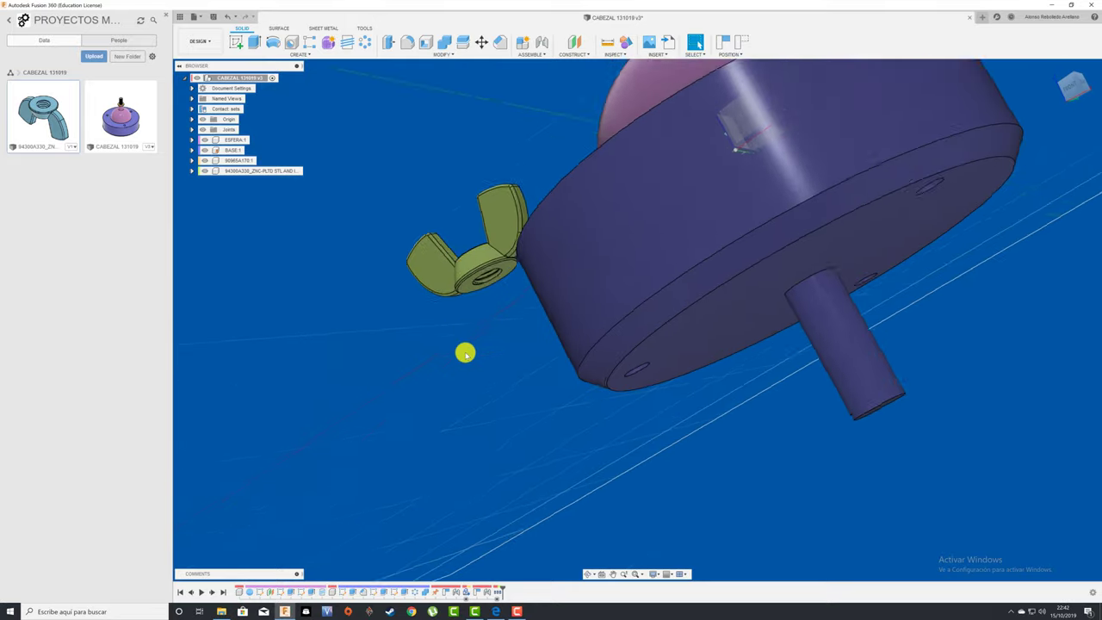
scroll(465, 353, up, 3)
scroll(465, 352, up, 2)
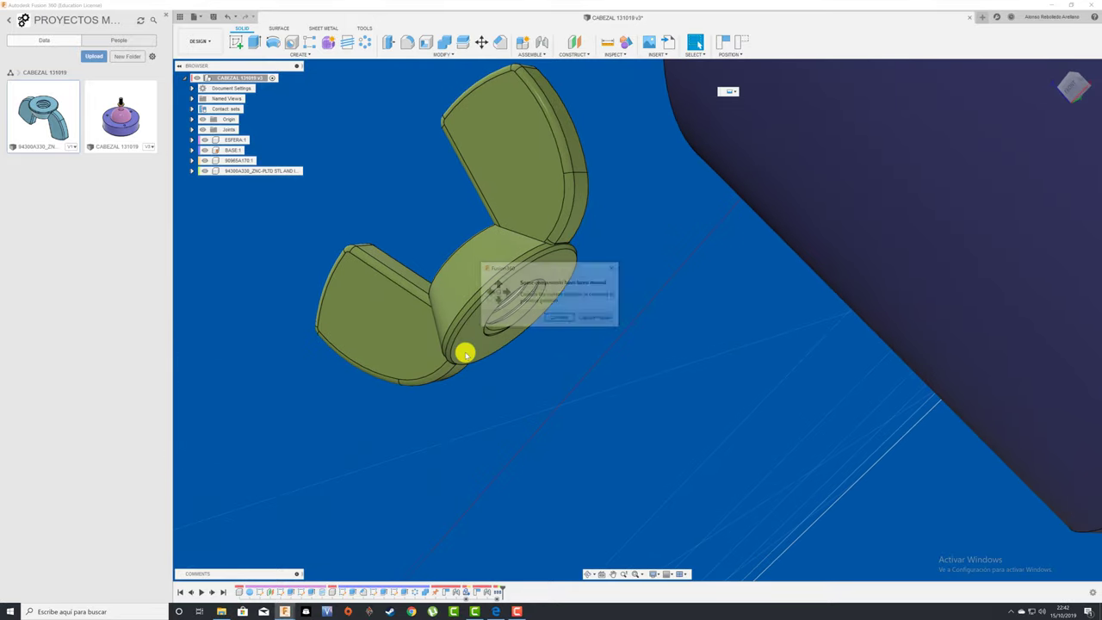
click(603, 321)
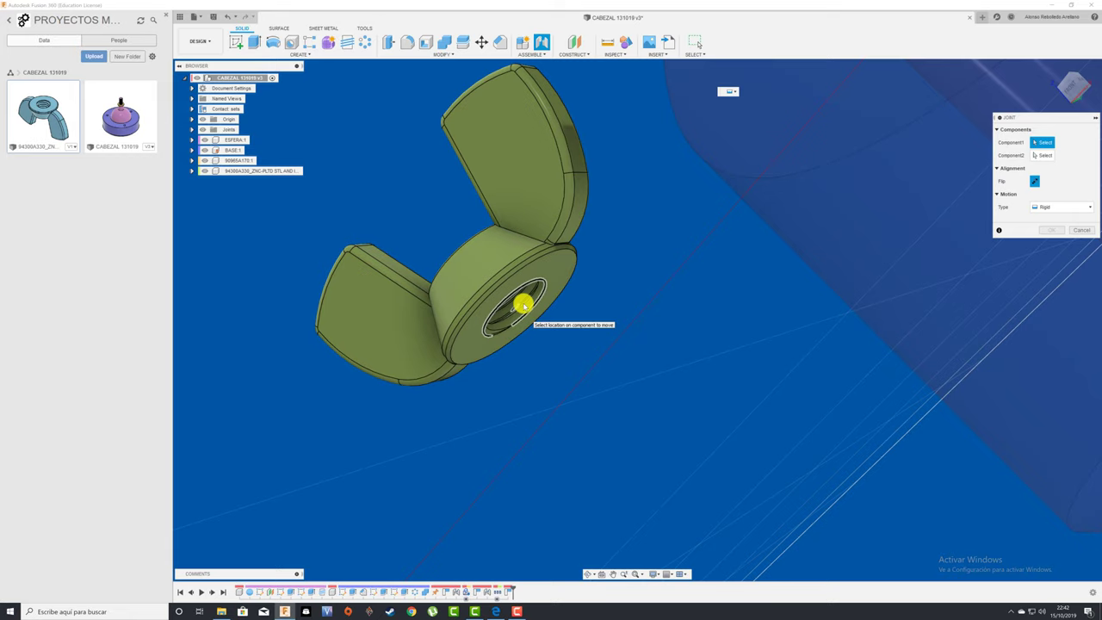
shift+middle_drag(530, 345, 527, 342)
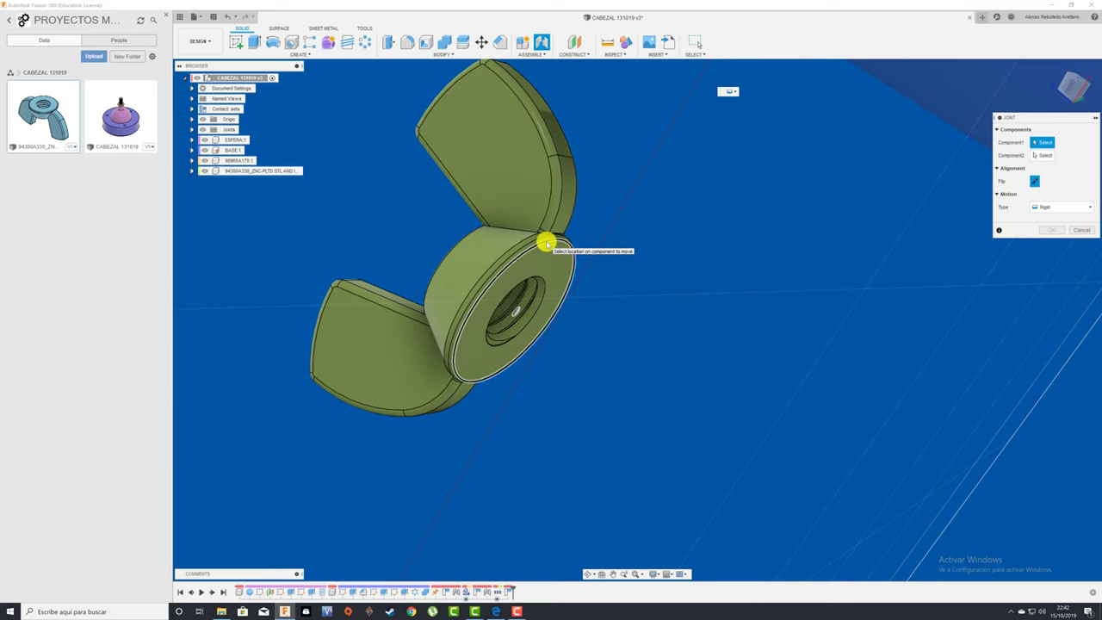
click(546, 244)
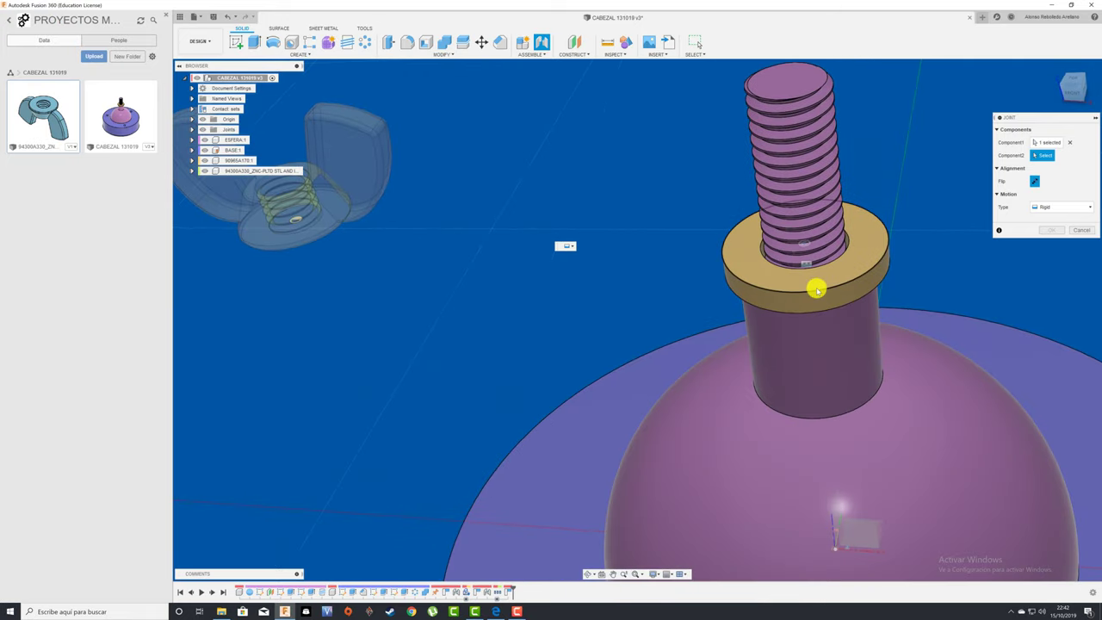
click(795, 289)
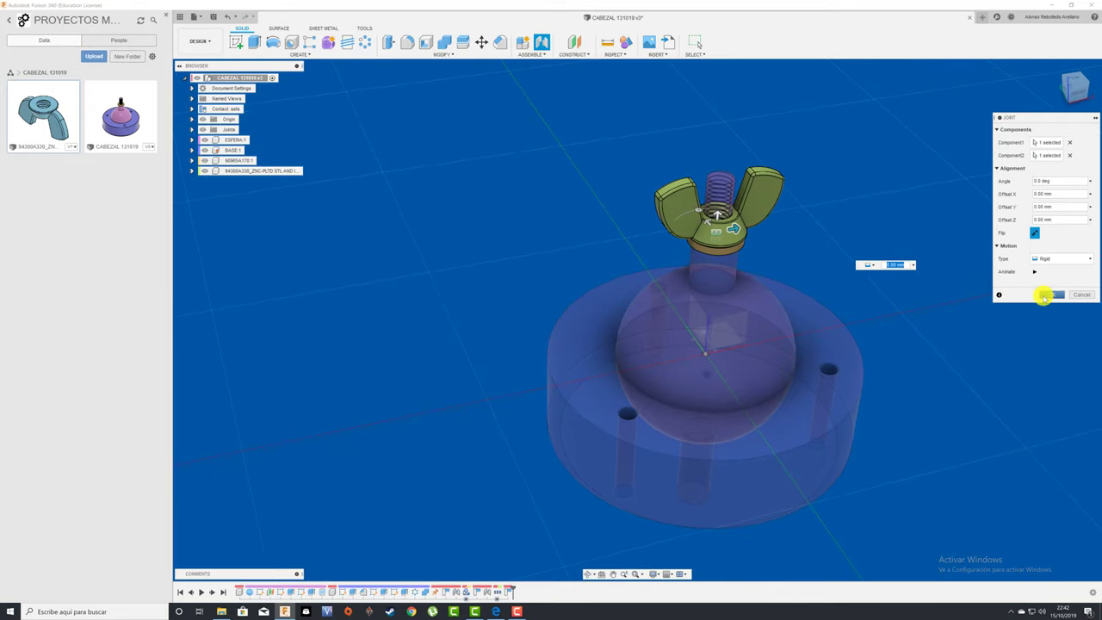
click(1050, 295)
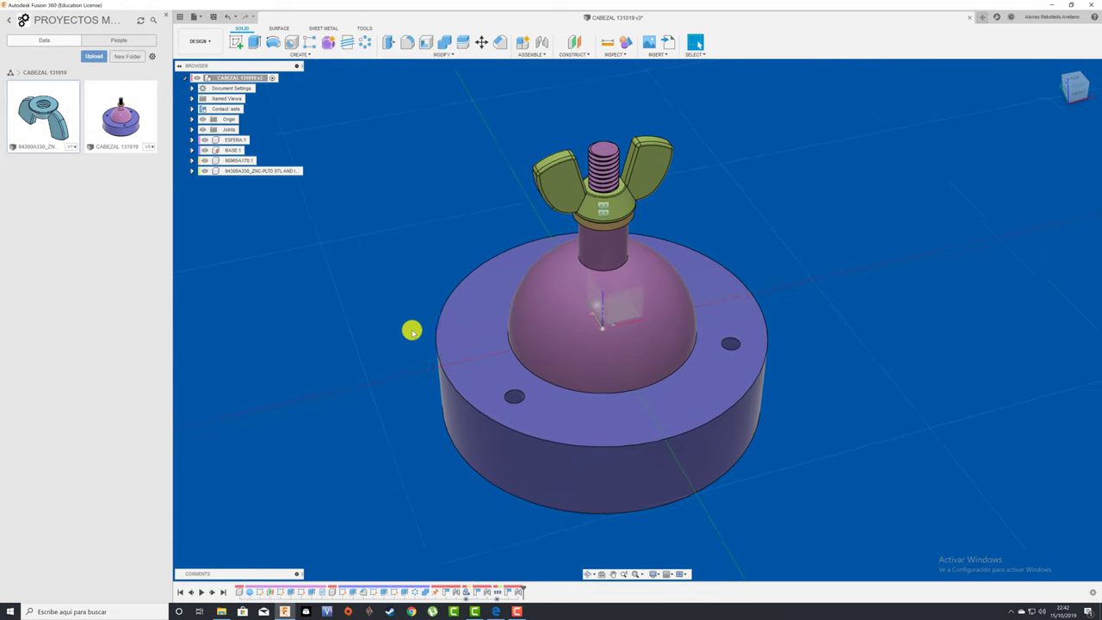
mouse_move(258, 170)
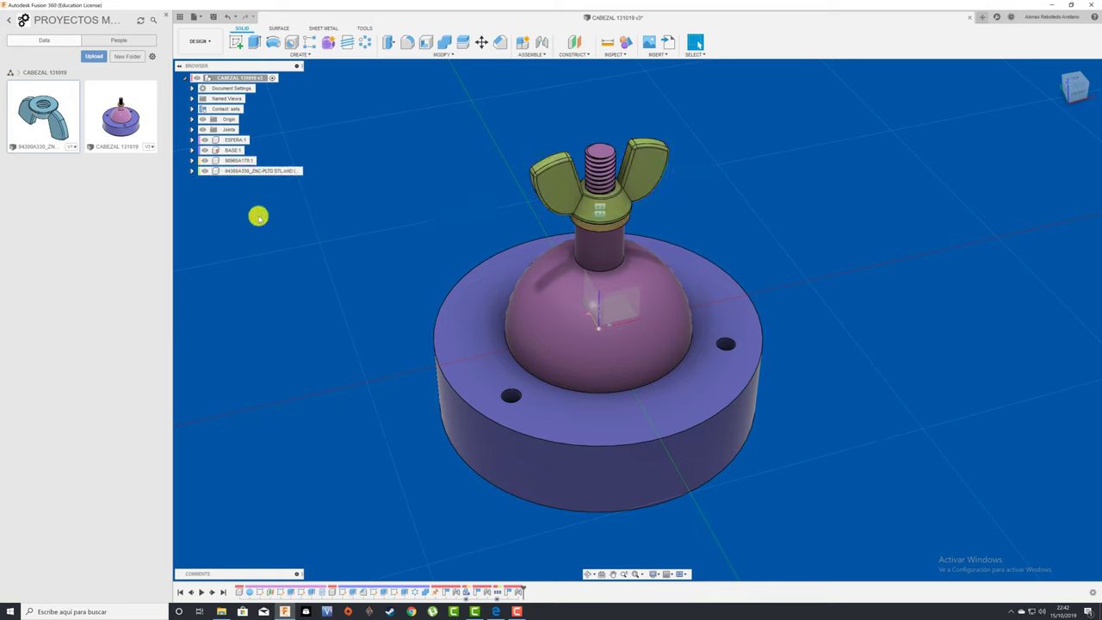
- Save CABEZAL 131019 as version v4 with the jointed wing nut
click(214, 17)
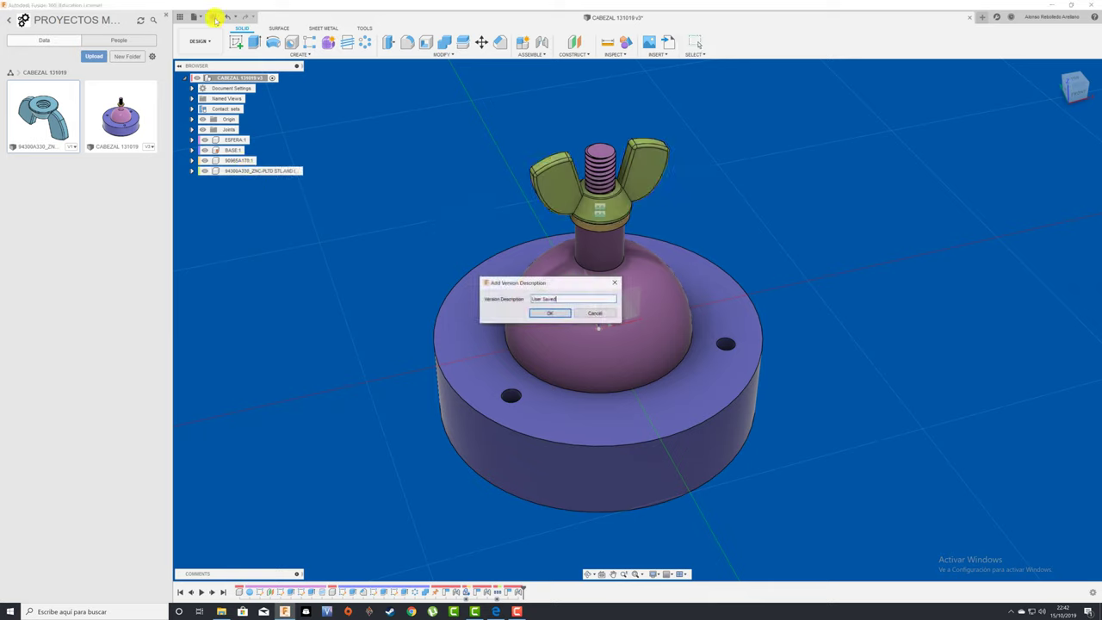
click(541, 313)
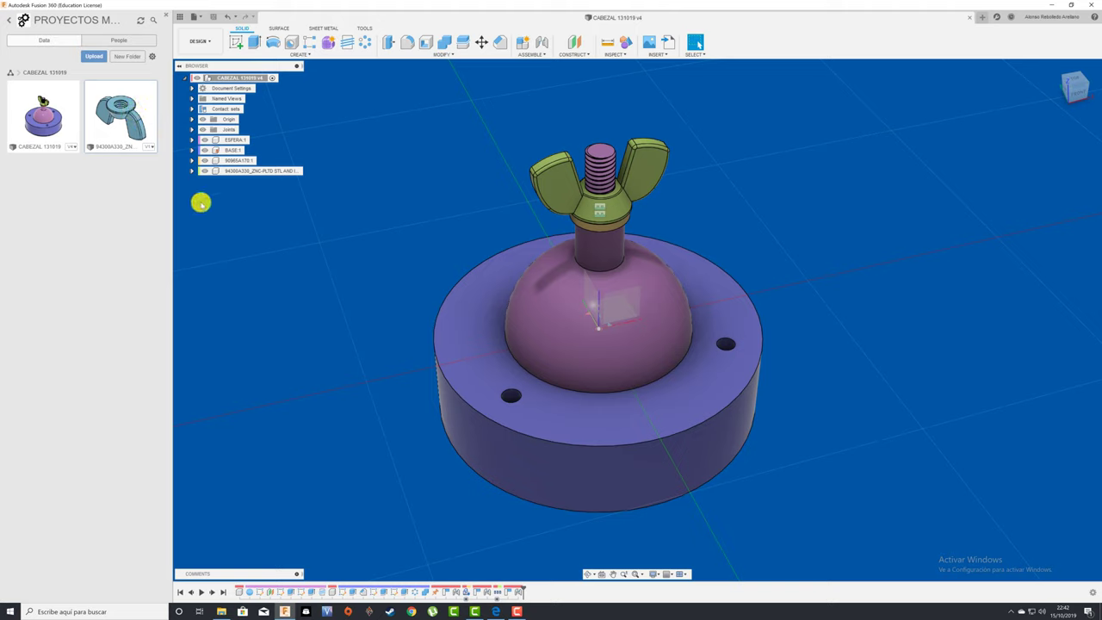
right_click(103, 120)
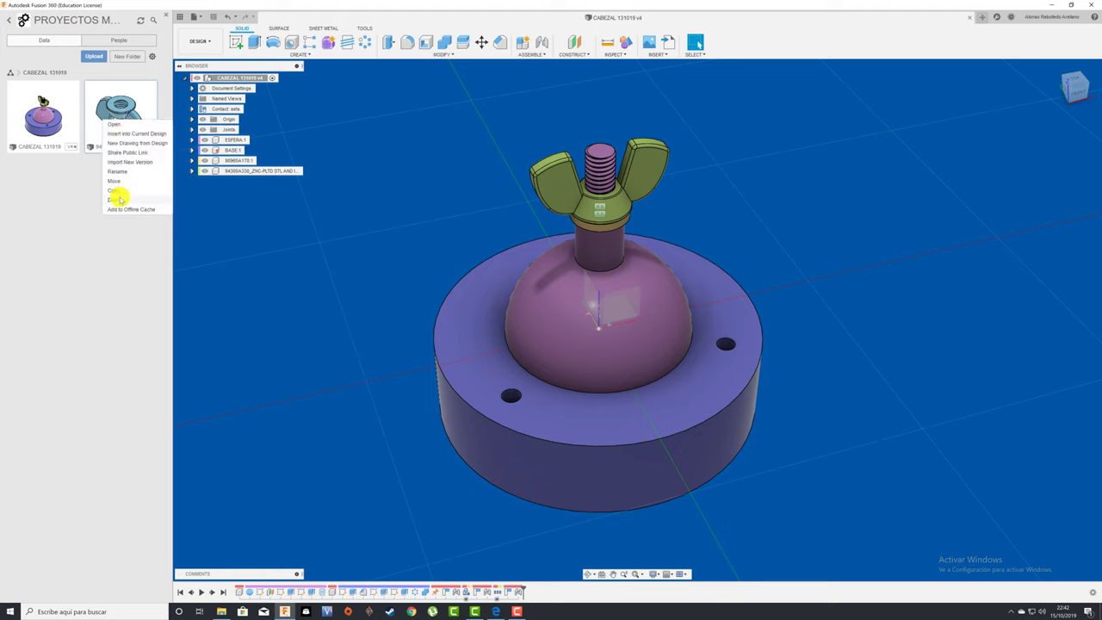
click(229, 223)
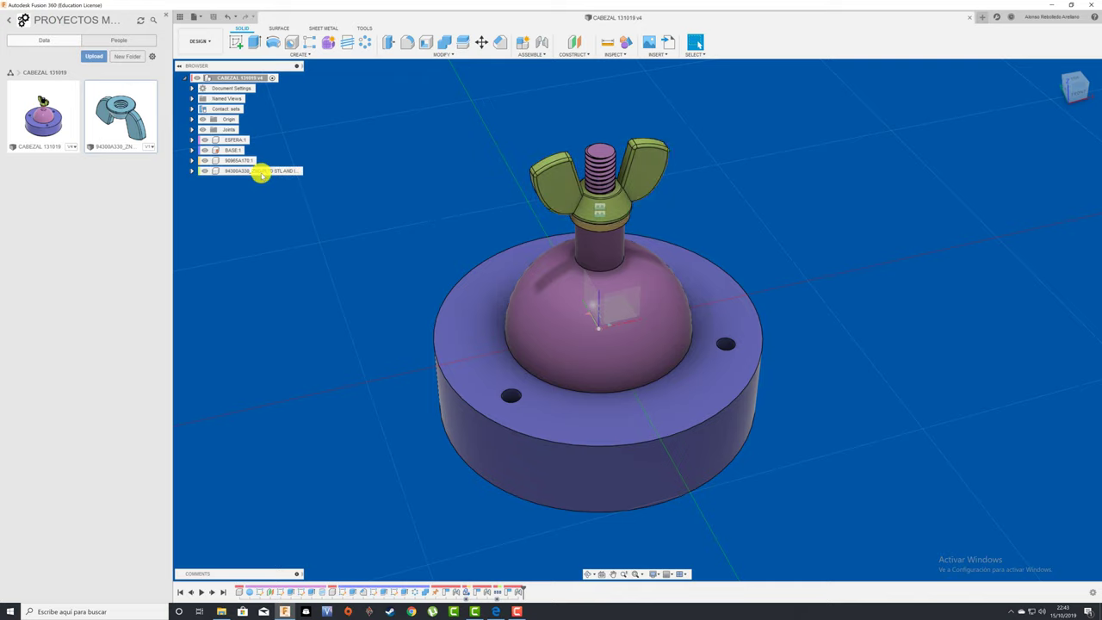
- Highlight 'STAINLESS STEEL FLAT WASHER' in the CABEZAL TRIPODE parts list, then return to Fusion 360
click(495, 611)
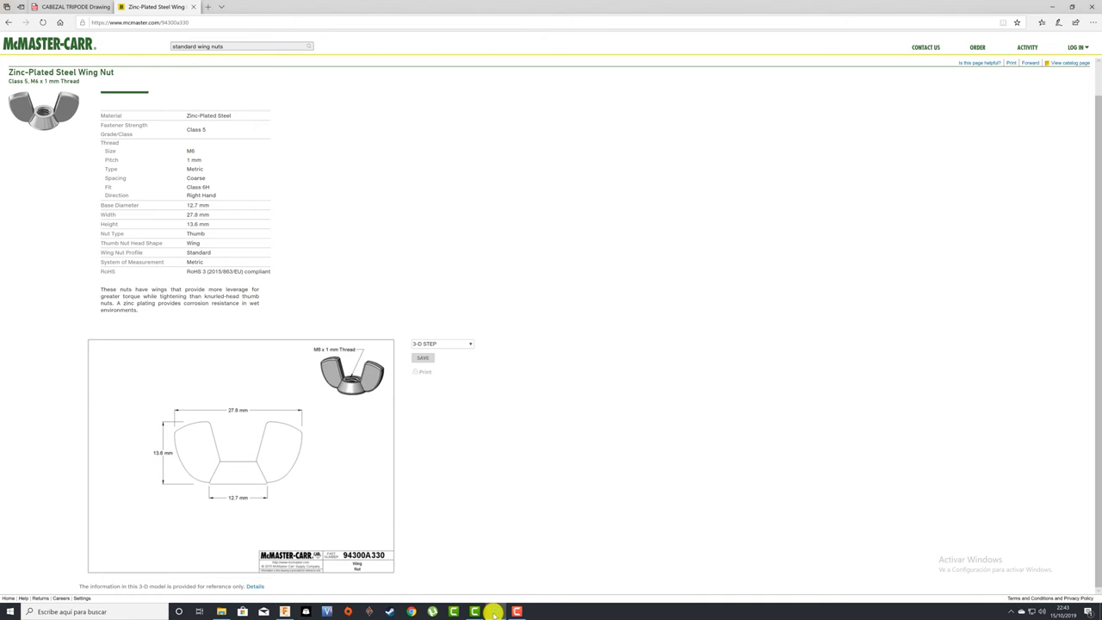
click(69, 7)
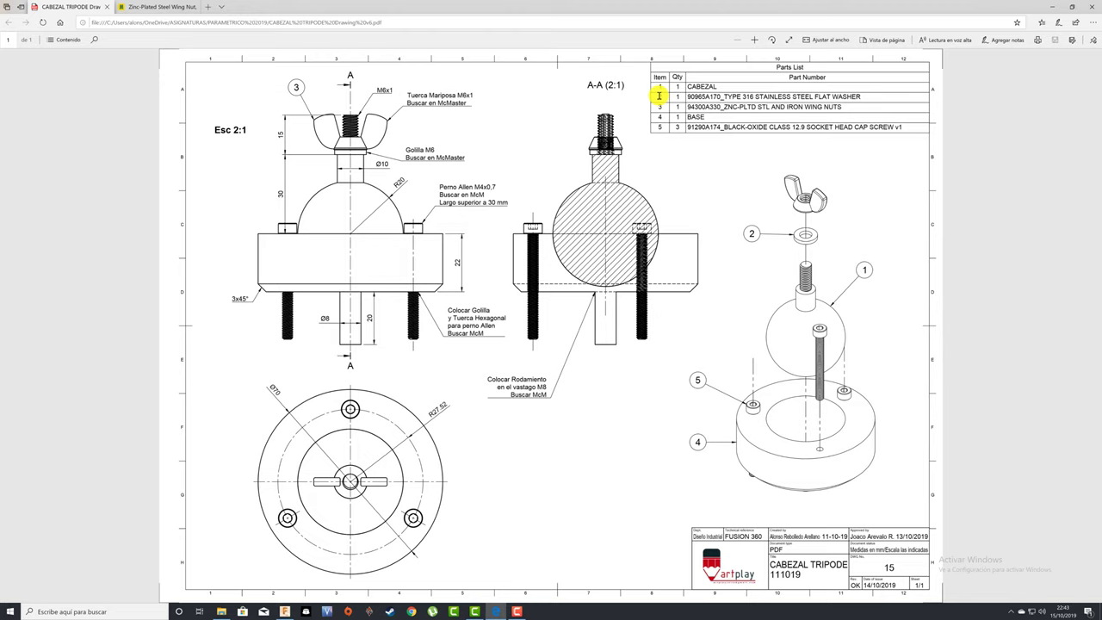
drag(861, 97, 756, 97)
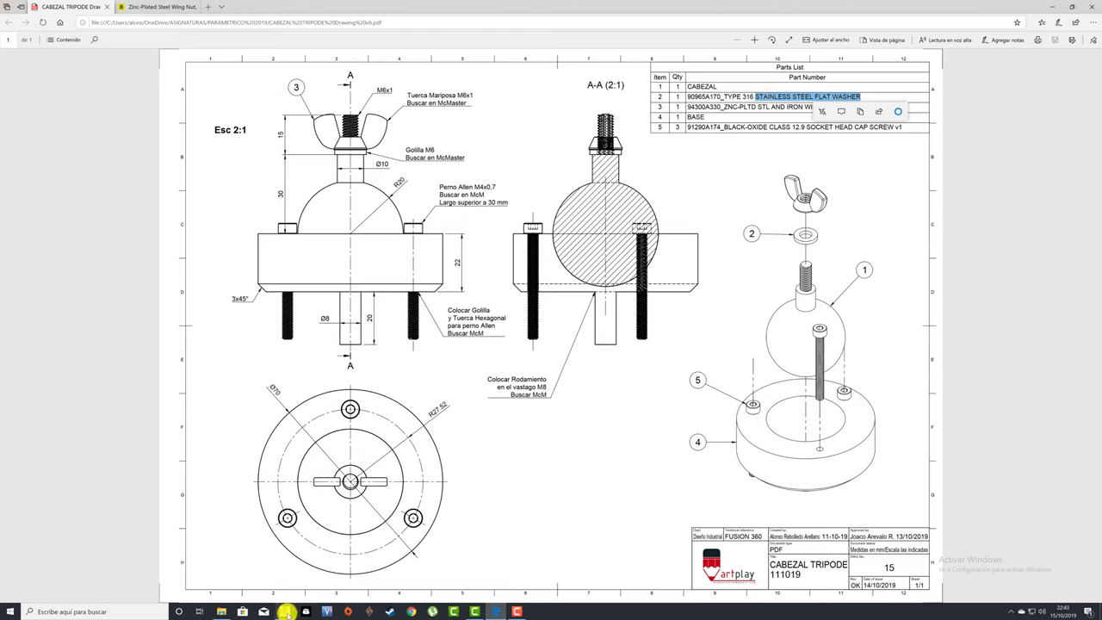
click(285, 611)
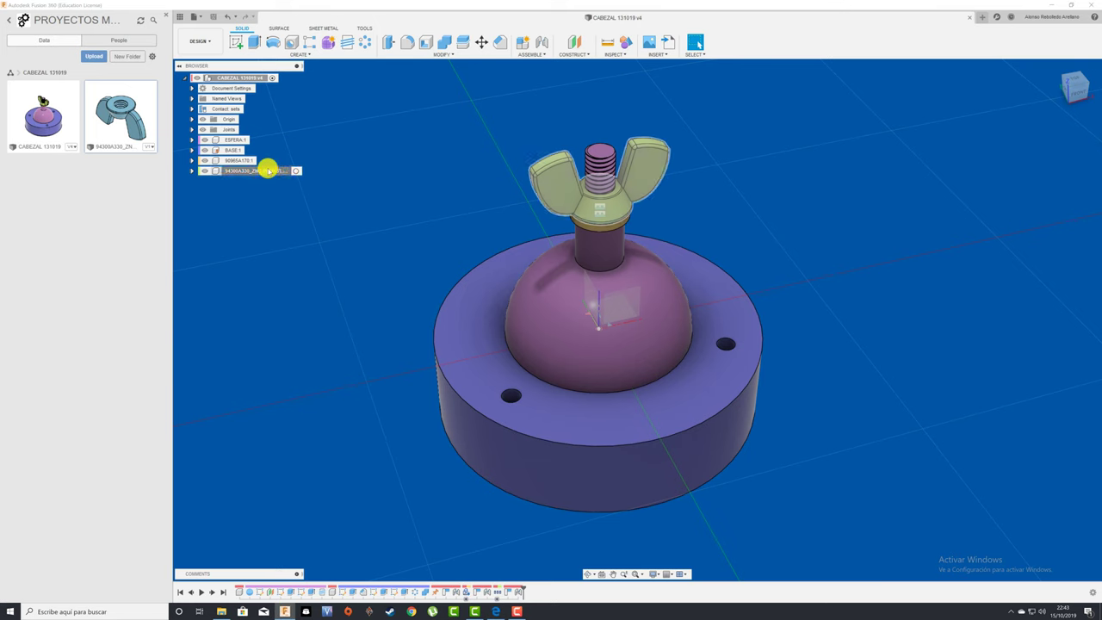
- Rename the wing nut component to TUERCA MARIPOSA M6x1
double_click(271, 171)
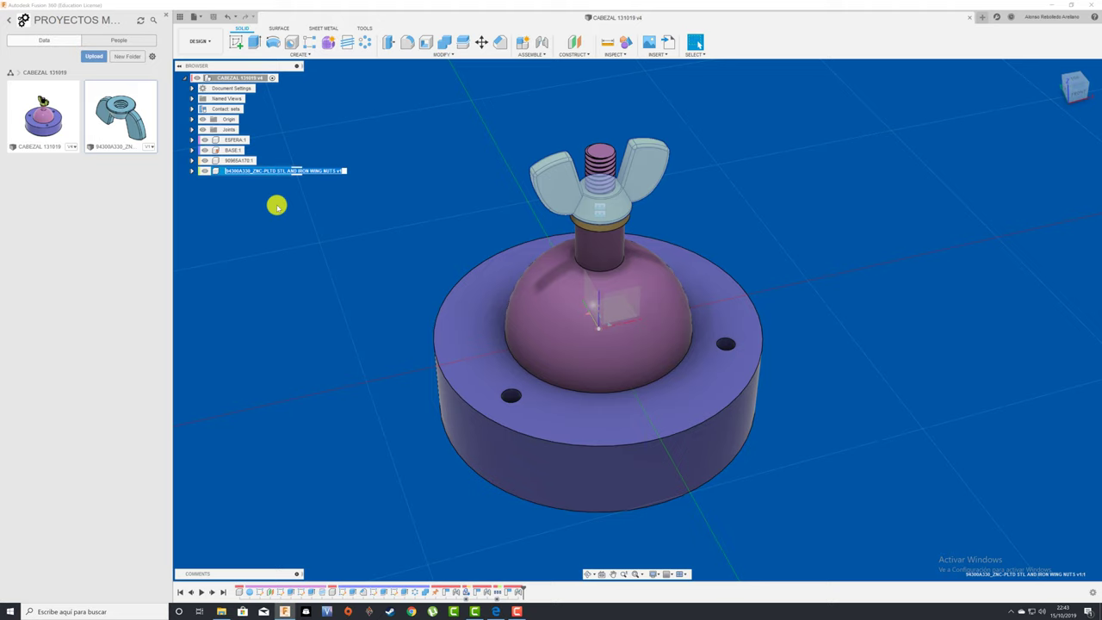
text(TUER)
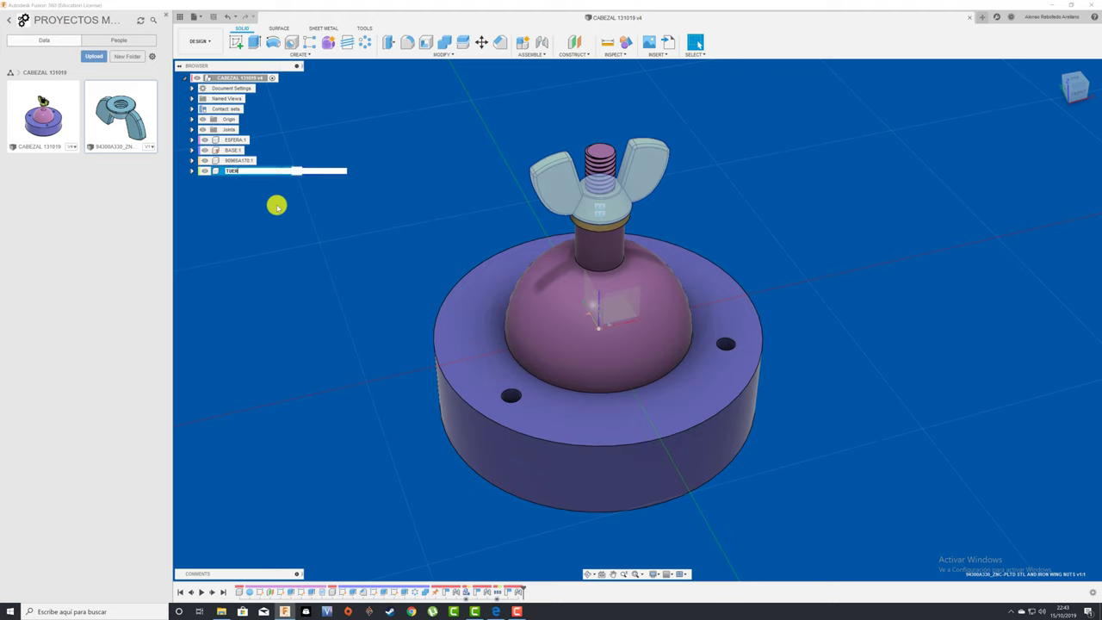
text(CA MAR)
text(IPOSA M6x1)
key(Return)
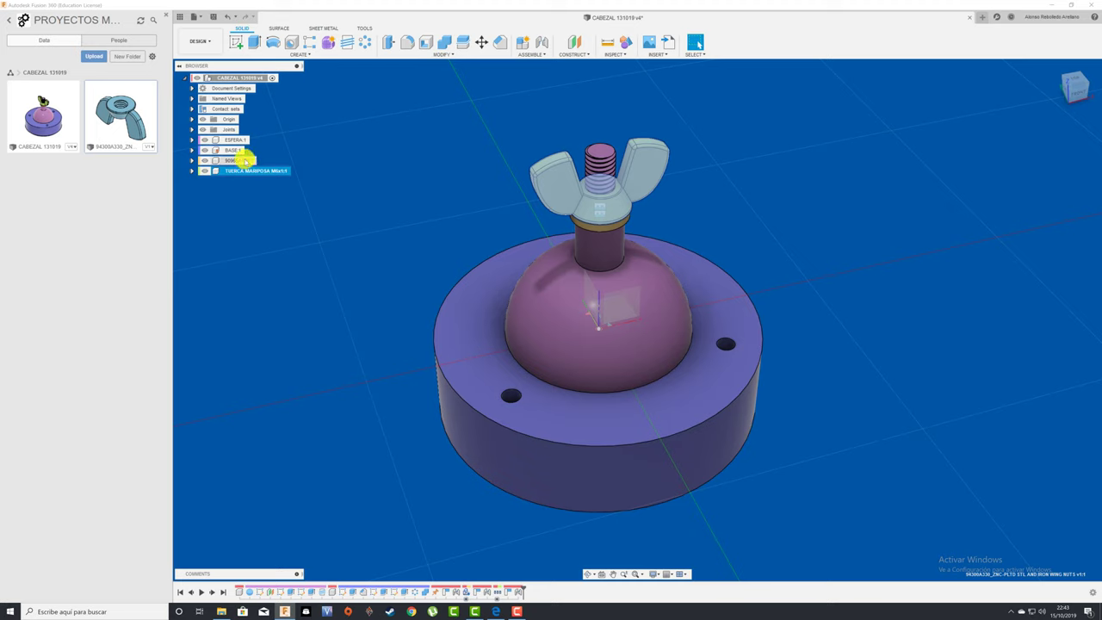
- Rename the washer component to GOLILLA M6
click(237, 160)
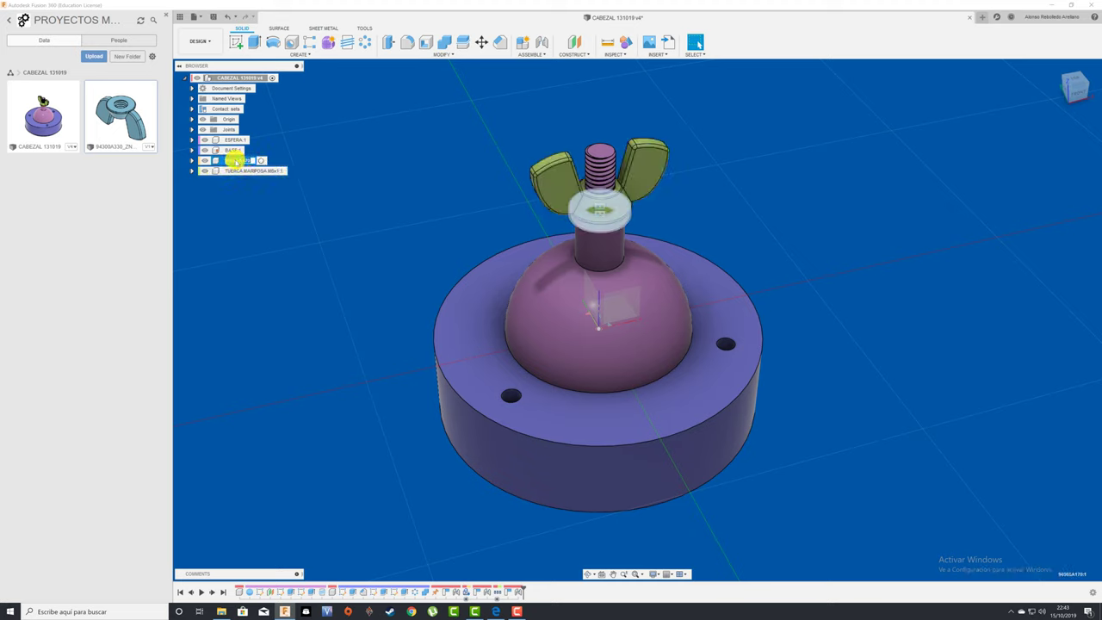
double_click(235, 161)
text(M6)
key(Return)
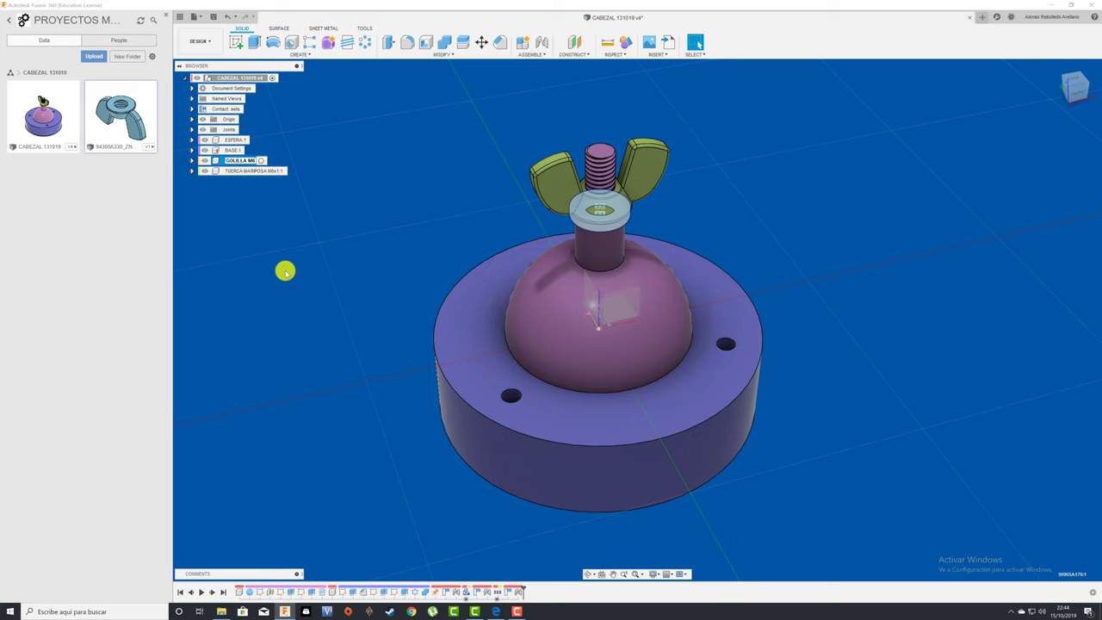
key(Return)
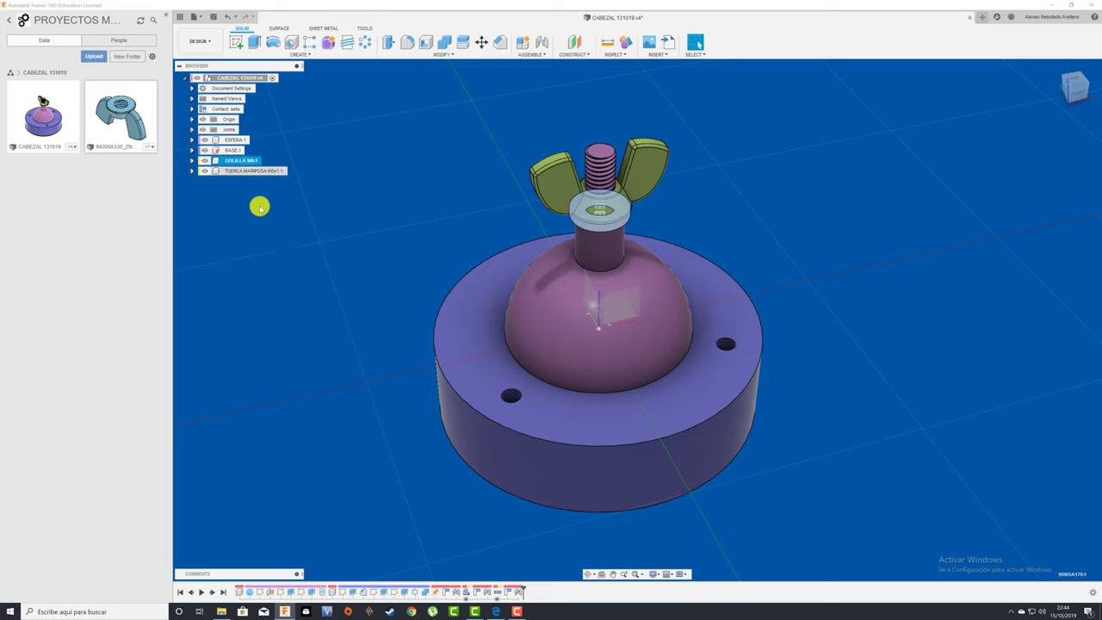
click(246, 170)
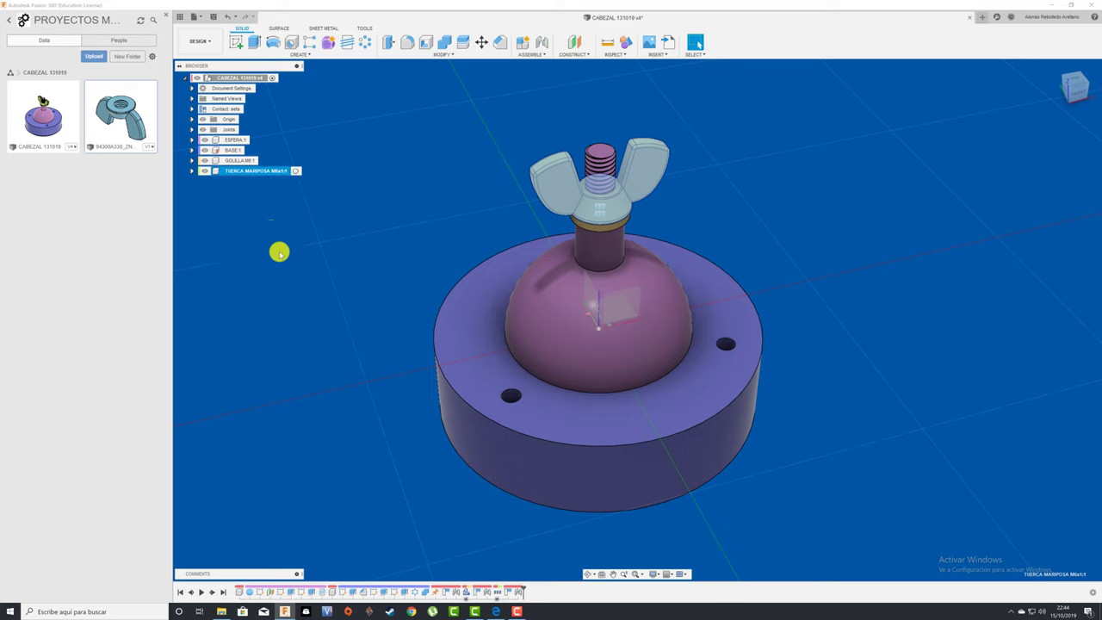
click(290, 279)
right_click(121, 110)
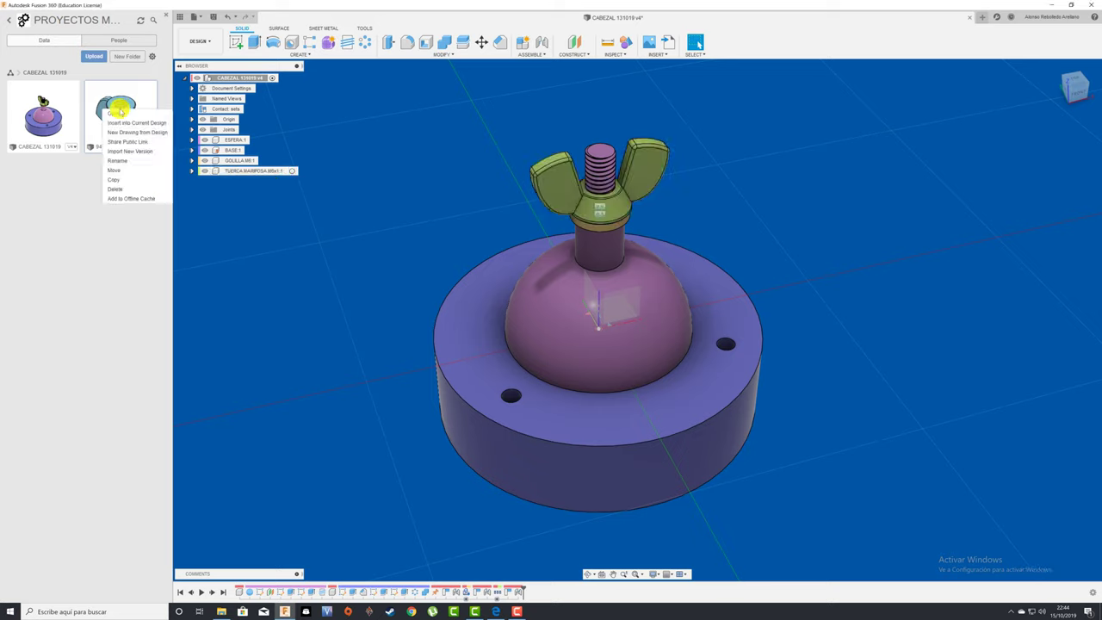
click(207, 197)
click(238, 170)
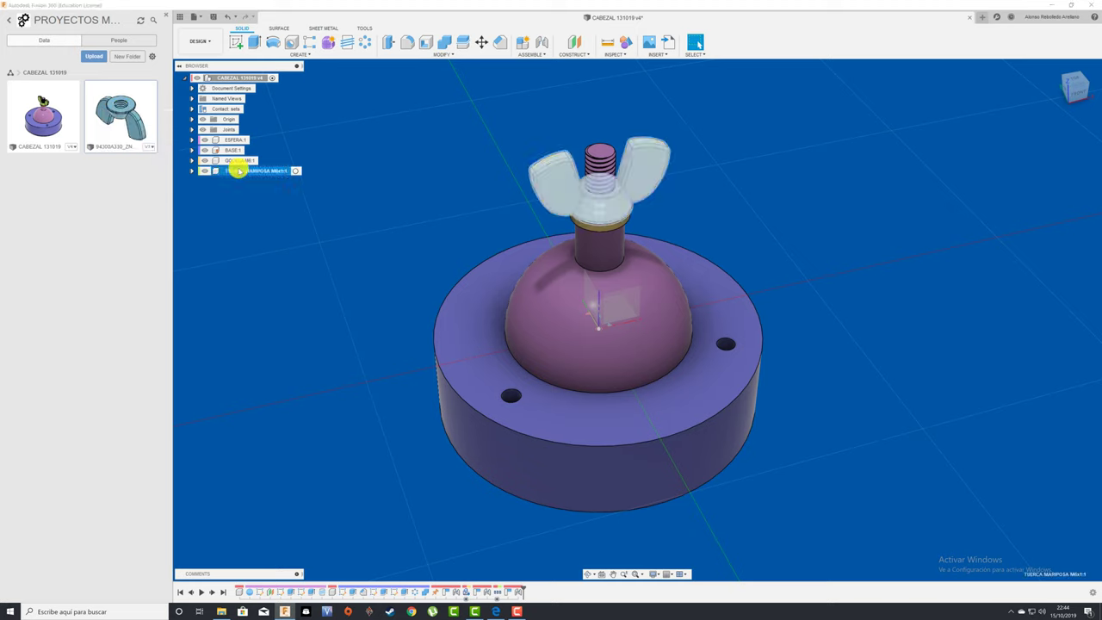
key(super+v)
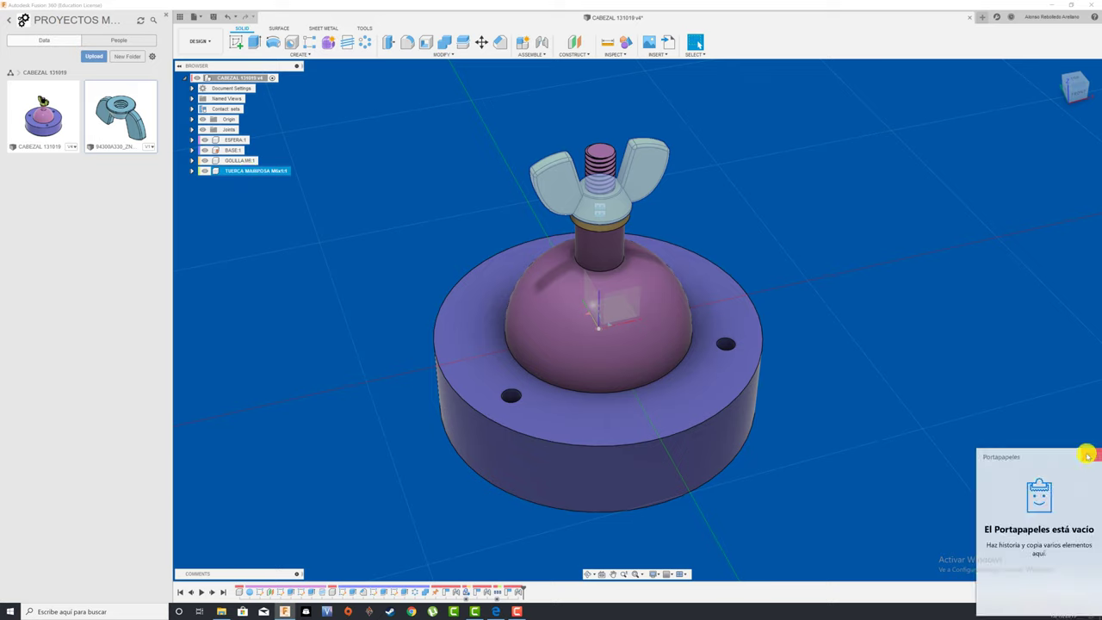
click(1091, 455)
right_click(258, 171)
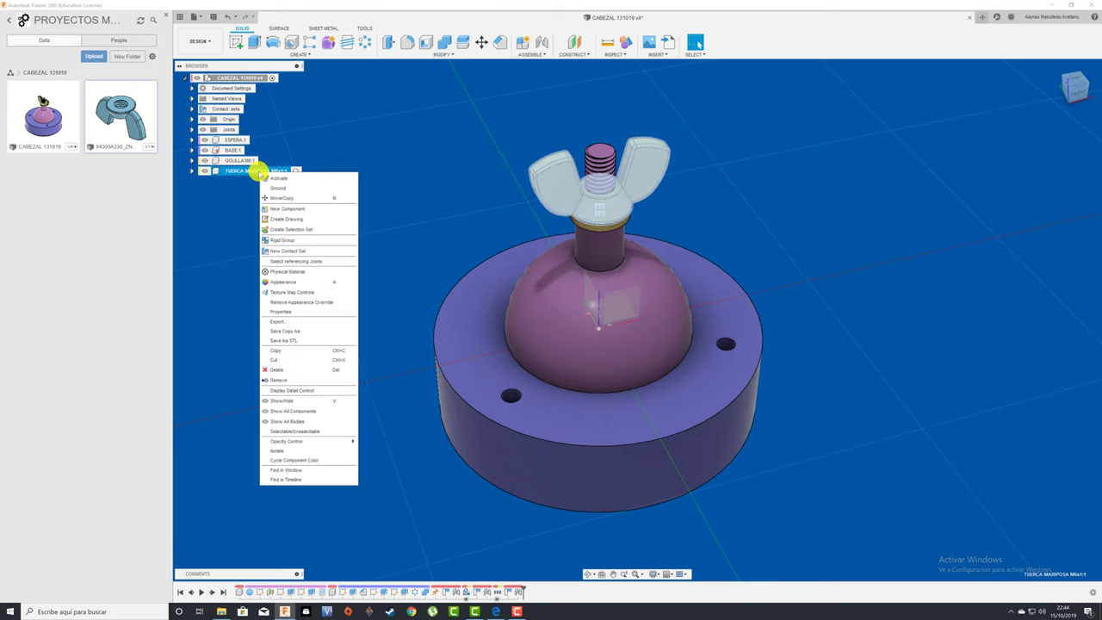
click(293, 351)
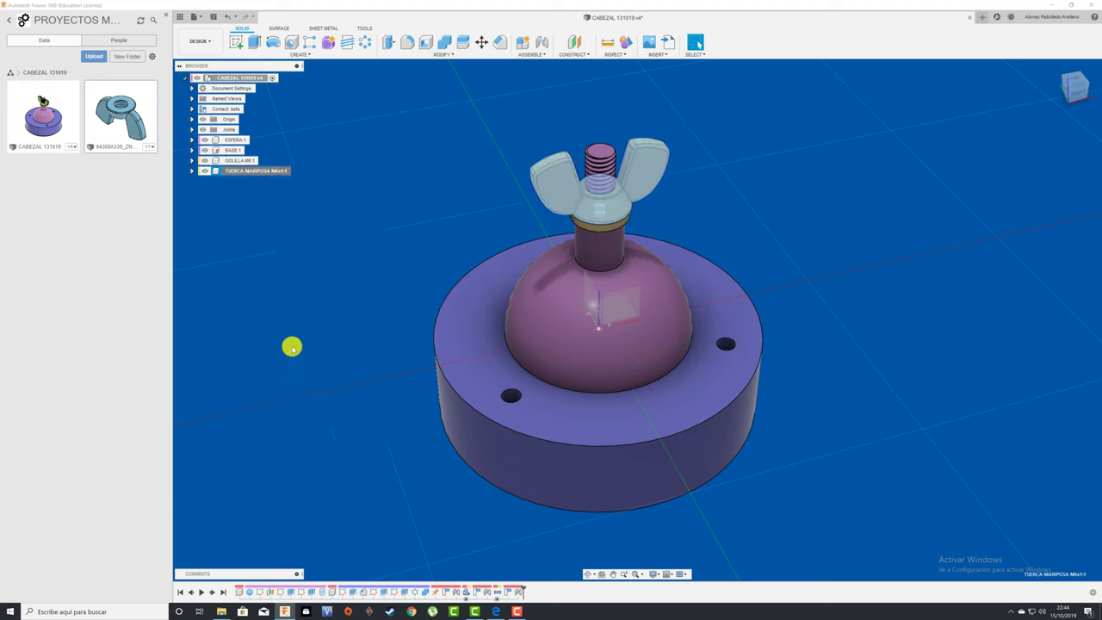
click(246, 78)
right_click(250, 79)
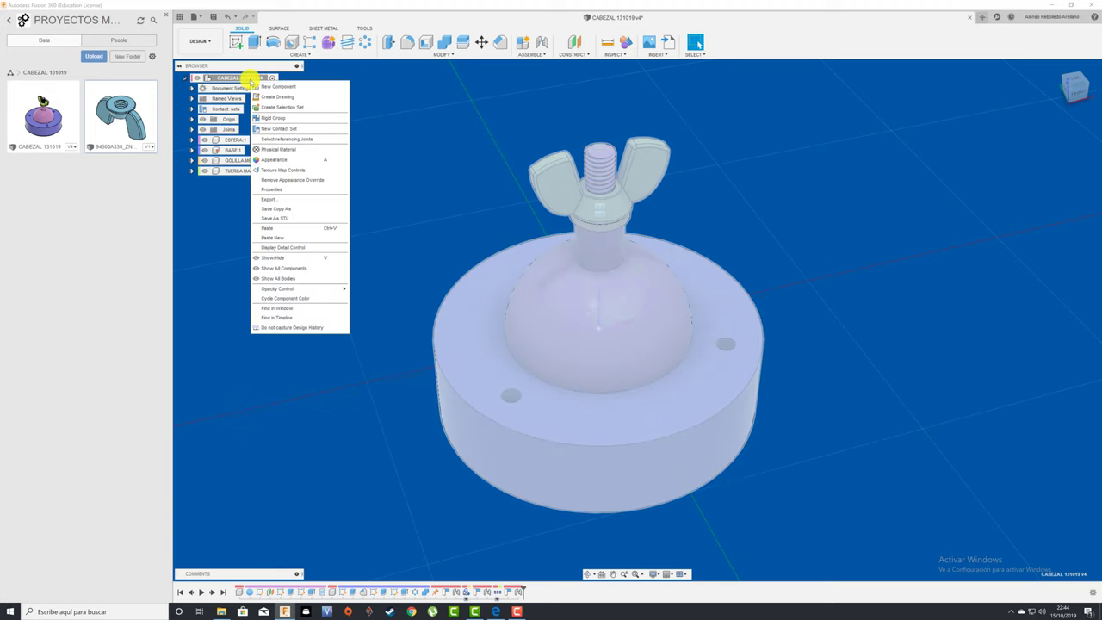
click(295, 227)
drag(623, 178, 419, 205)
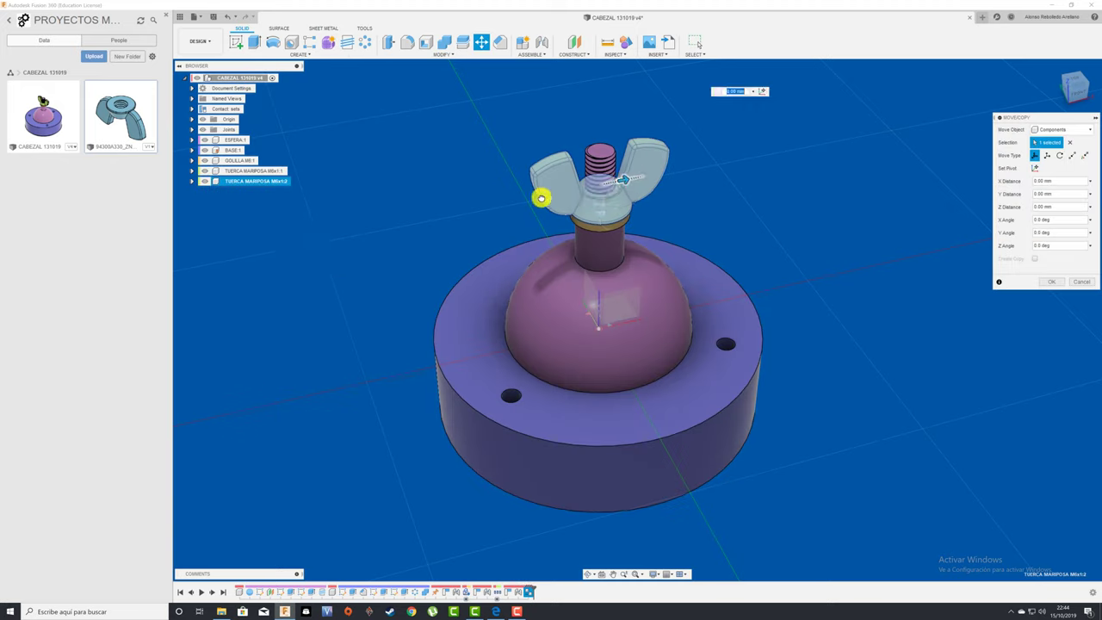
mouse_move(256, 181)
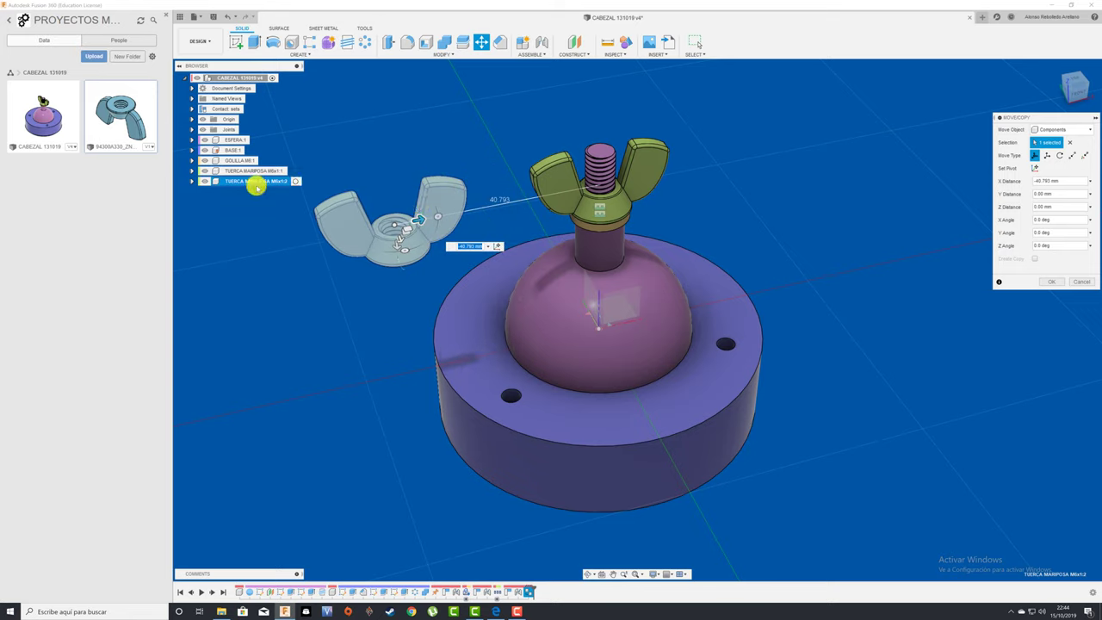
click(1082, 283)
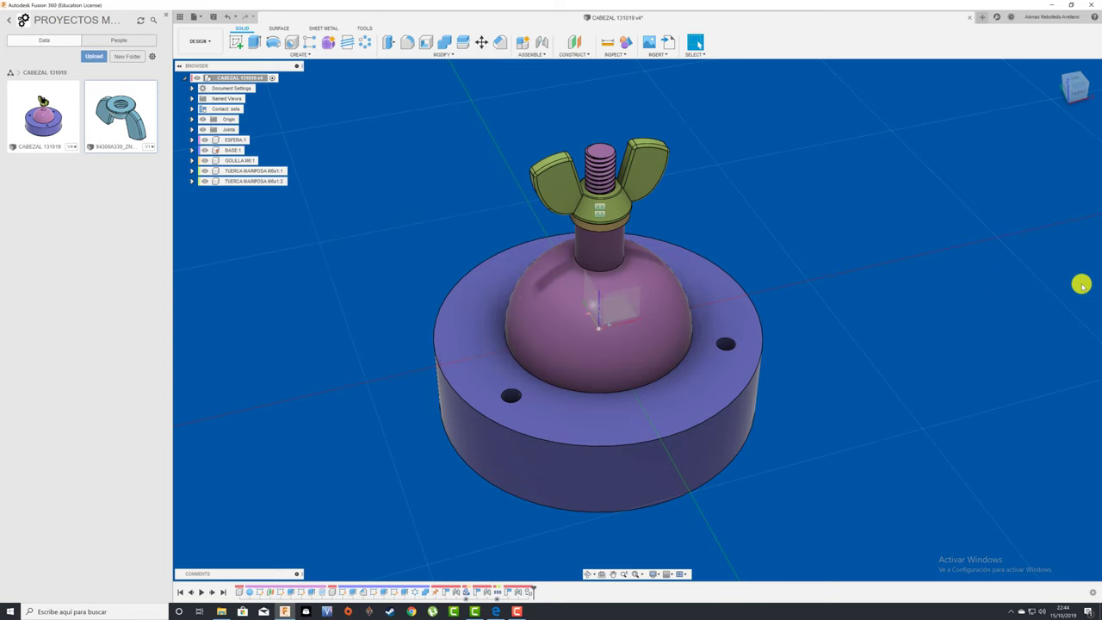
right_click(274, 183)
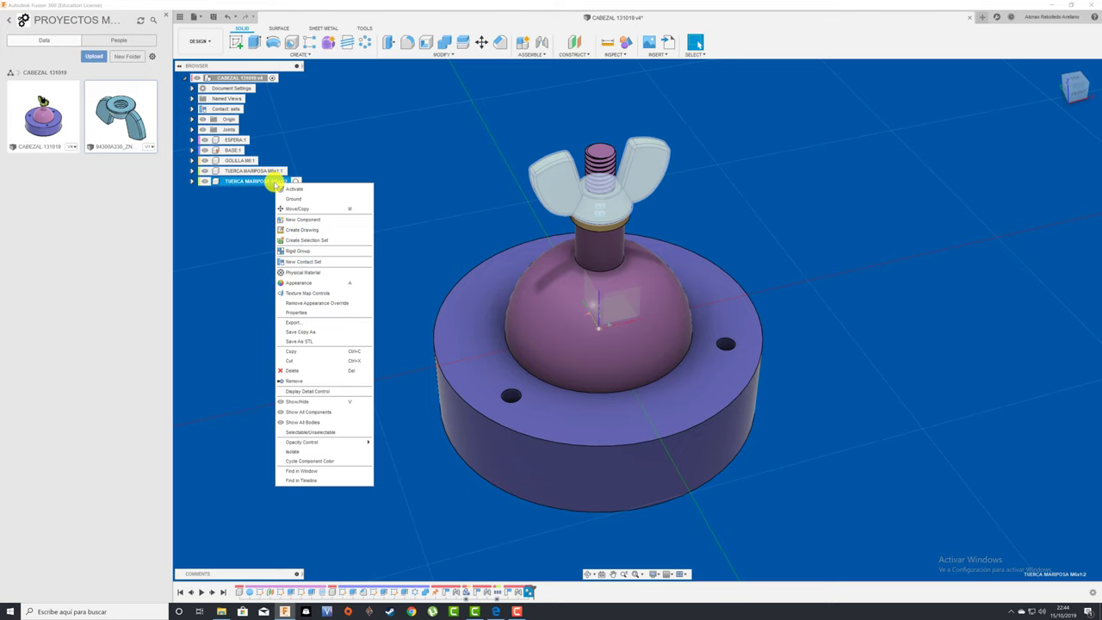
click(313, 371)
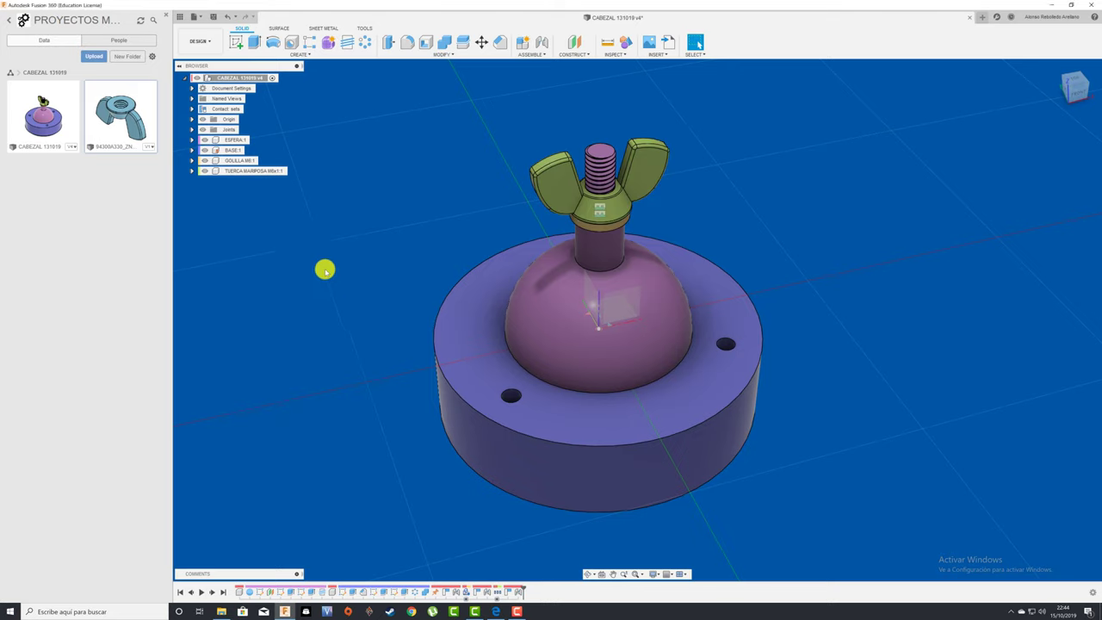
right_click(127, 108)
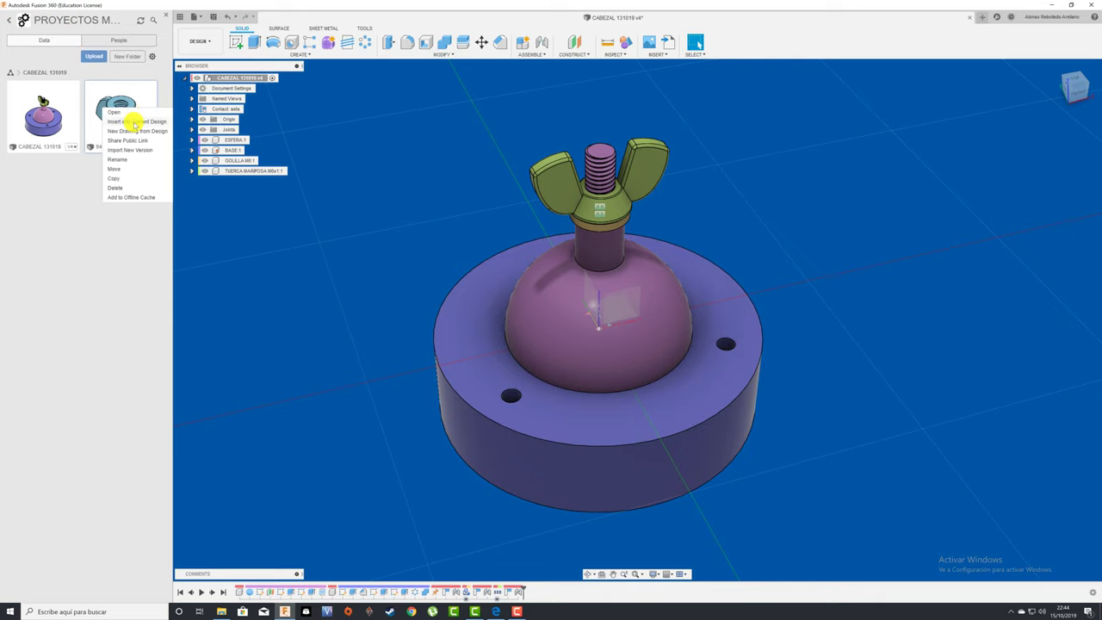
click(136, 121)
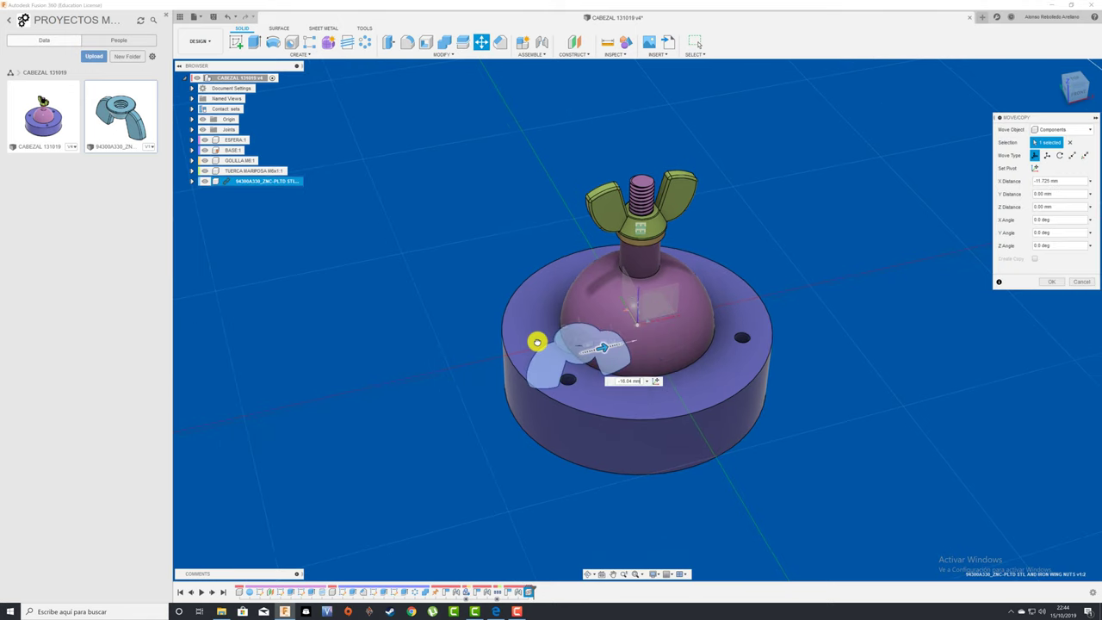
drag(664, 335, 423, 345)
click(1047, 284)
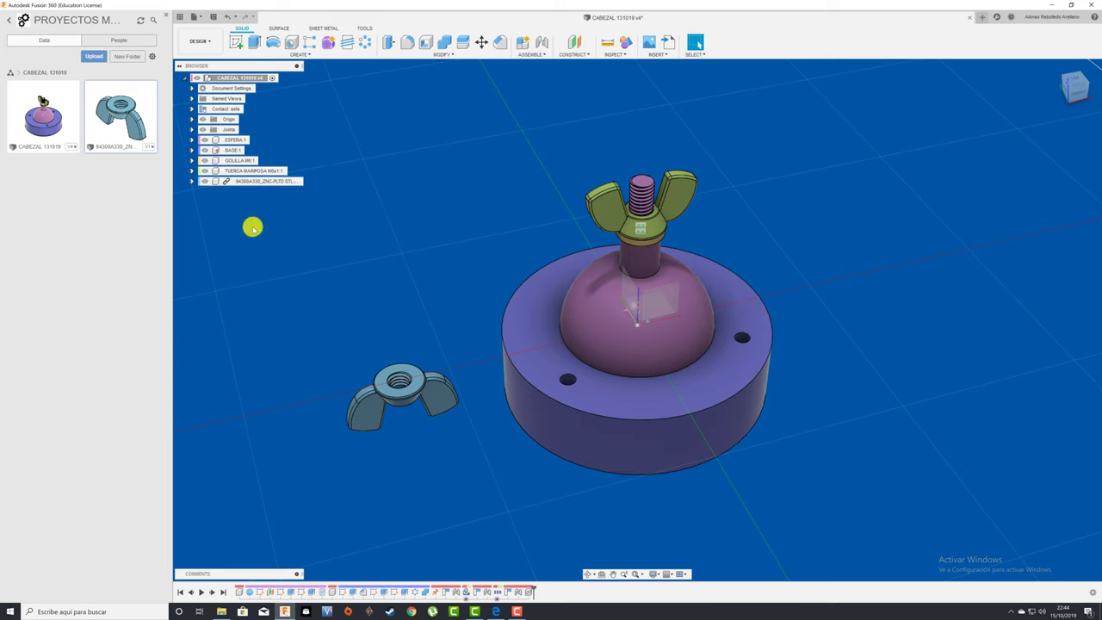
right_click(258, 181)
click(284, 360)
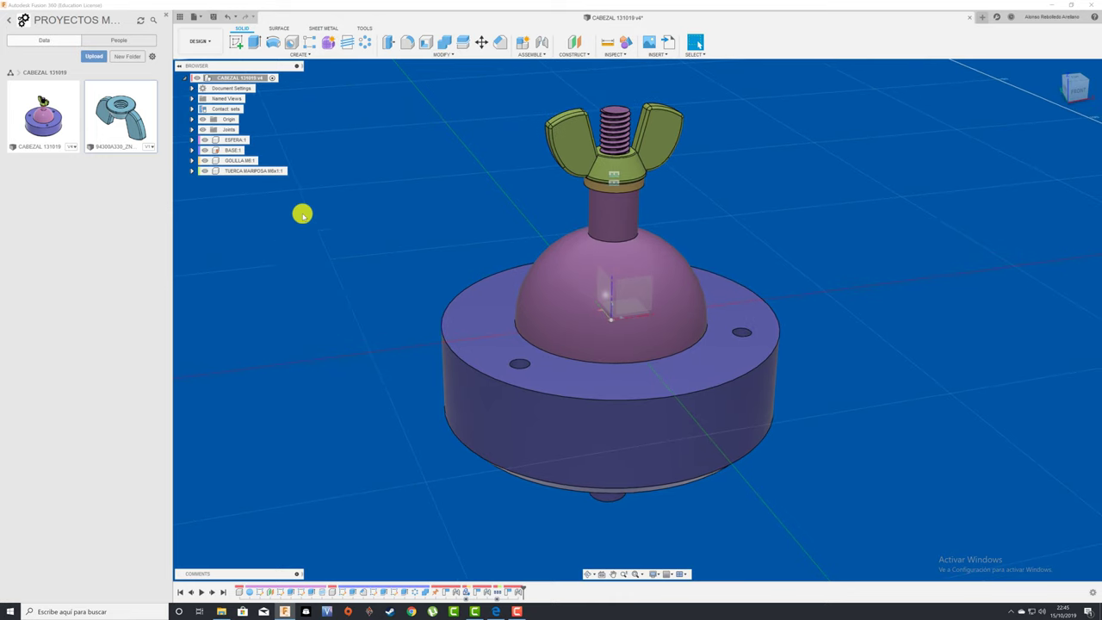
- Save CABEZAL 131019 as a new version with the default 'User Saved' description
click(214, 16)
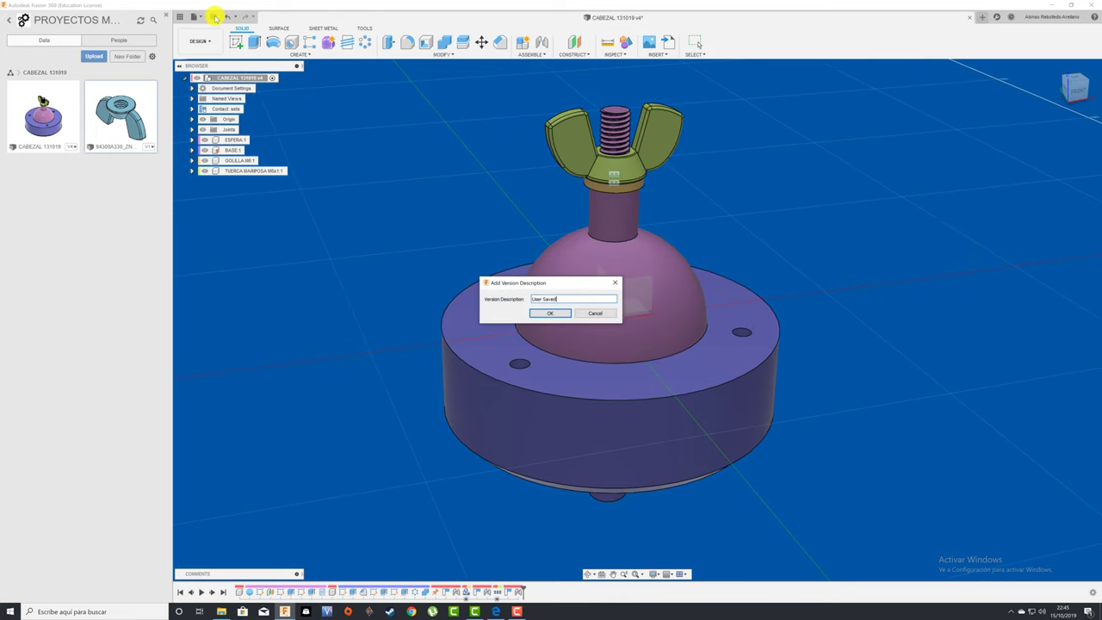
click(555, 314)
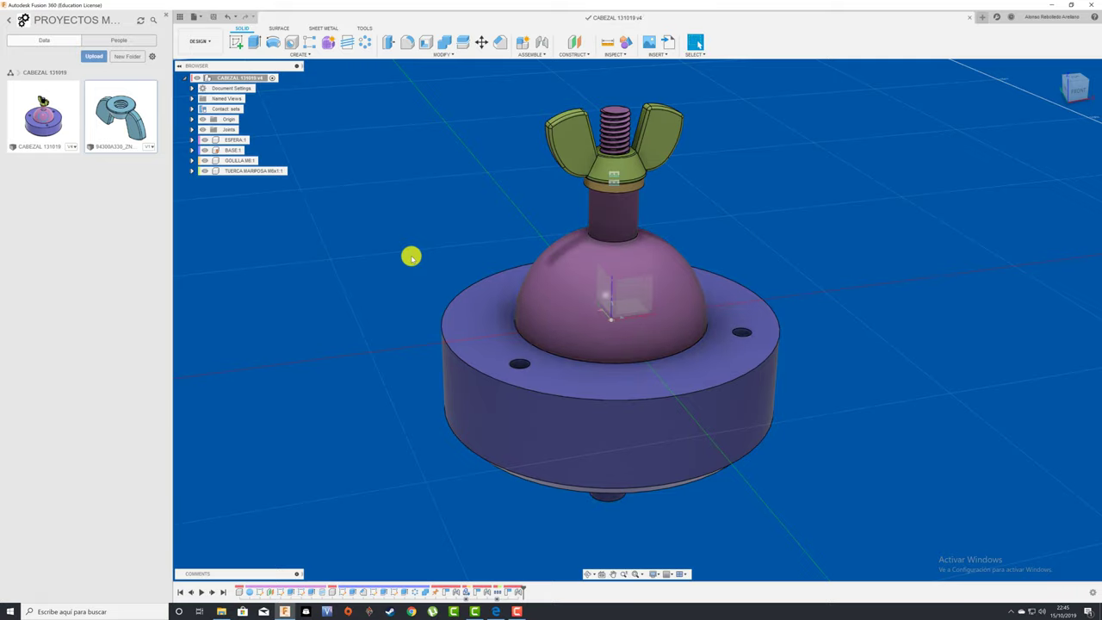